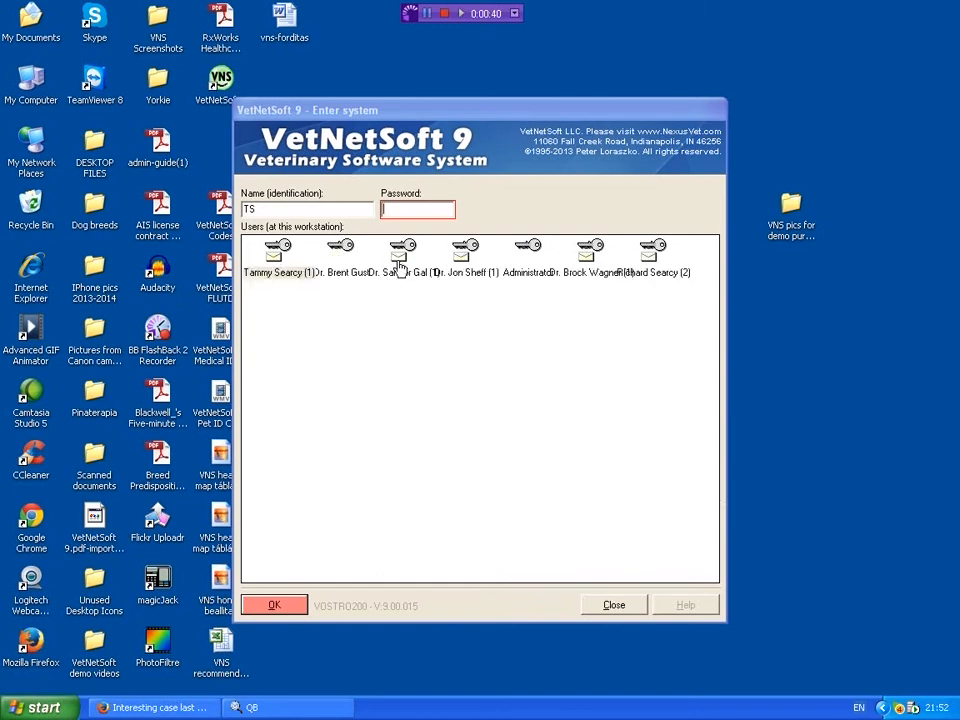
# Step: Log in to the system as the doctor with user ID SG, entering the account password
pyautogui.click(399, 268)
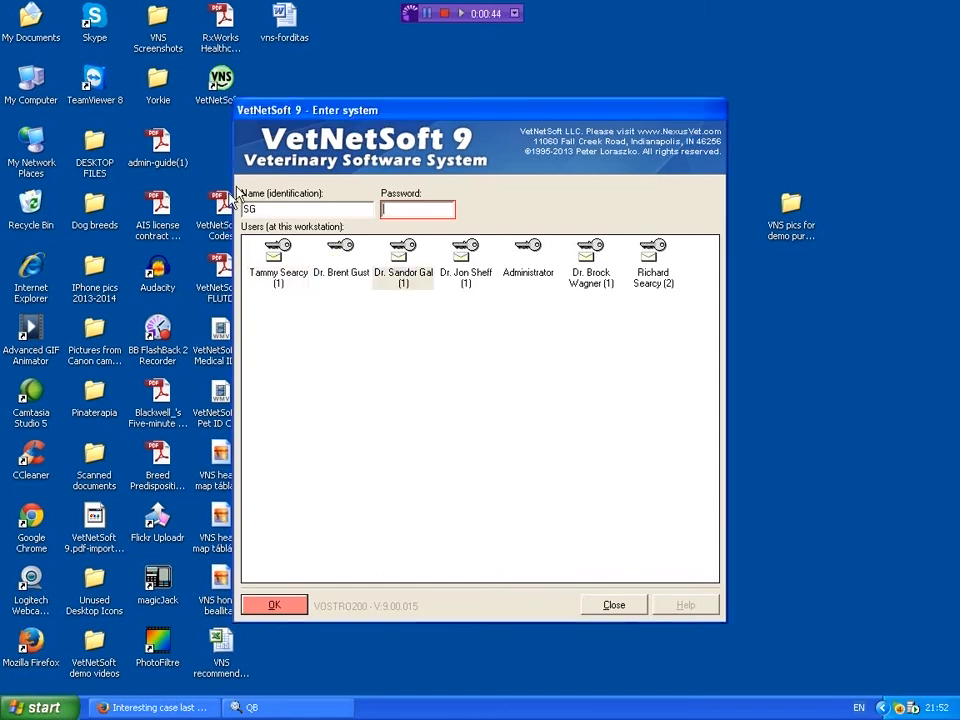
pyautogui.click(407, 208)
pyautogui.write('****')
pyautogui.click(275, 606)
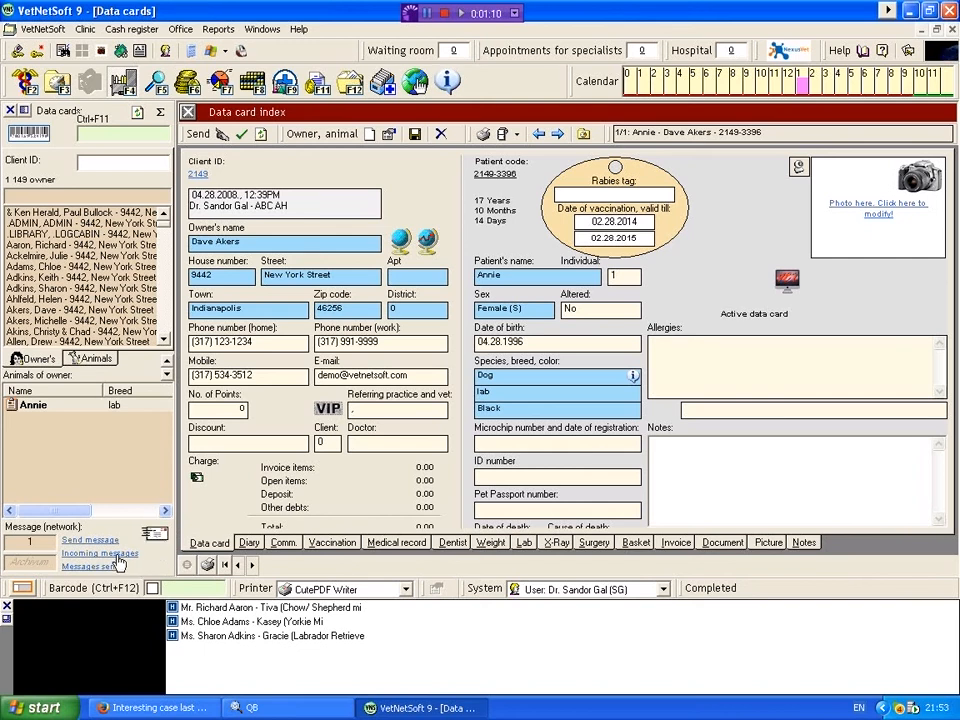
# Step: Open the incoming network messages and read the newest unread one, "Please call this client"
pyautogui.moveTo(118, 558)
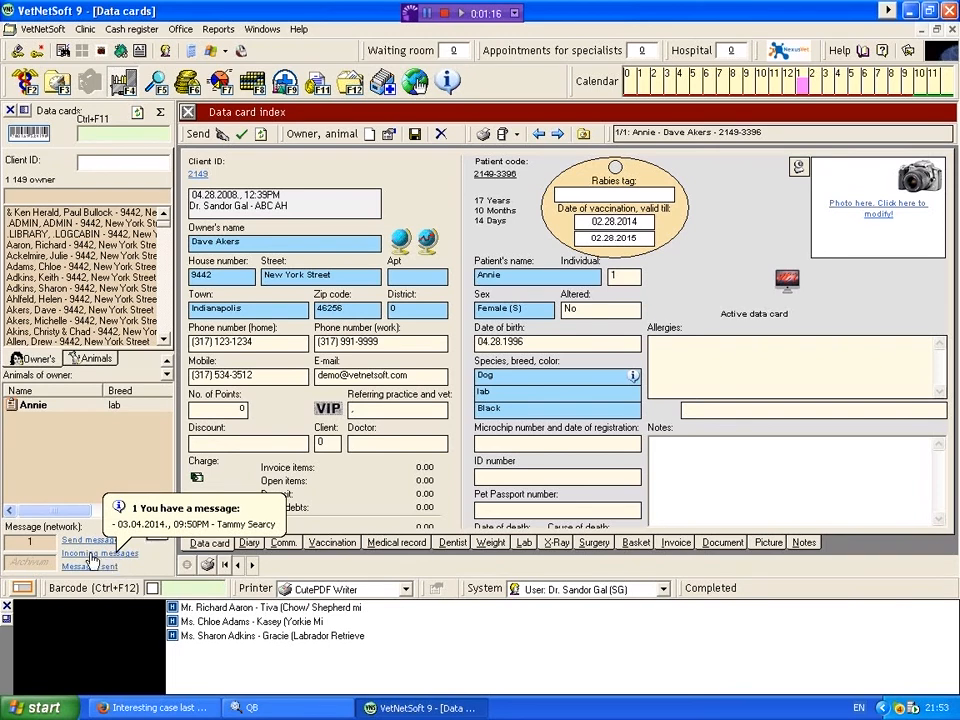
pyautogui.click(92, 558)
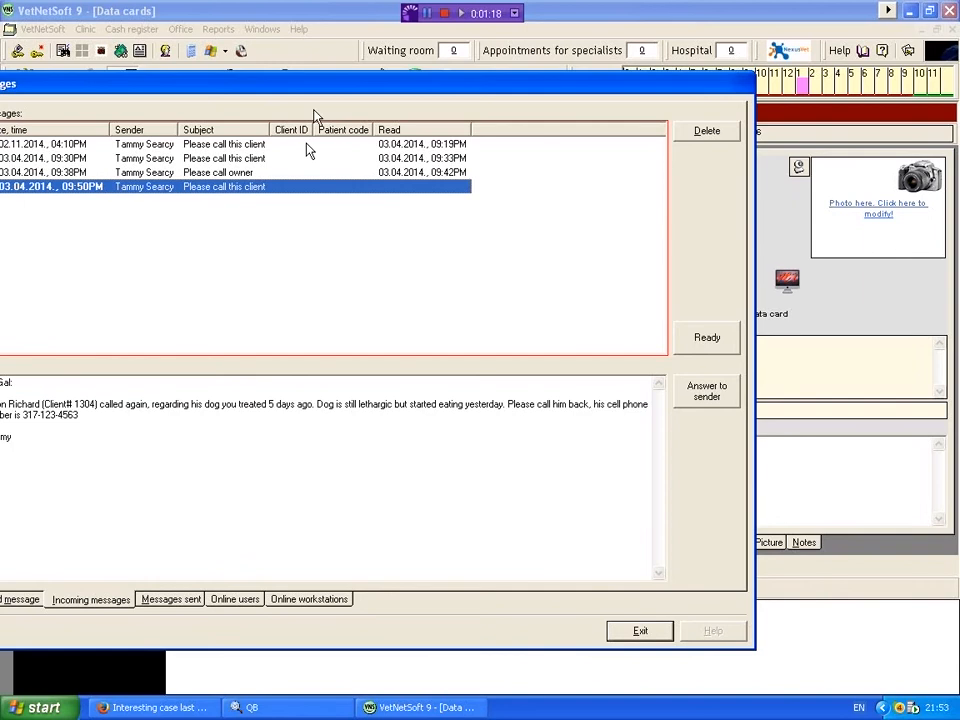
pyautogui.moveTo(321, 86); pyautogui.dragTo(471, 86)
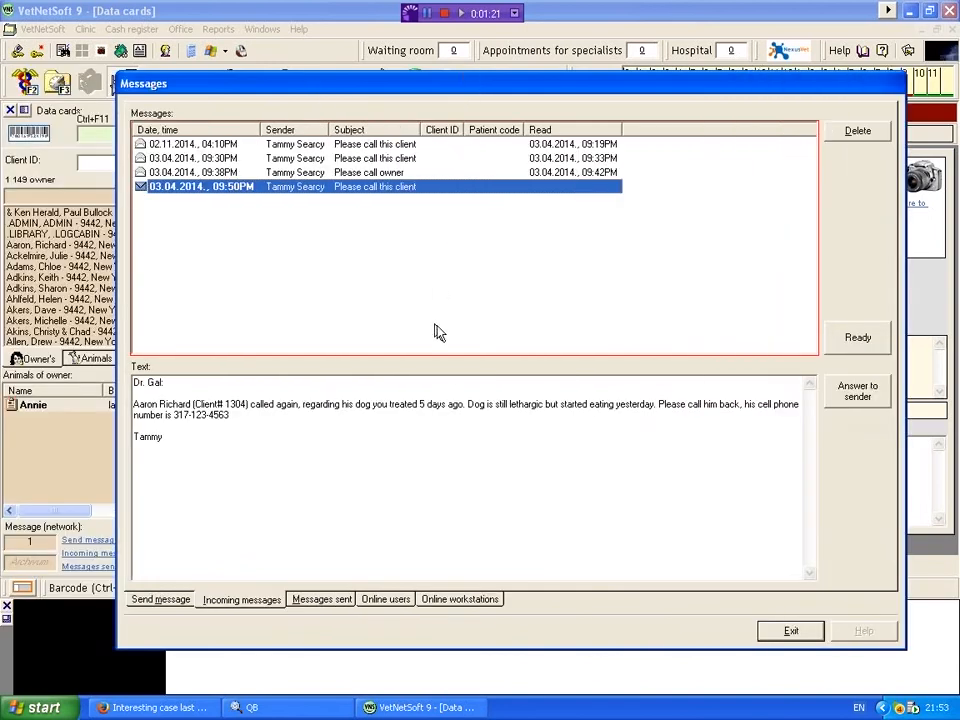
pyautogui.click(278, 190)
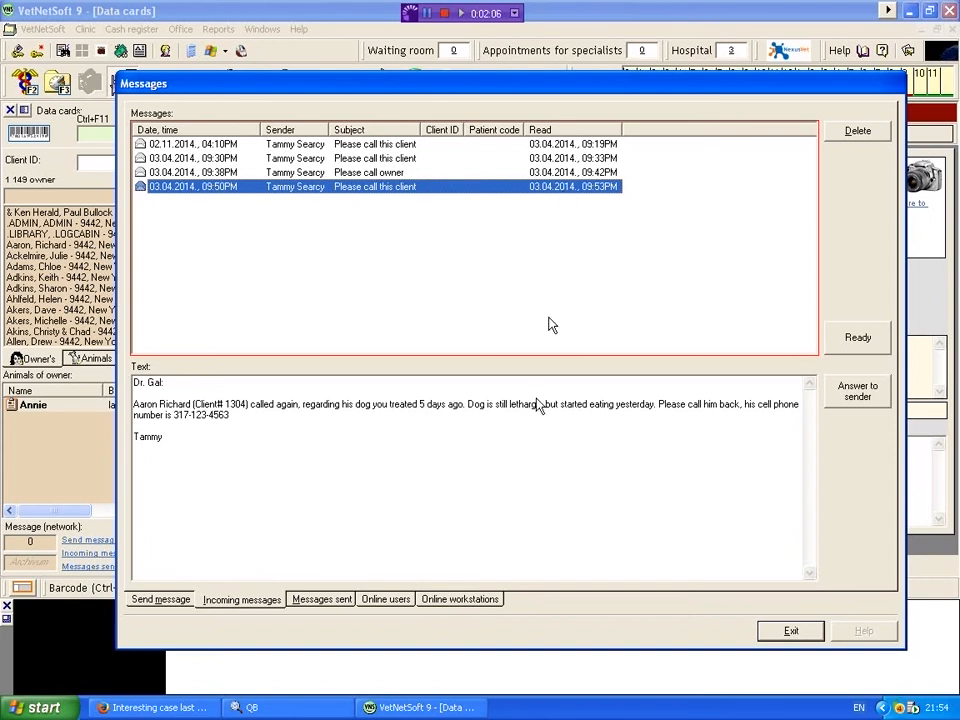
# Step: Start a reply to the sender, add user JS as a second addressee and set the subject to "I called this client"
pyautogui.click(861, 394)
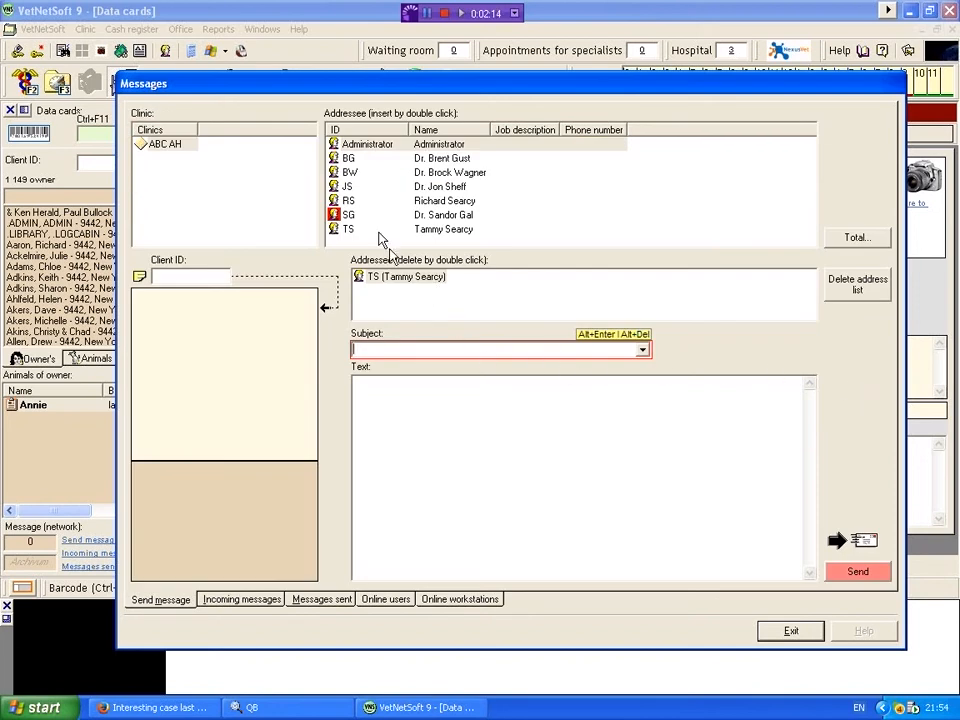
pyautogui.doubleClick(440, 188)
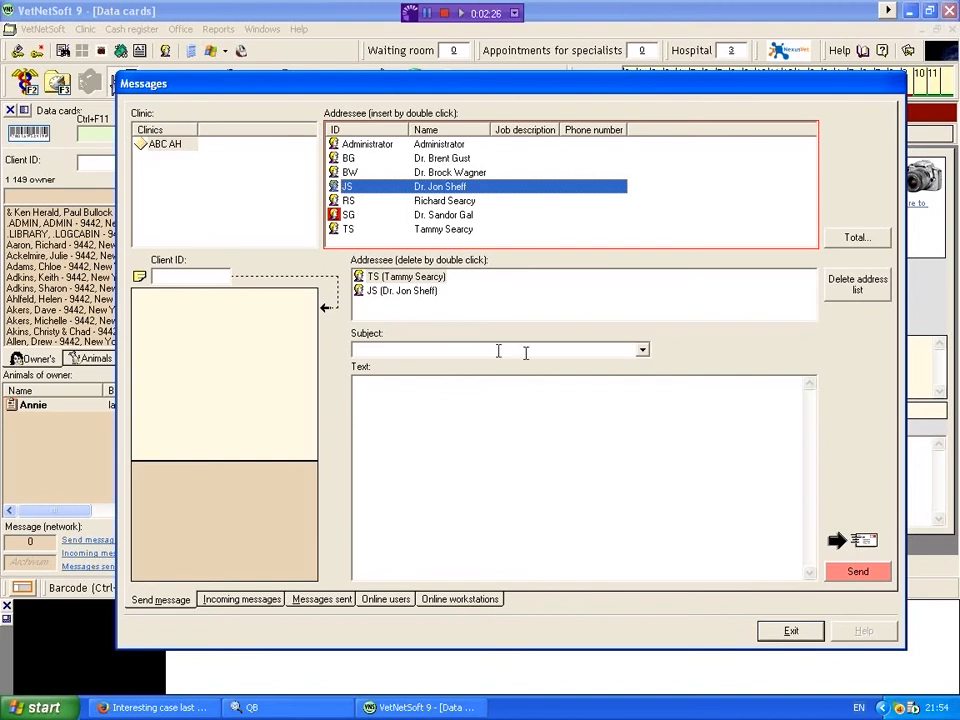
pyautogui.click(643, 353)
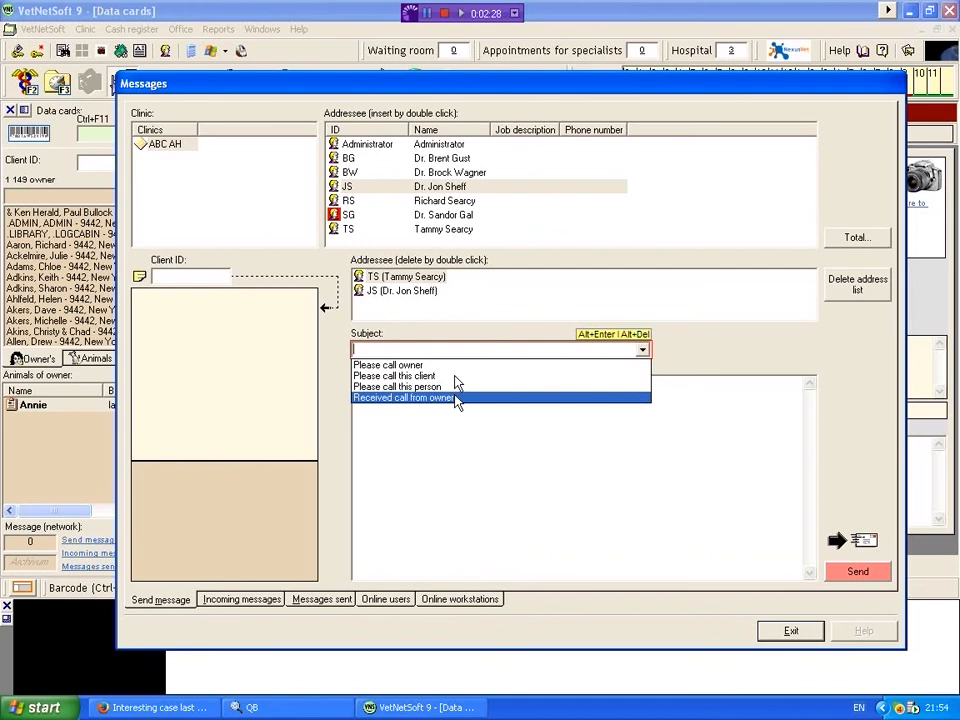
pyautogui.click(417, 351)
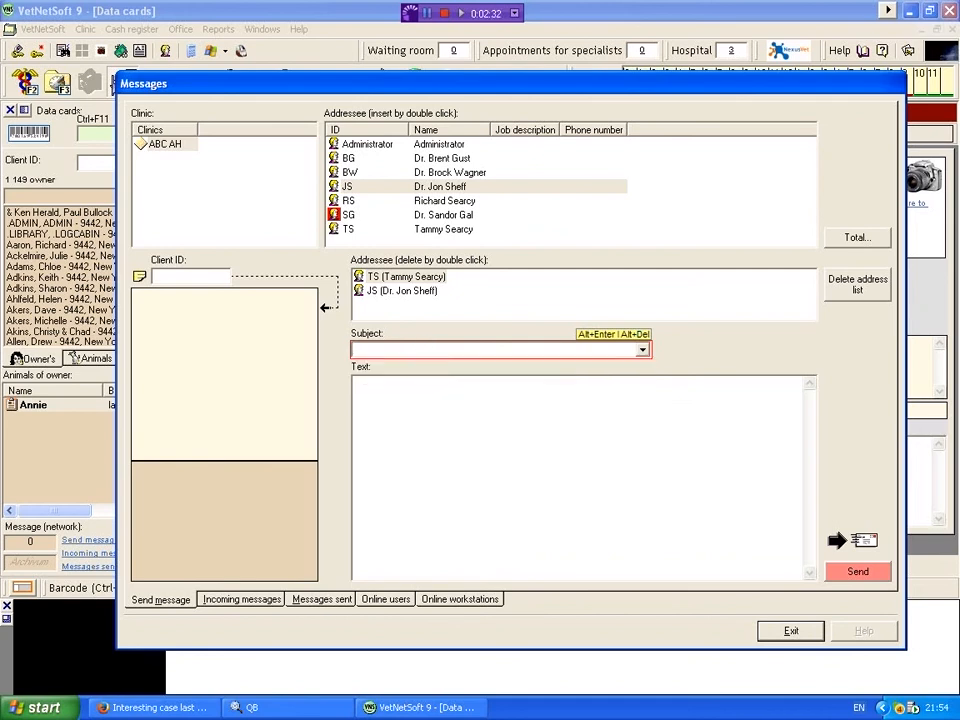
pyautogui.write('I called this client')
# Step: Write the message text "I called this owner and left a message 10 min ago." and sign it with the doctor's name on a new line
pyautogui.click(417, 418)
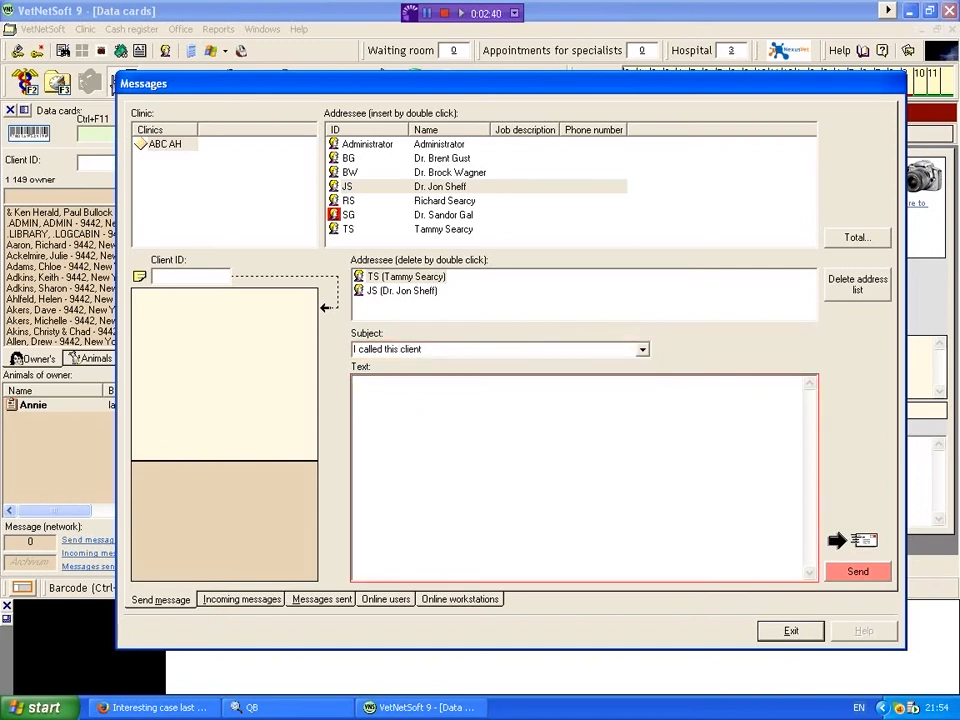
pyautogui.write('I called this owner and left a messag')
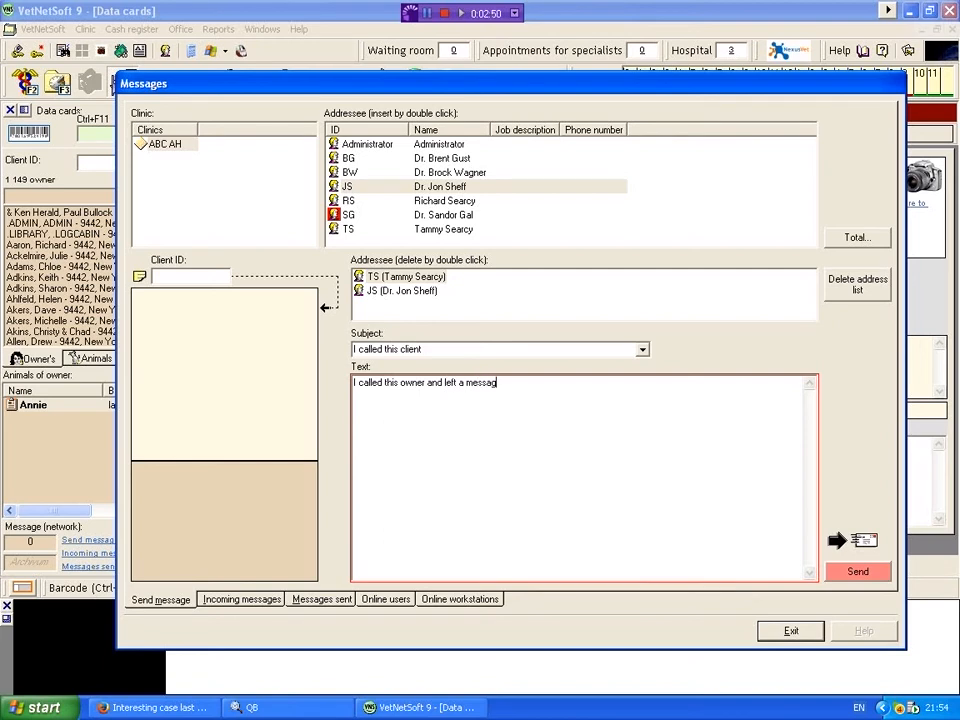
pyautogui.write('e 10 min ago.')
pyautogui.press('Return')
pyautogui.write('Dr. Gal')
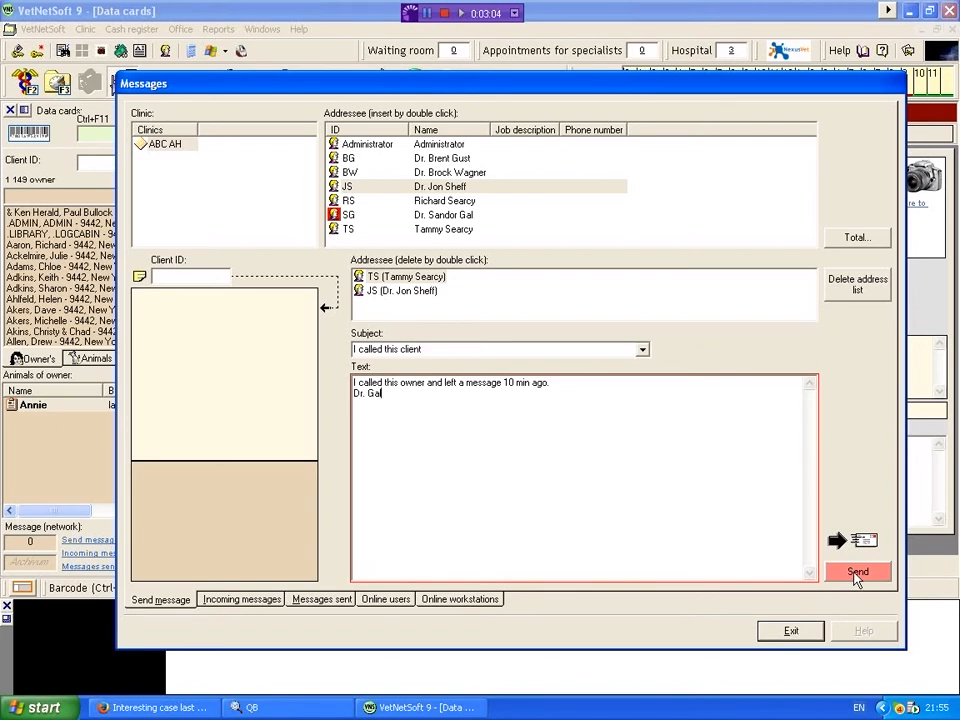
# Step: Send the reply to both addressees
pyautogui.click(857, 574)
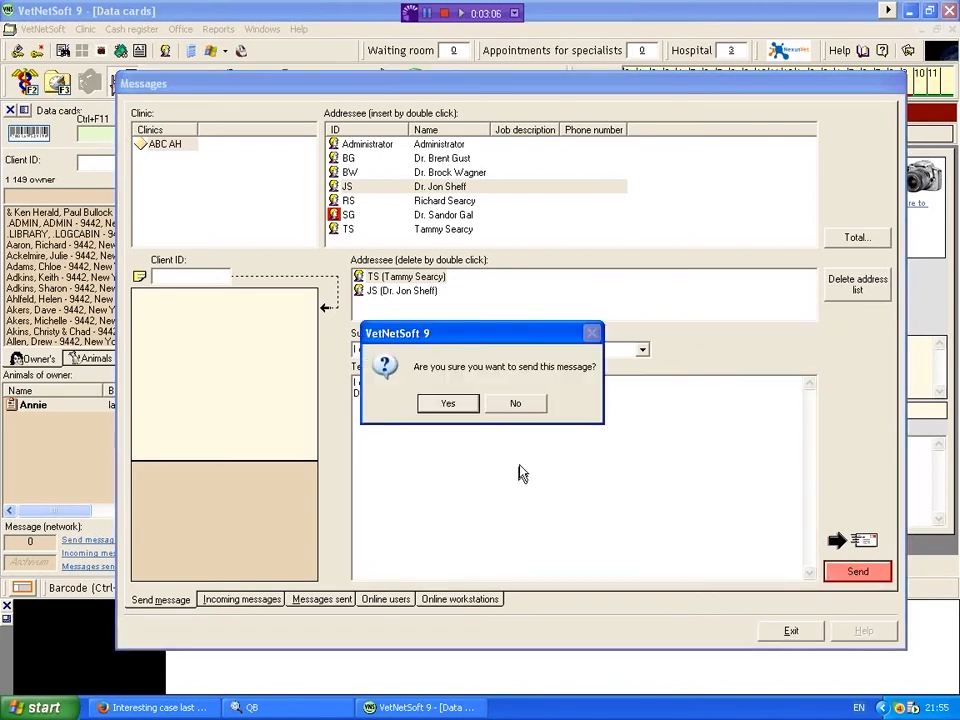
pyautogui.click(453, 404)
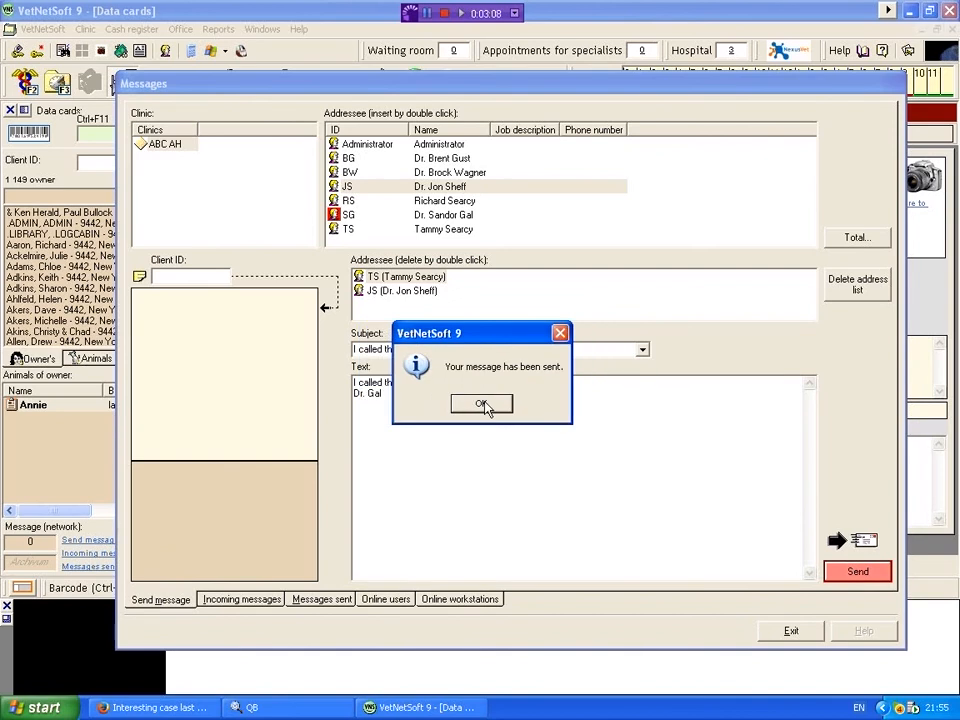
pyautogui.click(484, 404)
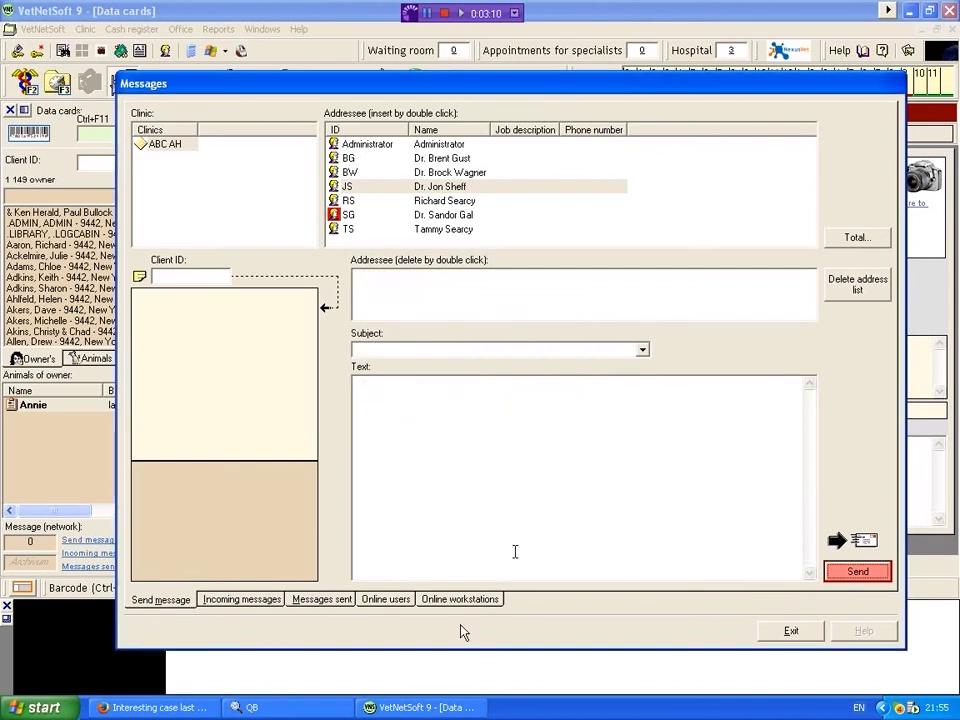
# Step: Review the text of the sent messages, including both copies of "I called this client"
pyautogui.click(322, 599)
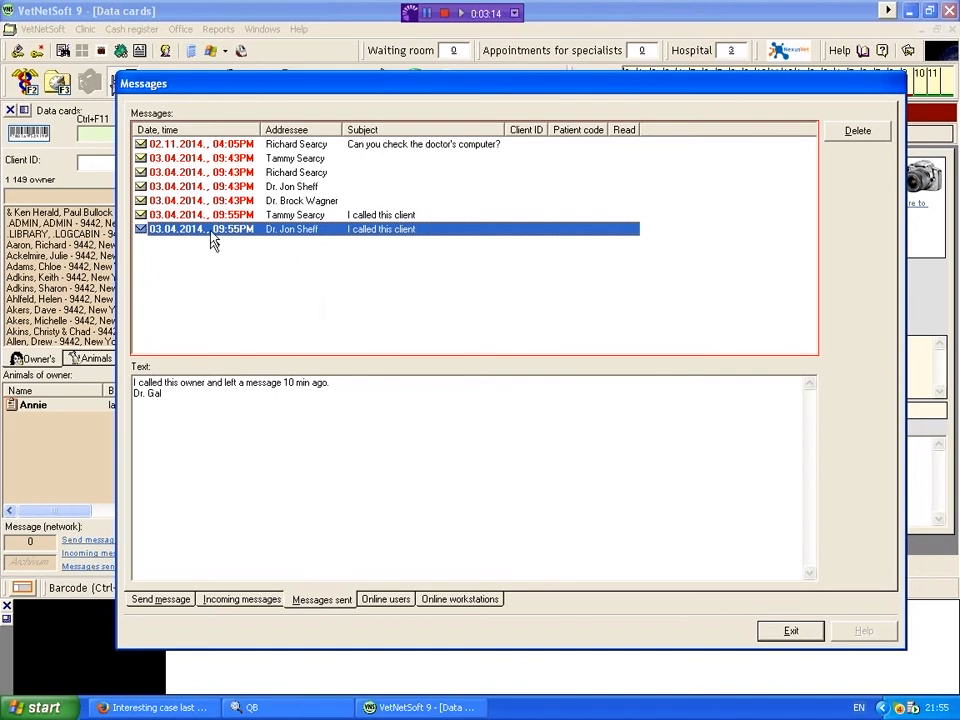
pyautogui.click(292, 172)
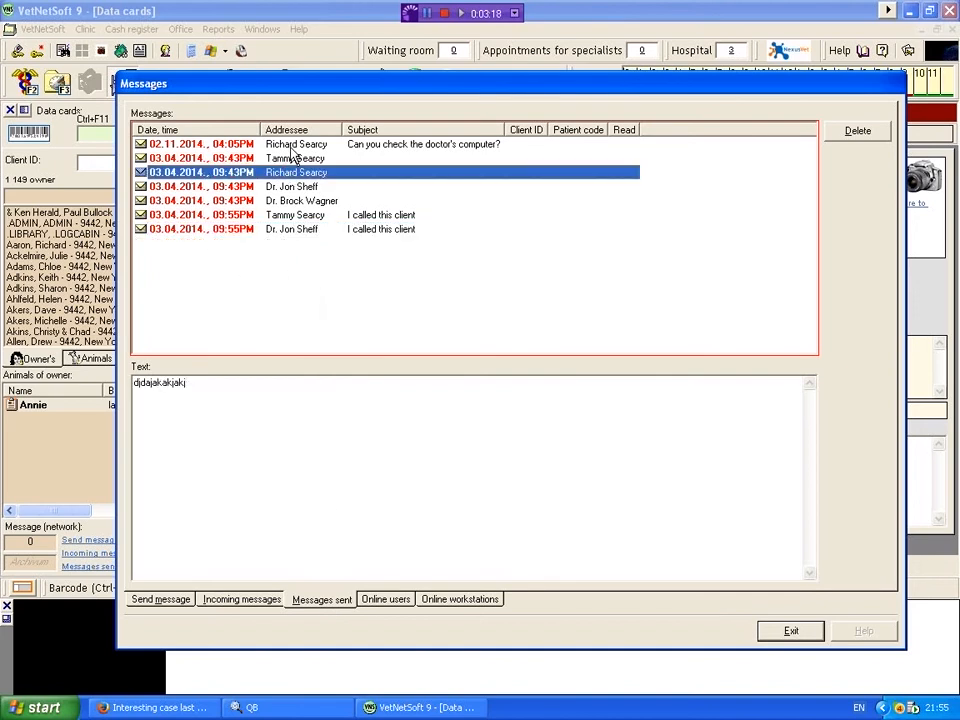
pyautogui.click(291, 146)
pyautogui.click(290, 158)
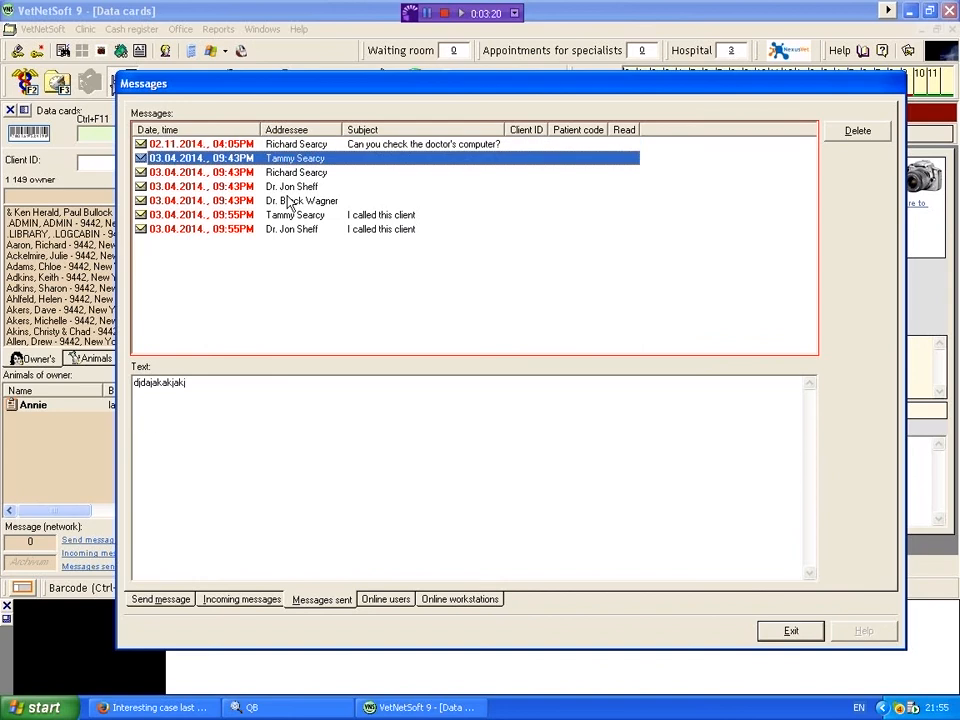
pyautogui.click(290, 200)
pyautogui.click(285, 216)
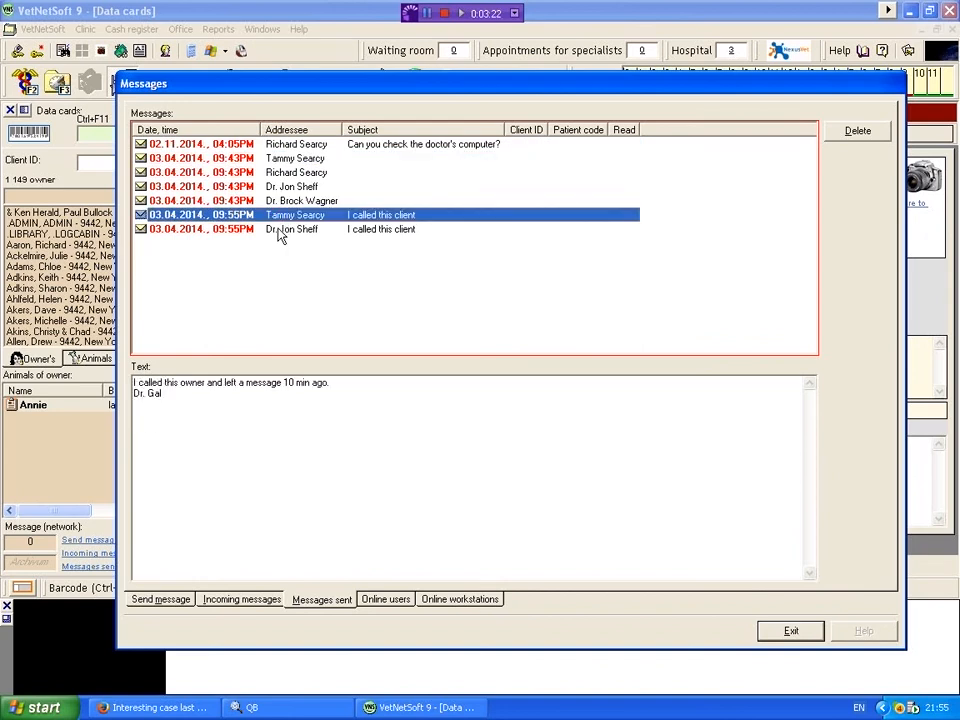
pyautogui.click(280, 230)
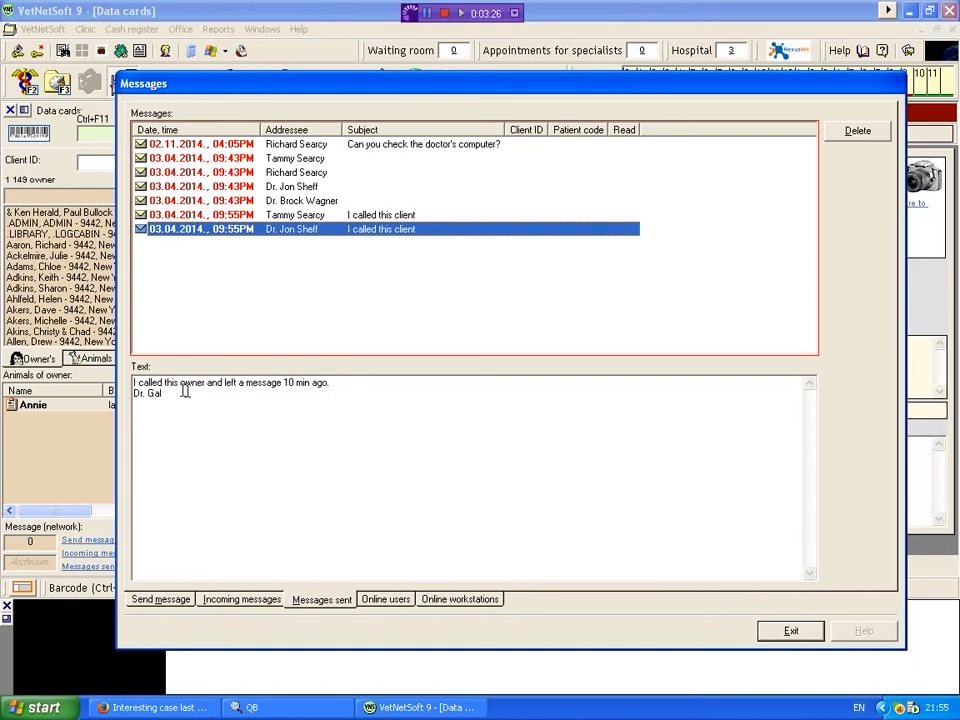
# Step: Look through the message composition, incoming and sent views, and close the messages window
pyautogui.click(161, 600)
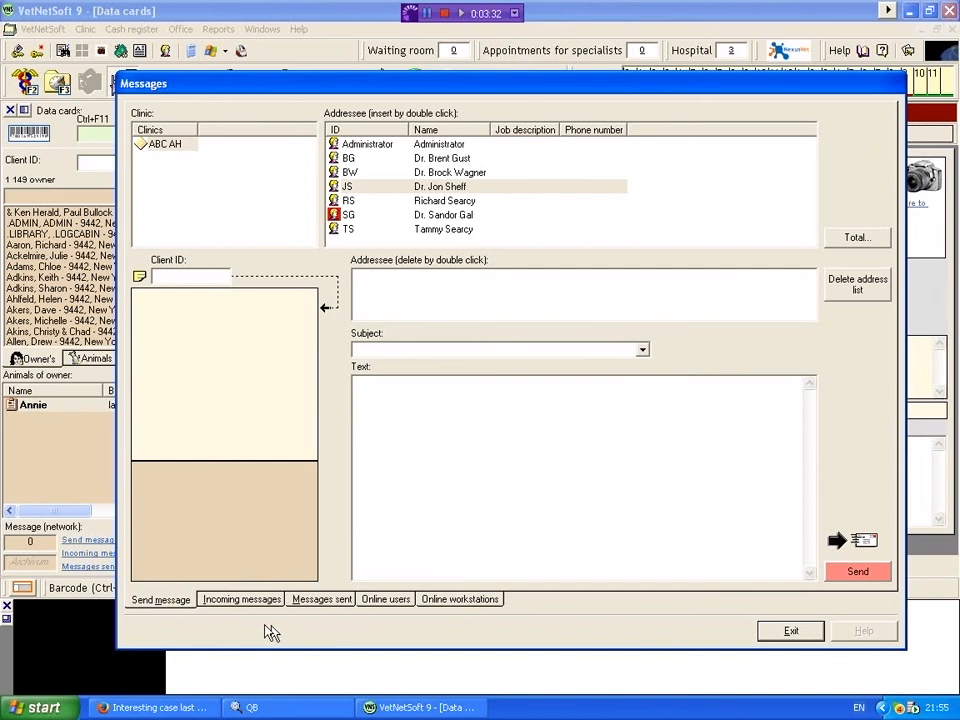
pyautogui.click(251, 602)
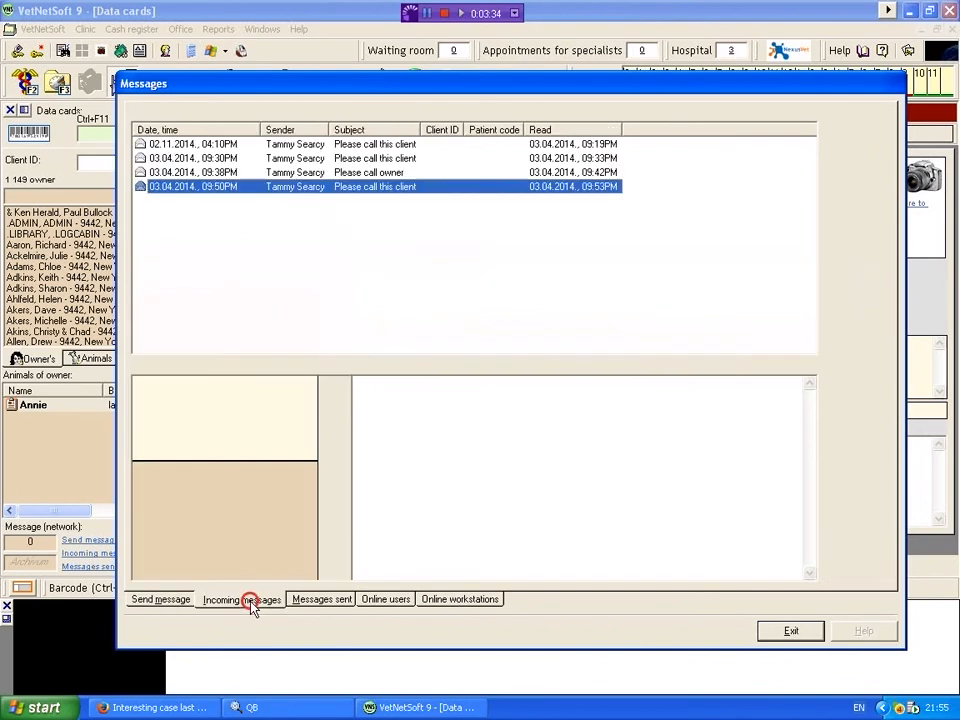
pyautogui.click(326, 603)
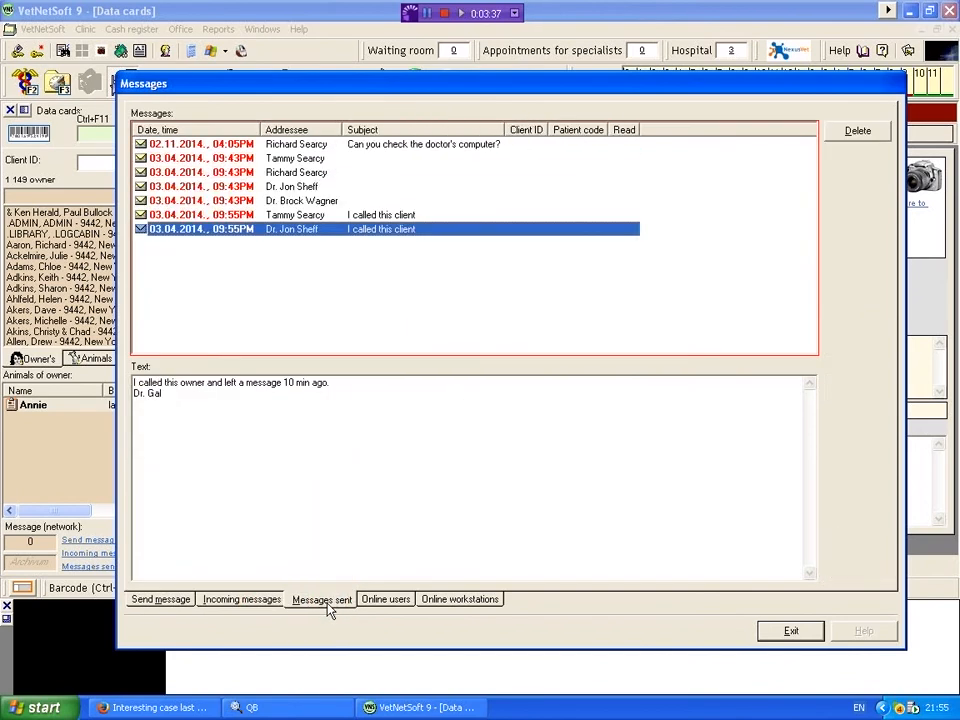
pyautogui.click(791, 634)
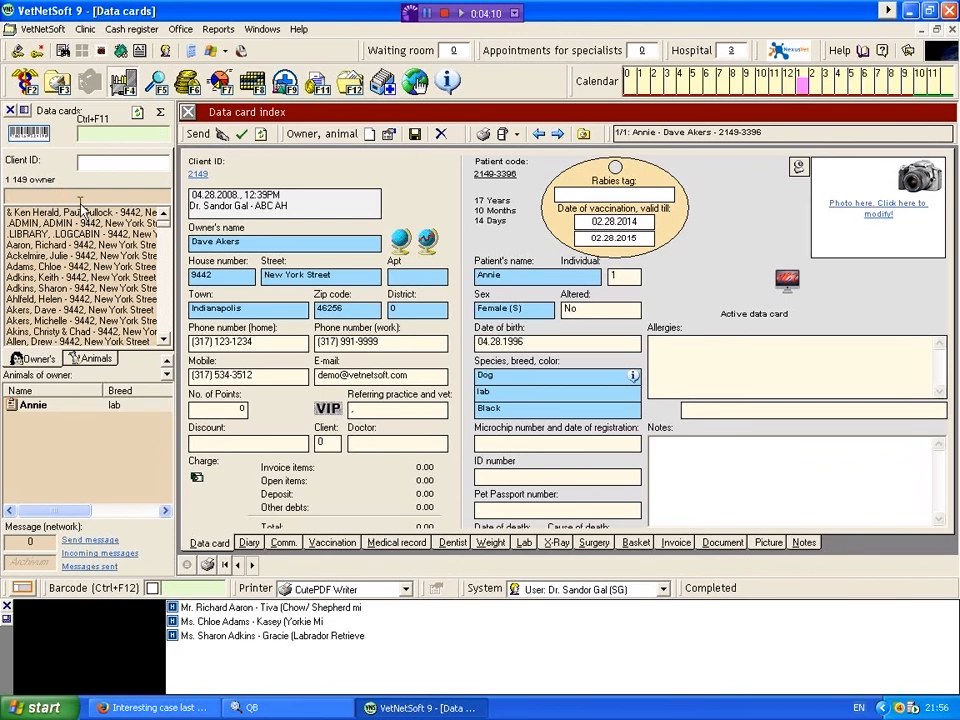
# Step: Search the owners by the client's surname, open the data card with the dog Fluffy and read its notes
pyautogui.write('doe')
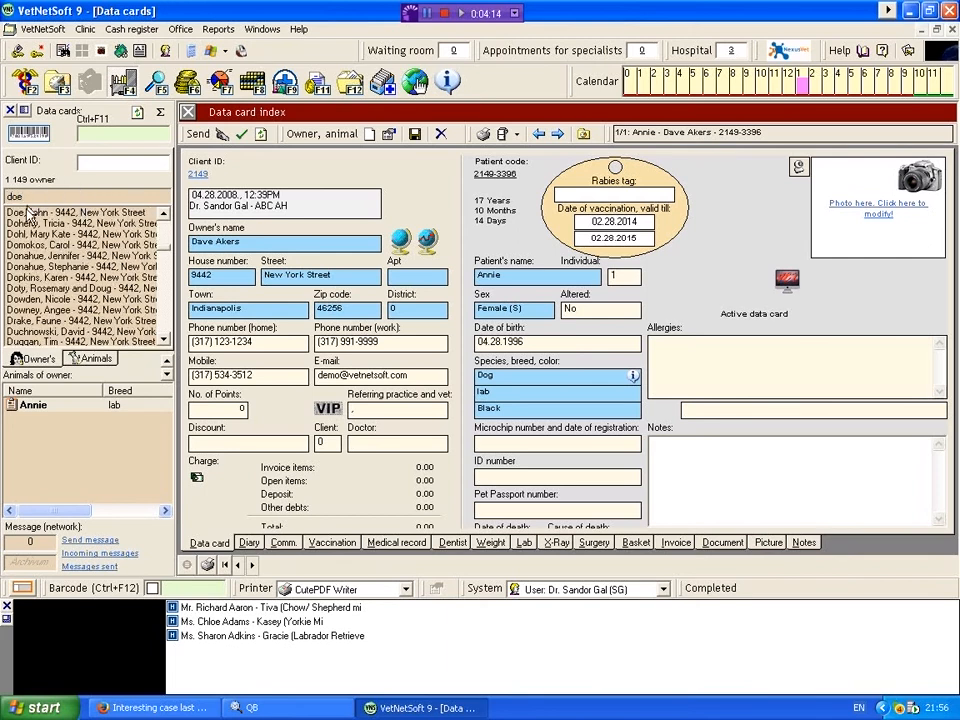
pyautogui.click(30, 213)
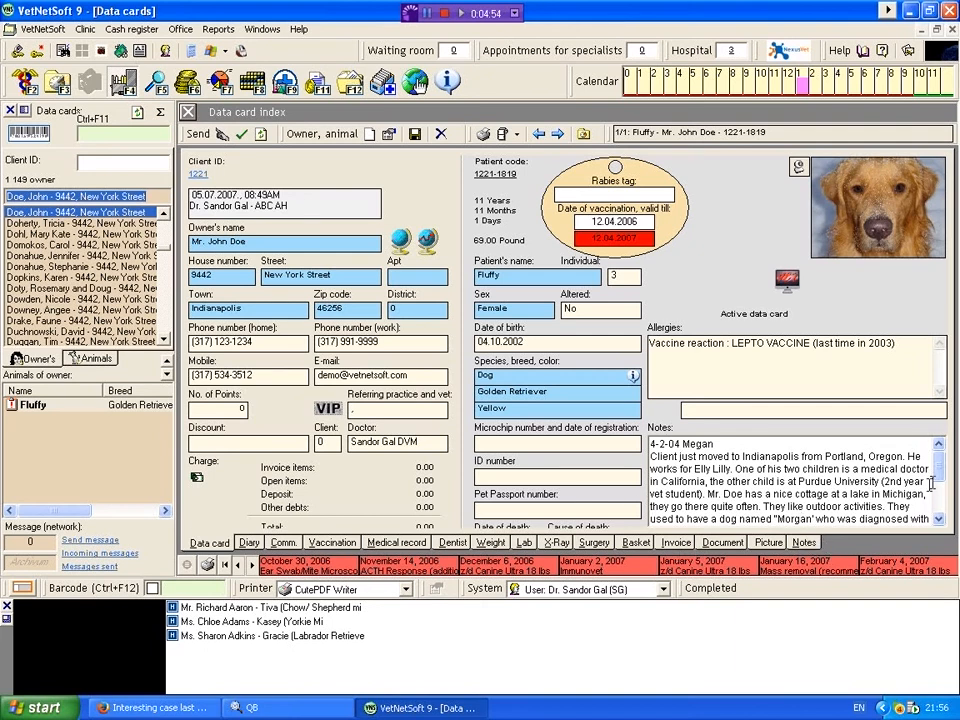
pyautogui.moveTo(939, 469)
pyautogui.mouseDown()
pyautogui.moveTo(952, 500)
pyautogui.moveTo(937, 458)
pyautogui.moveTo(940, 505)
pyautogui.moveTo(939, 470)
pyautogui.moveTo(942, 478)
pyautogui.mouseUp()
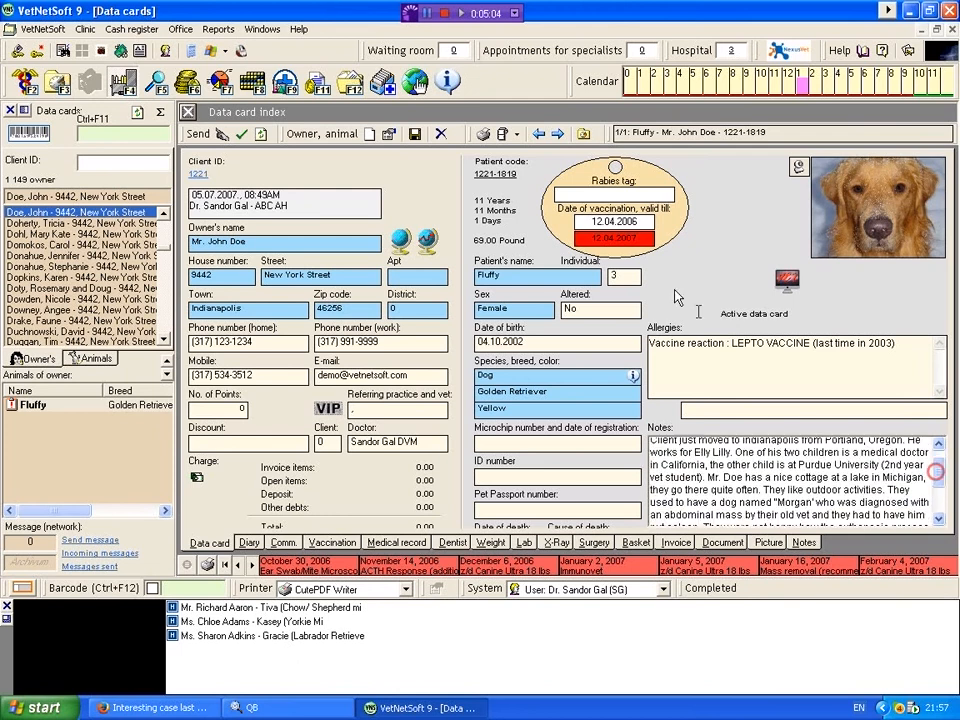
# Step: Examine Fluffy's medical record entries for the 4 December annual exam and the 26 and 27 April hospitalization days
pyautogui.click(397, 543)
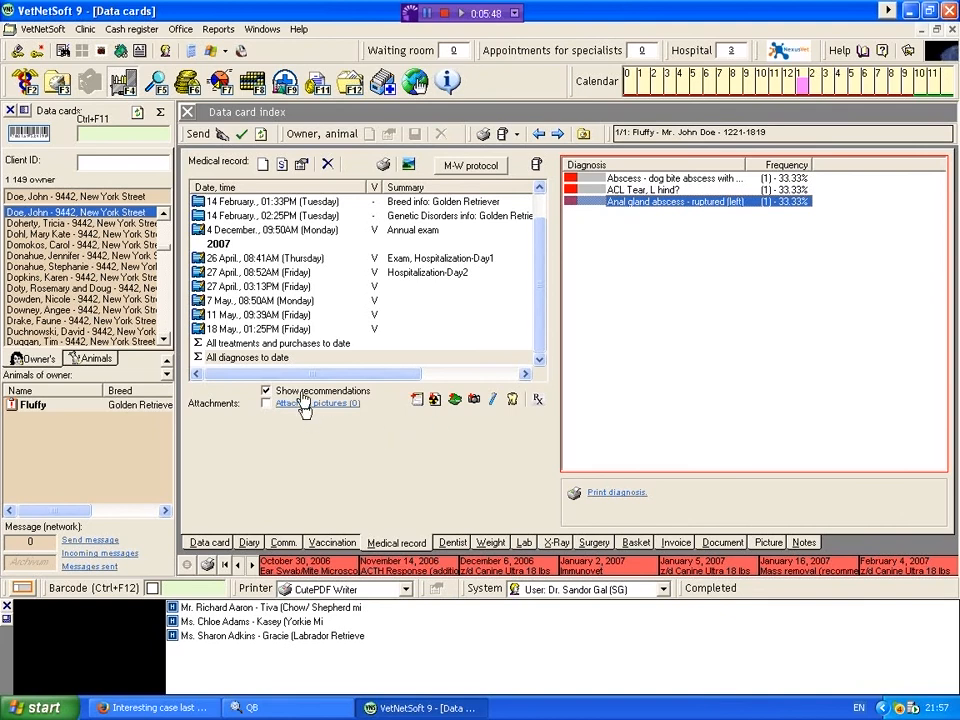
pyautogui.click(265, 232)
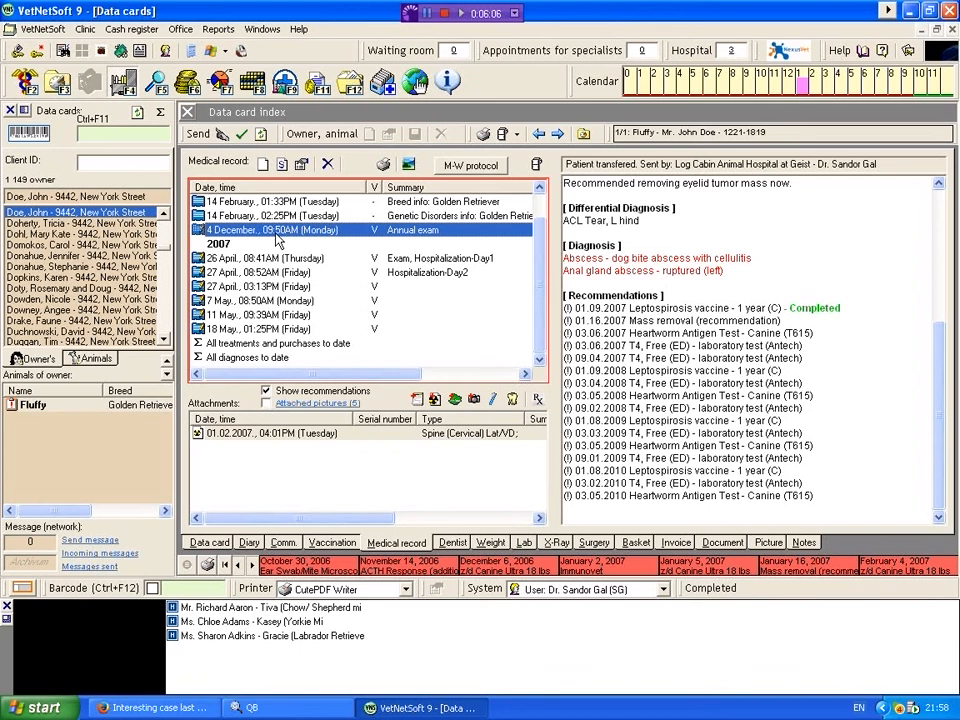
pyautogui.moveTo(942, 356); pyautogui.dragTo(933, 223)
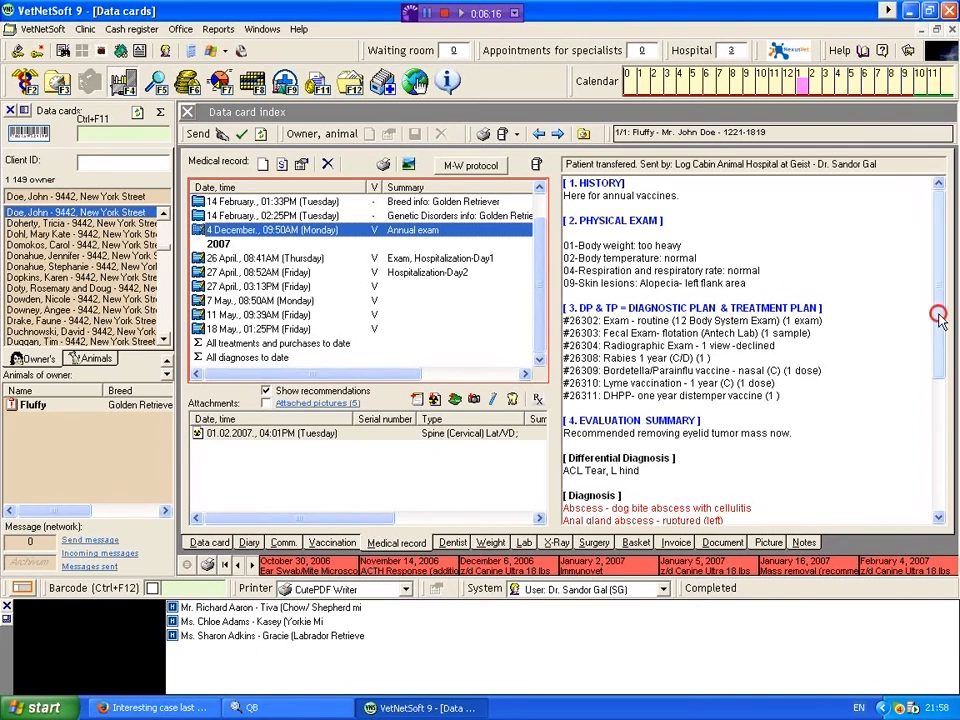
pyautogui.moveTo(938, 316); pyautogui.dragTo(937, 374)
pyautogui.click(938, 424)
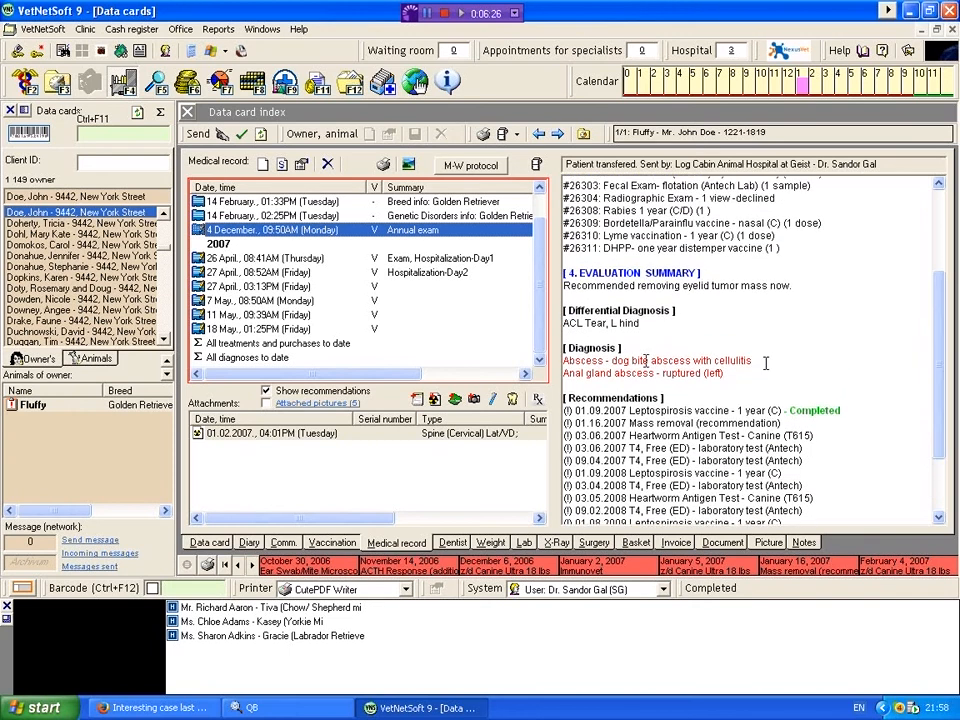
pyautogui.click(399, 262)
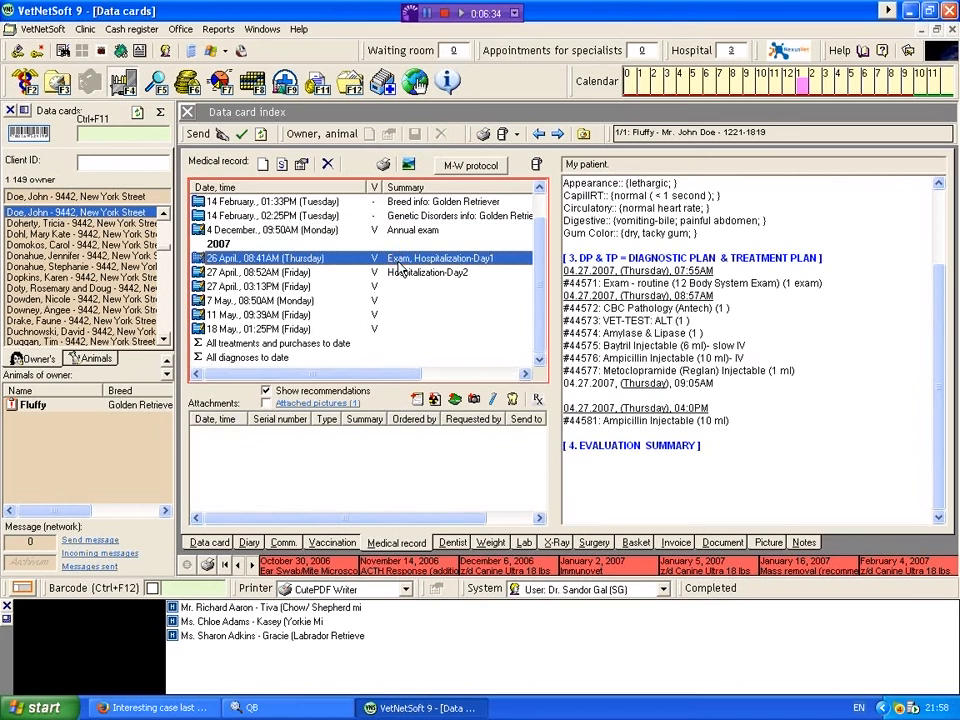
pyautogui.click(401, 275)
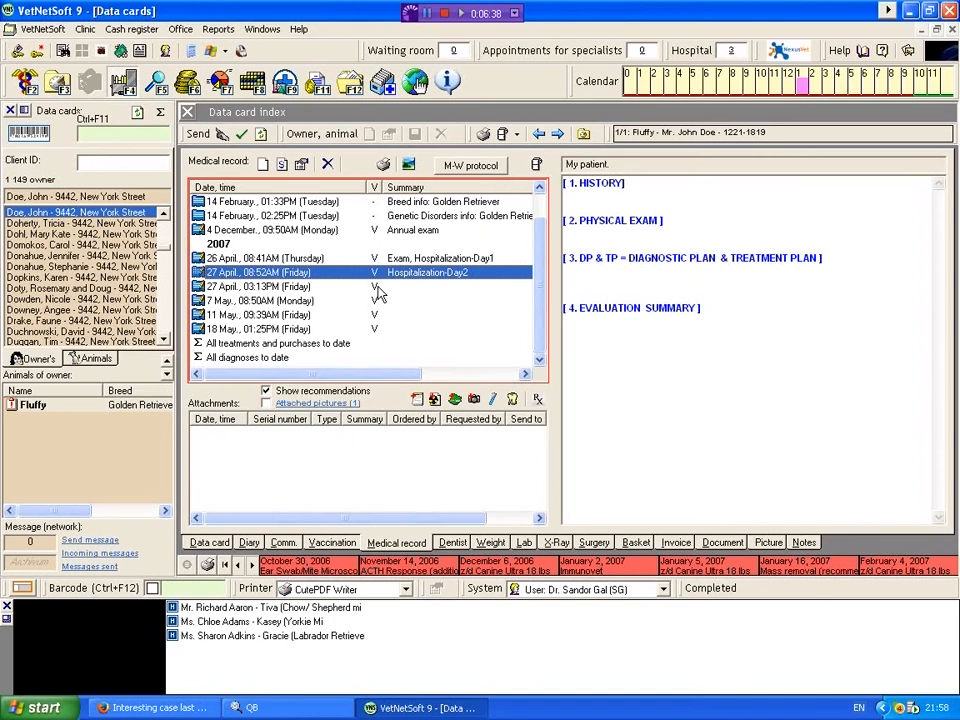
# Step: Examine Fluffy's medical record entries from the afternoon of 27 April to 18 May, then reread the 4 December and 26 April ones
pyautogui.click(377, 288)
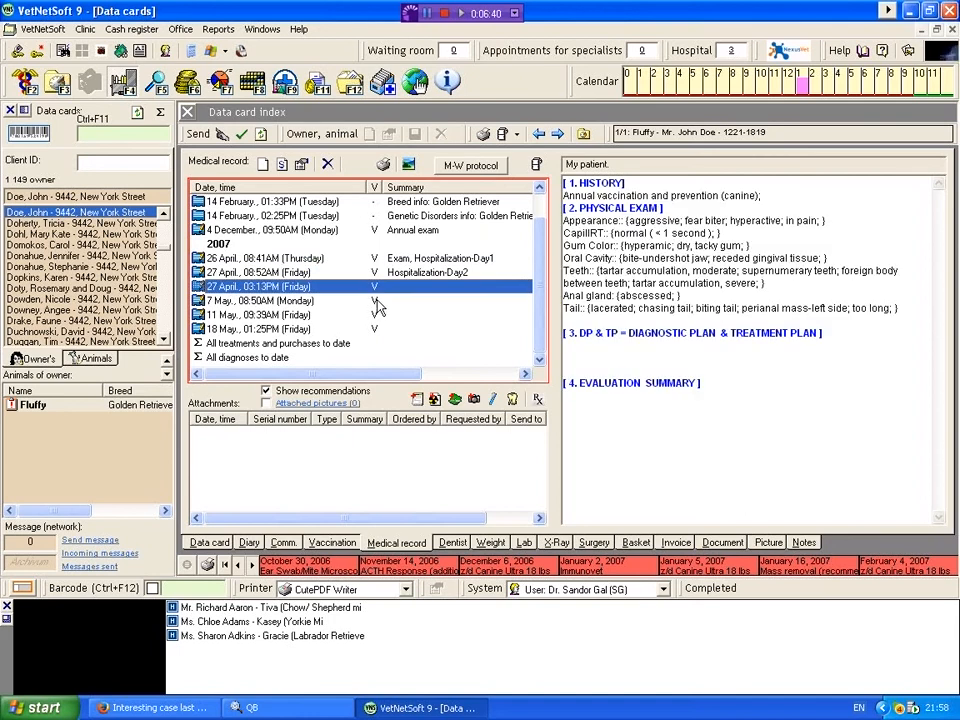
pyautogui.click(375, 303)
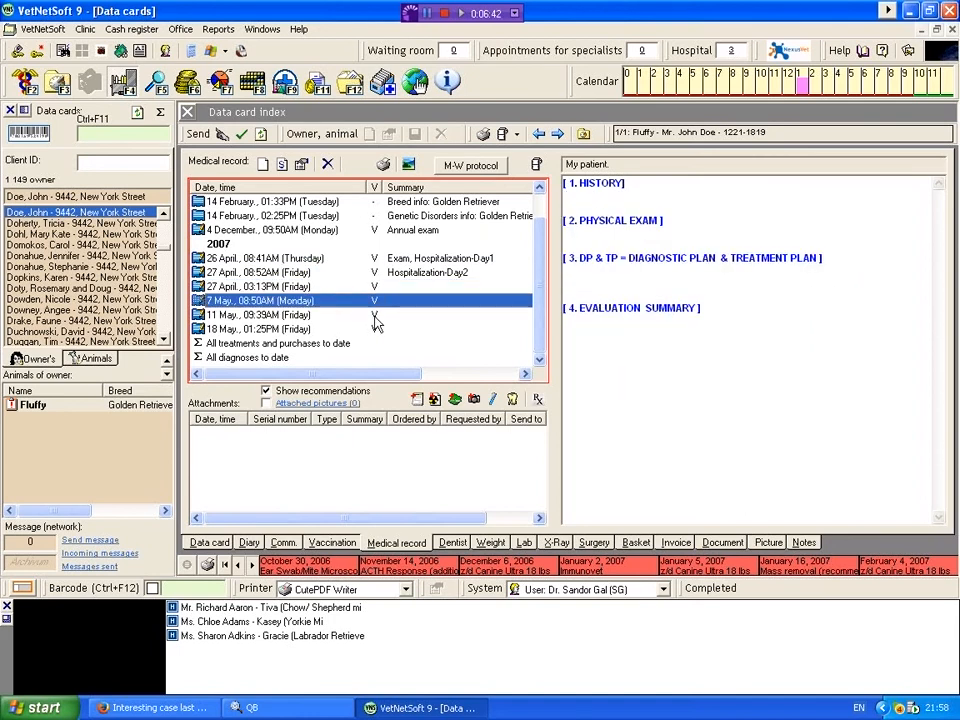
pyautogui.click(375, 316)
pyautogui.click(375, 331)
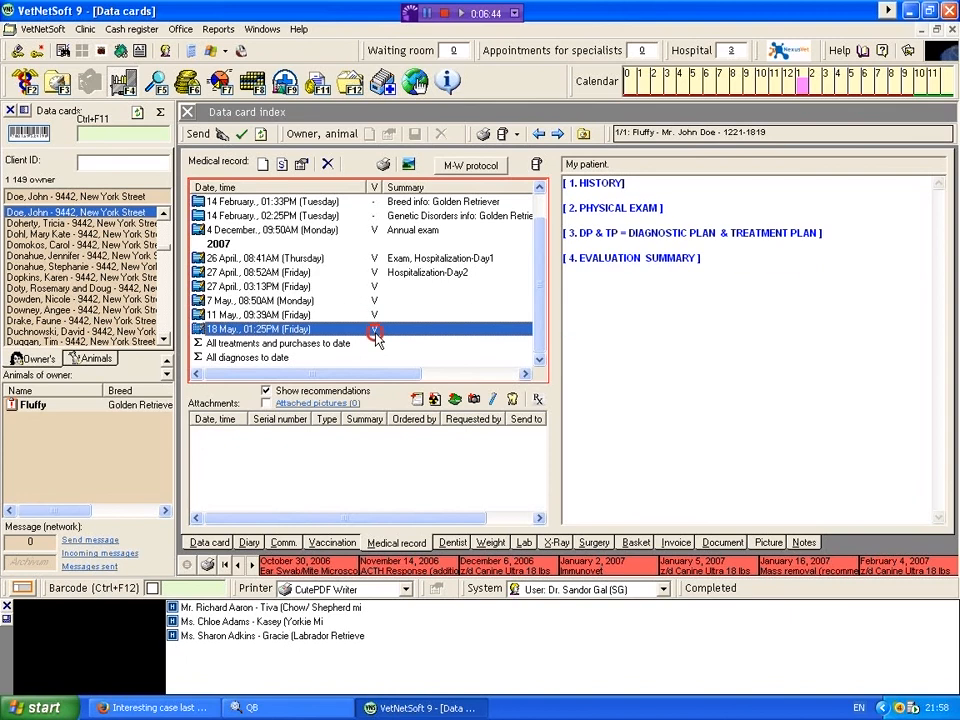
pyautogui.click(394, 232)
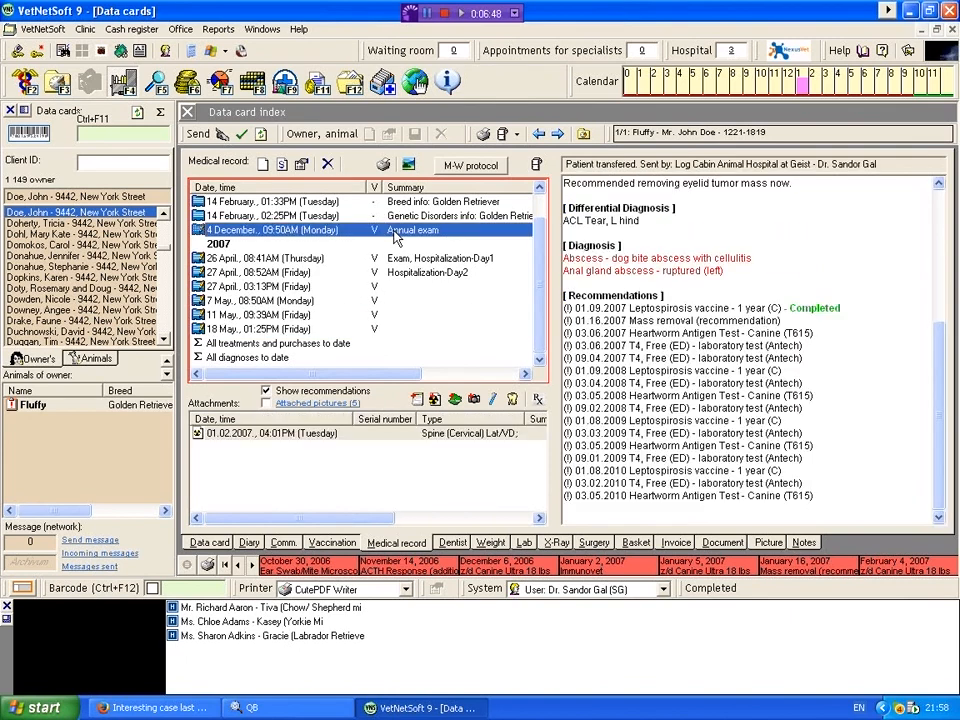
pyautogui.press('Down')
pyautogui.press('Down')
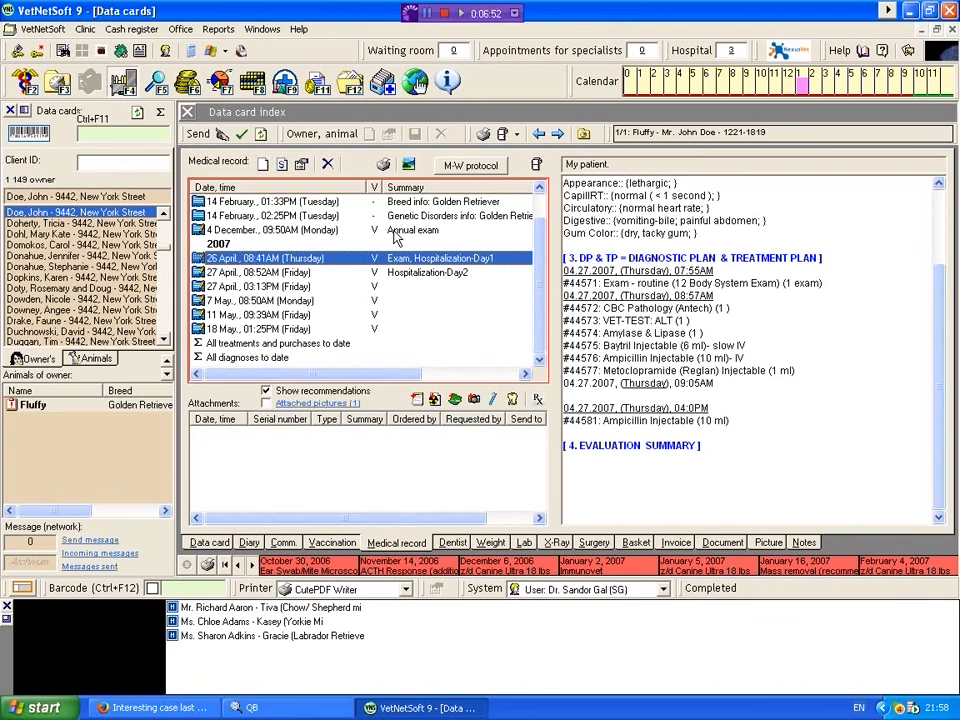
pyautogui.moveTo(943, 366); pyautogui.dragTo(935, 281)
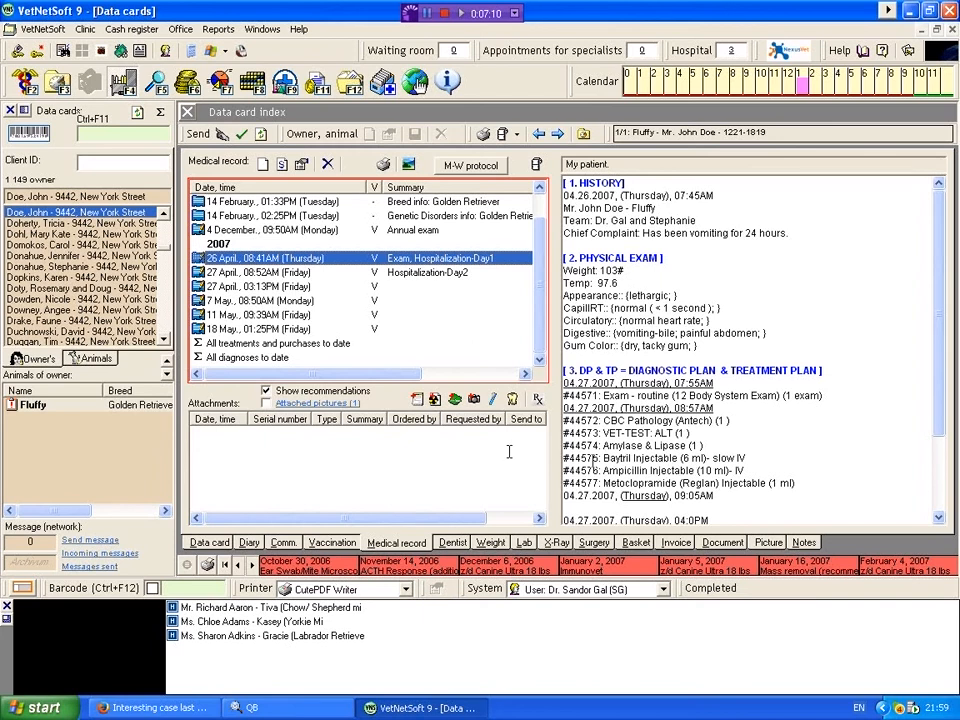
# Step: Preview the exam form templates and create a new medical record for Fluffy from "1. Exam Form (Simple)", keeping the whole form in view
pyautogui.click(264, 165)
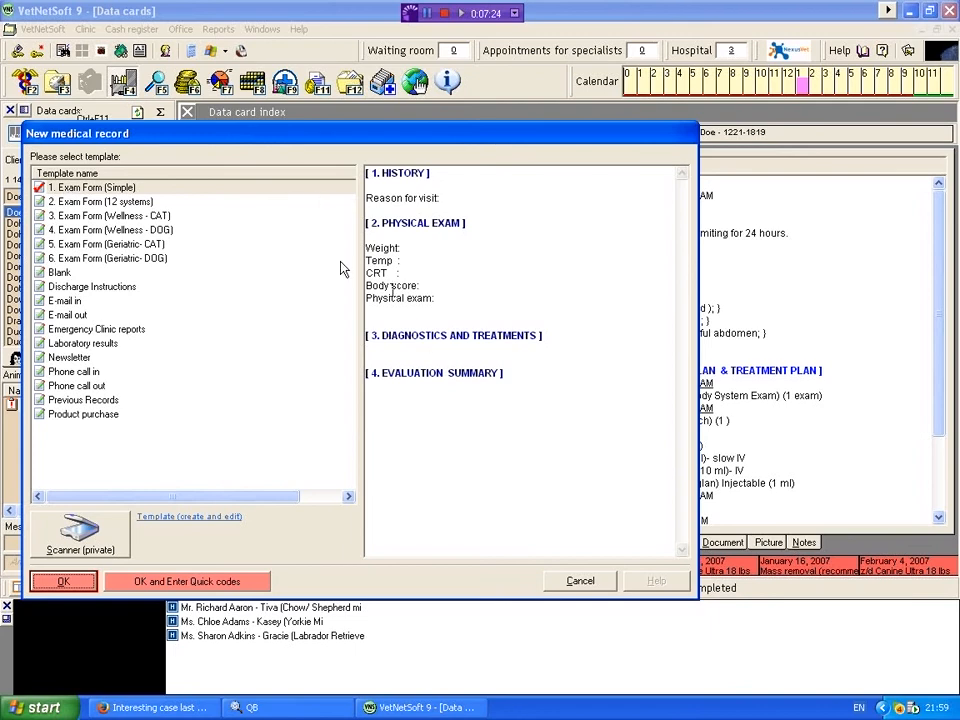
pyautogui.click(78, 204)
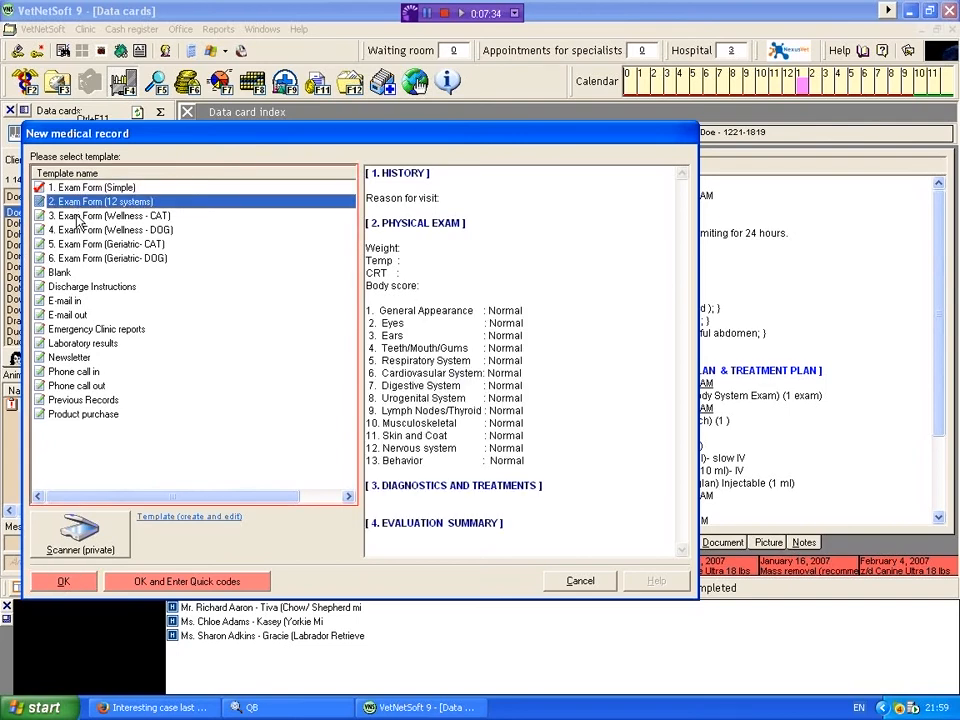
pyautogui.click(77, 216)
pyautogui.press('Down')
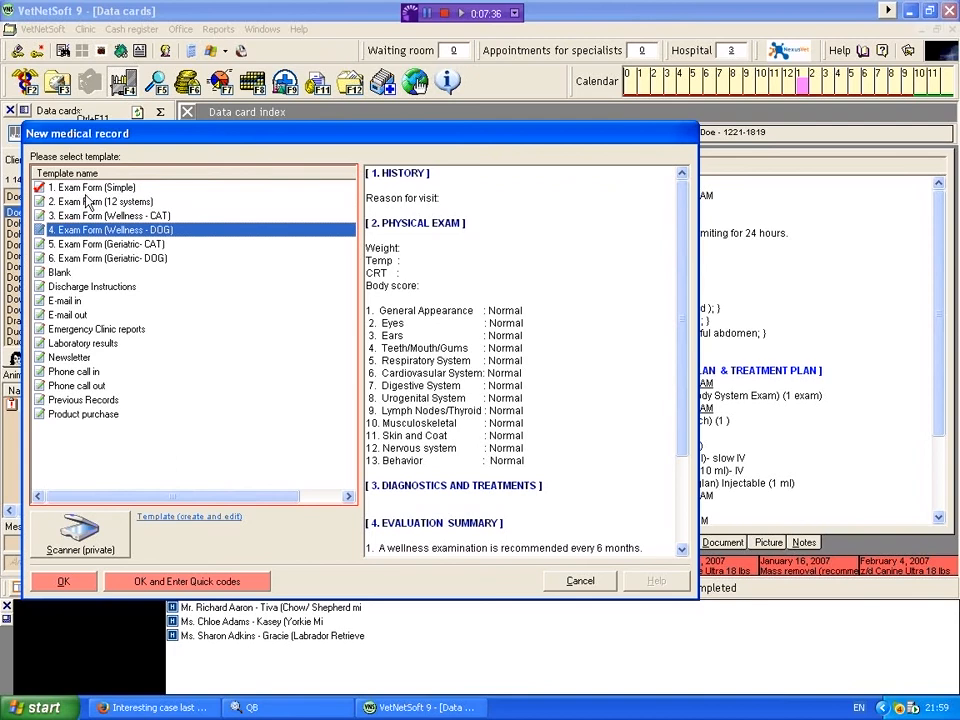
pyautogui.press('Home')
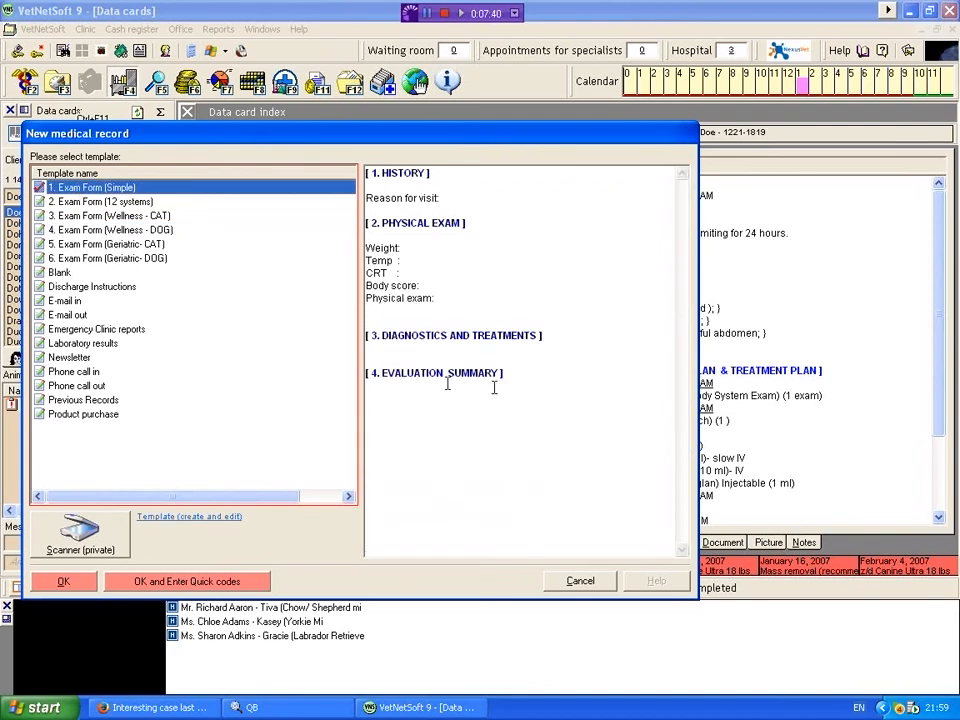
pyautogui.click(60, 583)
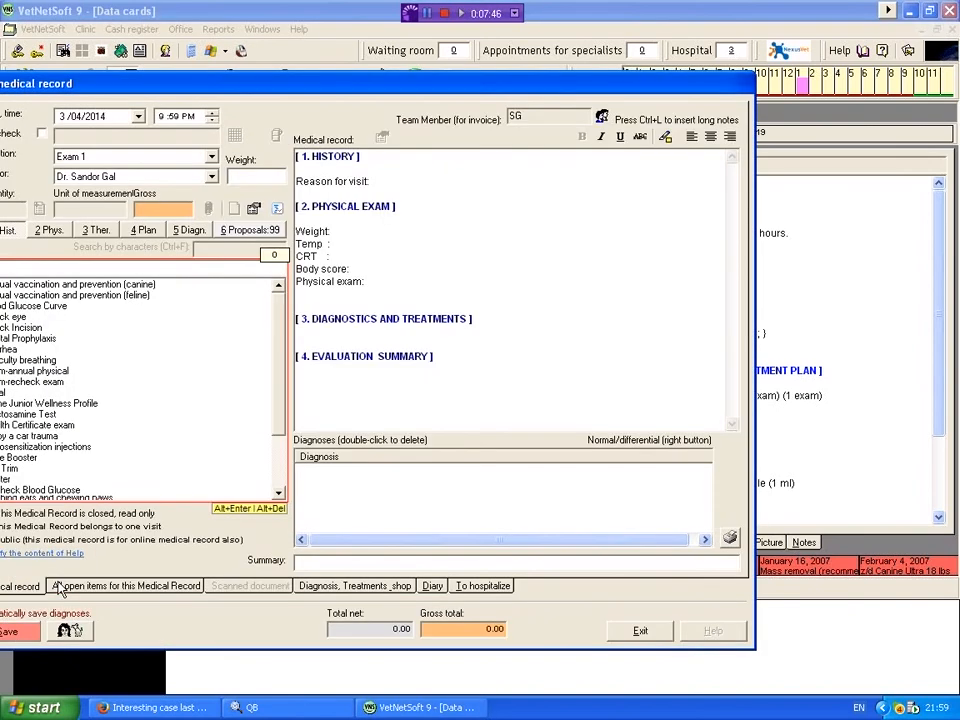
pyautogui.click(293, 80)
pyautogui.moveTo(375, 82); pyautogui.dragTo(397, 86)
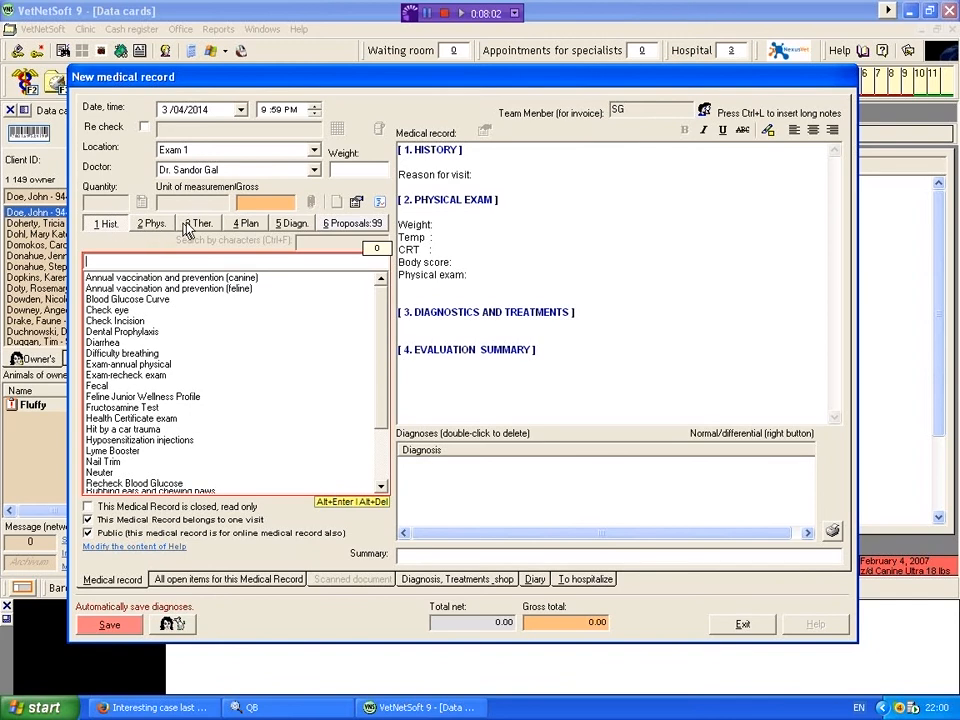
# Step: Add "Hit by a truck" as a new entry in the list of predefined history phrases
pyautogui.click(489, 172)
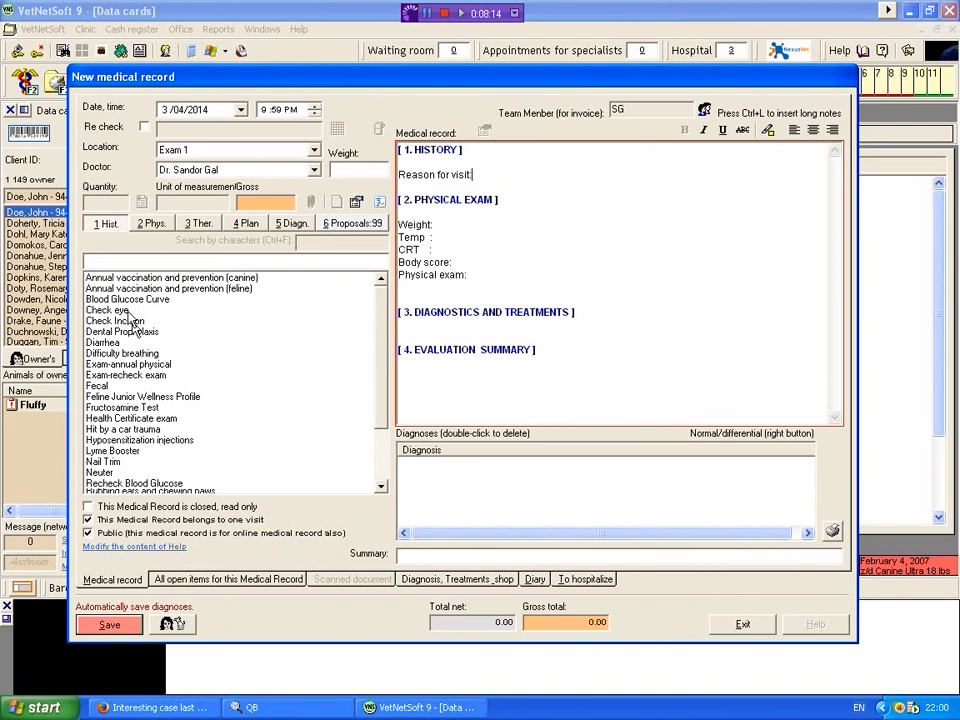
pyautogui.click(126, 261)
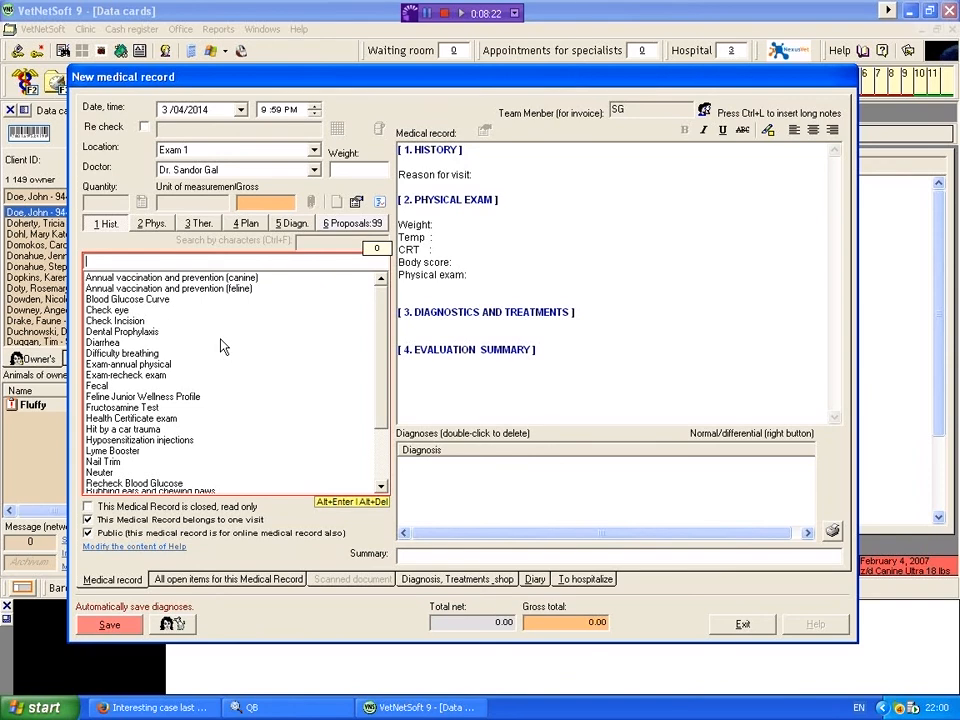
pyautogui.write('Hit by')
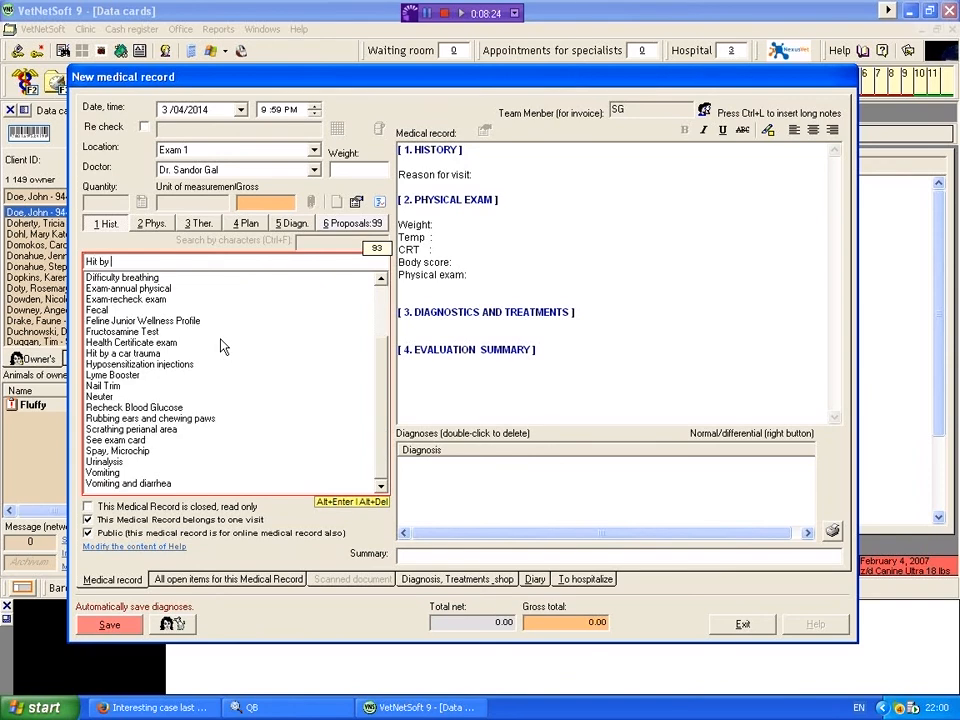
pyautogui.write(' a tr')
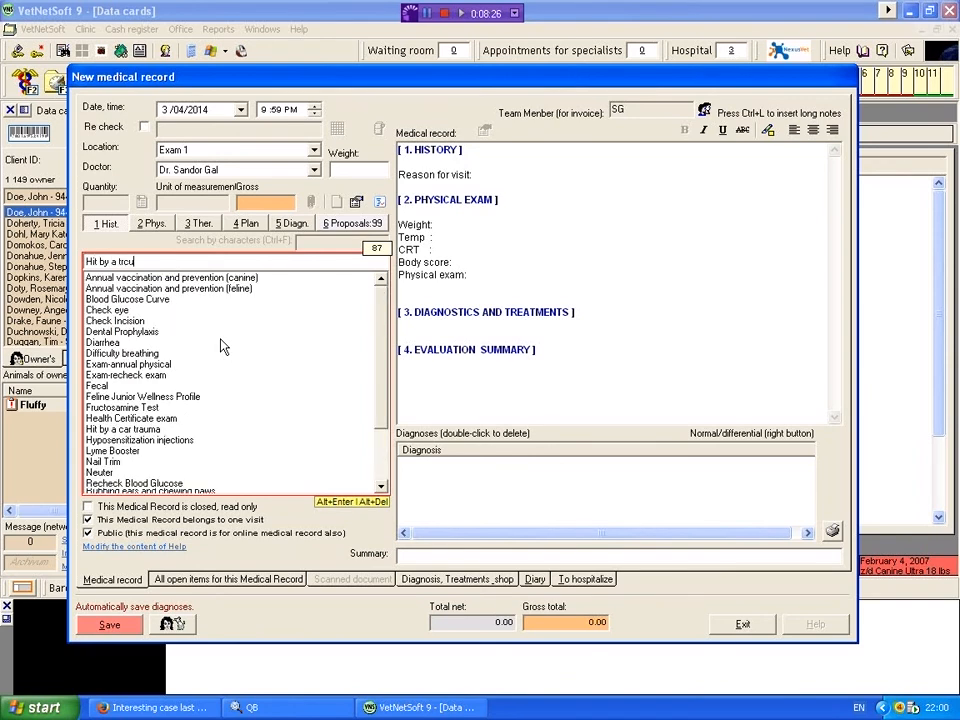
pyautogui.write('uck')
pyautogui.click(223, 260)
pyautogui.hotkey('alt', 'Return')
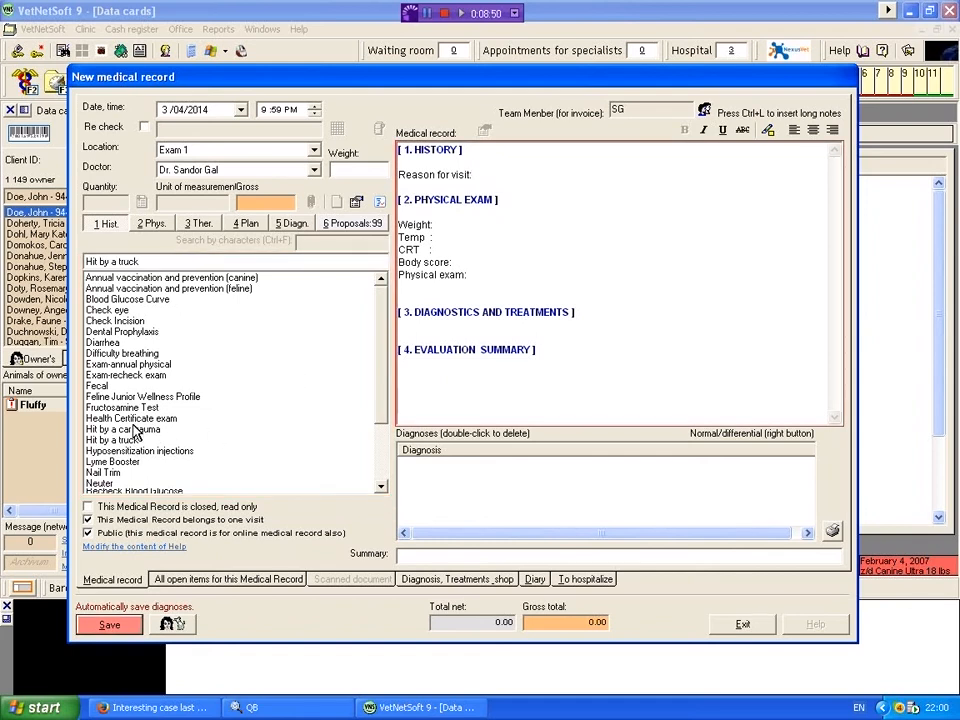
# Step: Insert the history phrases "Hit by a car trauma", "Difficulty breathing" and "Check eye" as the reason for visit
pyautogui.click(120, 429)
pyautogui.click(120, 429)
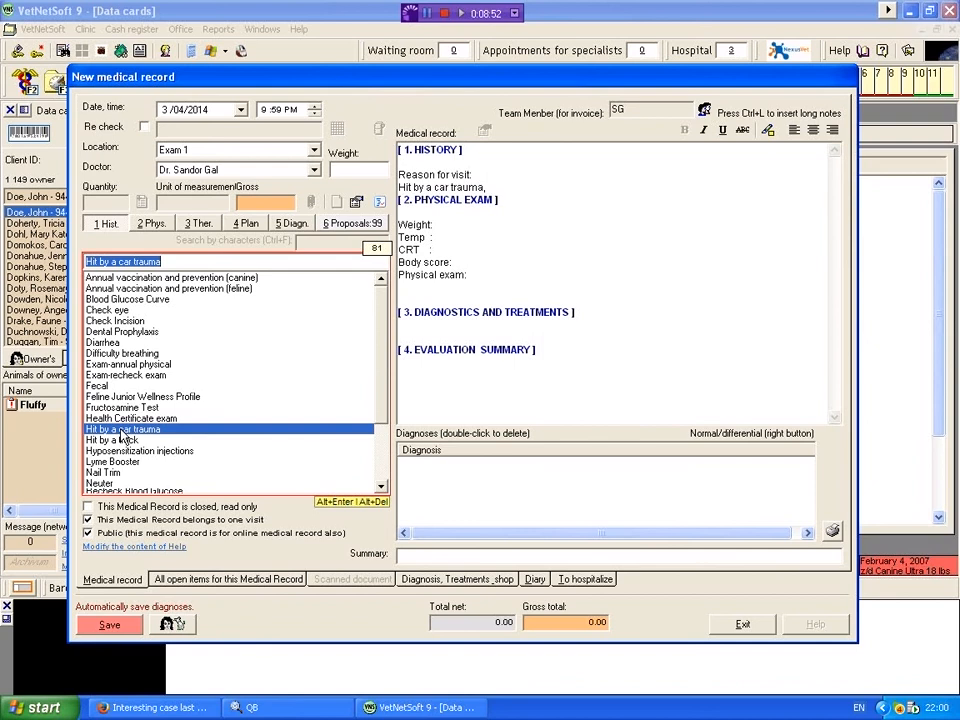
pyautogui.doubleClick(136, 354)
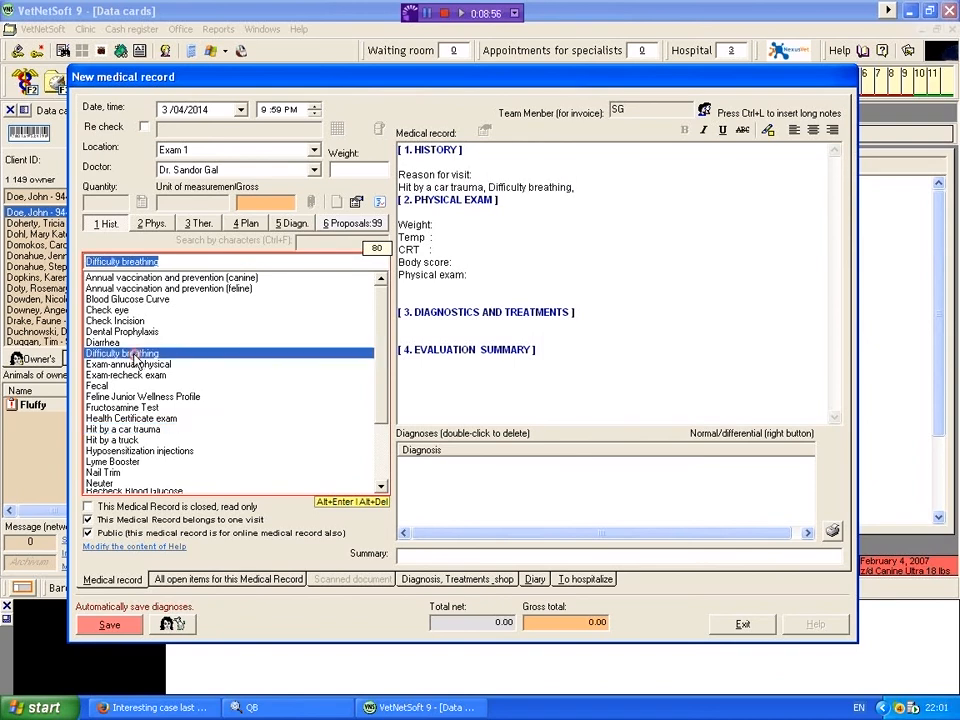
pyautogui.doubleClick(122, 311)
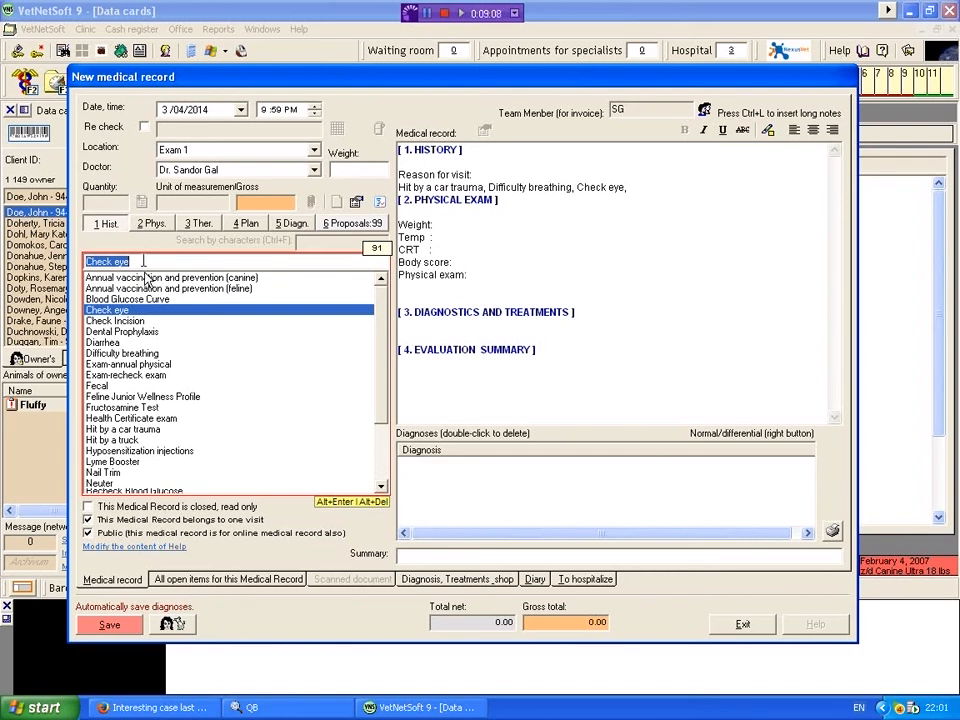
# Step: Append the free text "dog is unable to stand on rear legs" to the reason for visit, leaving a blank line before the physical exam
pyautogui.click(631, 188)
pyautogui.press('Return')
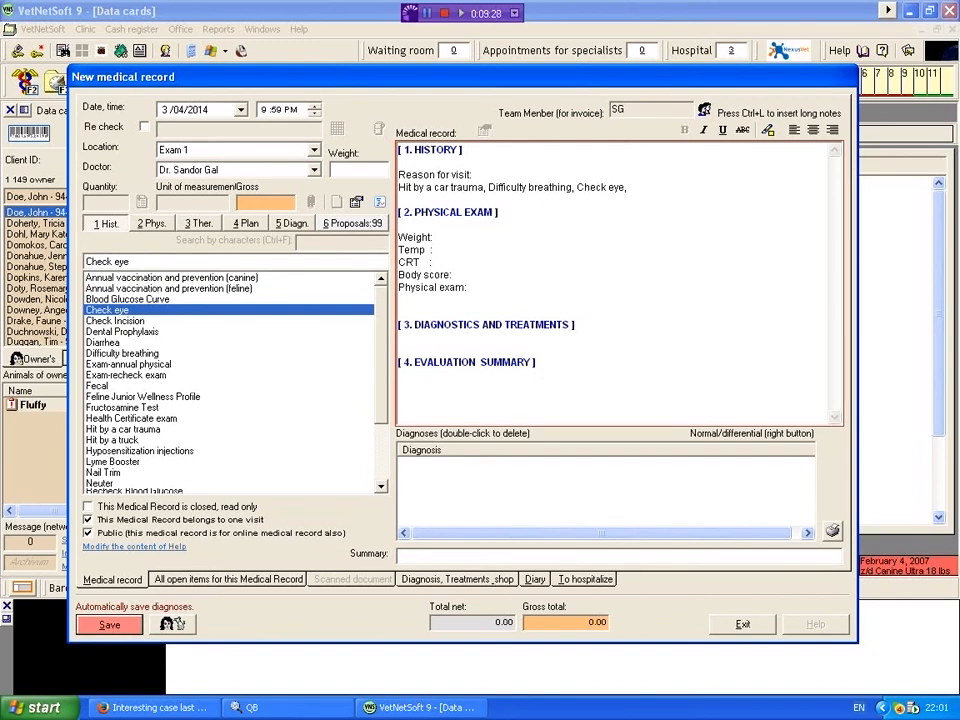
pyautogui.write('is unable t')
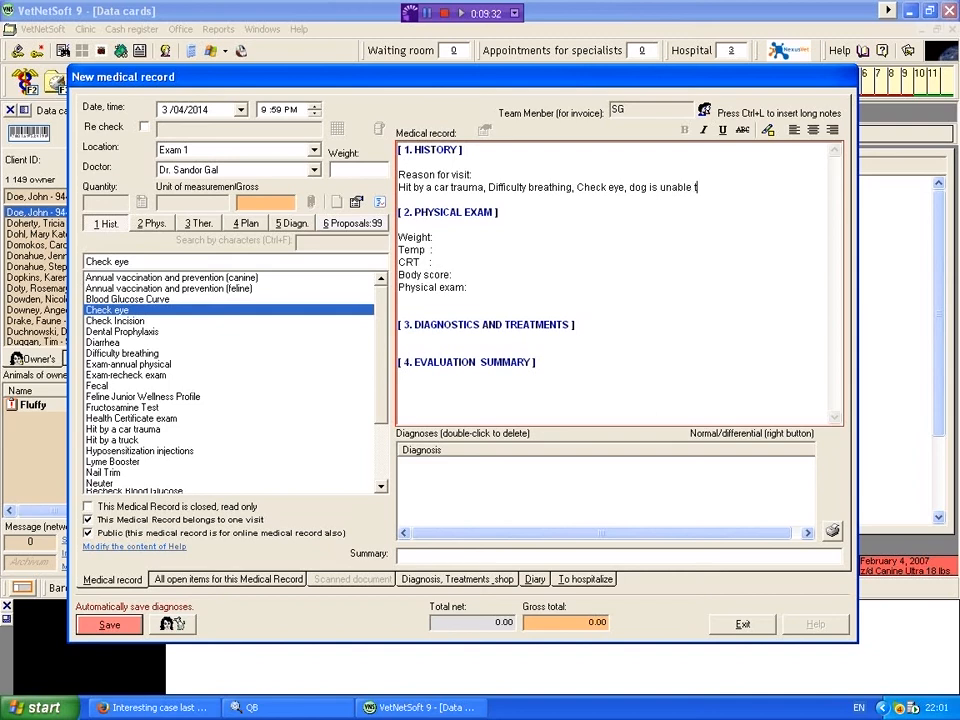
pyautogui.write('o stand on re')
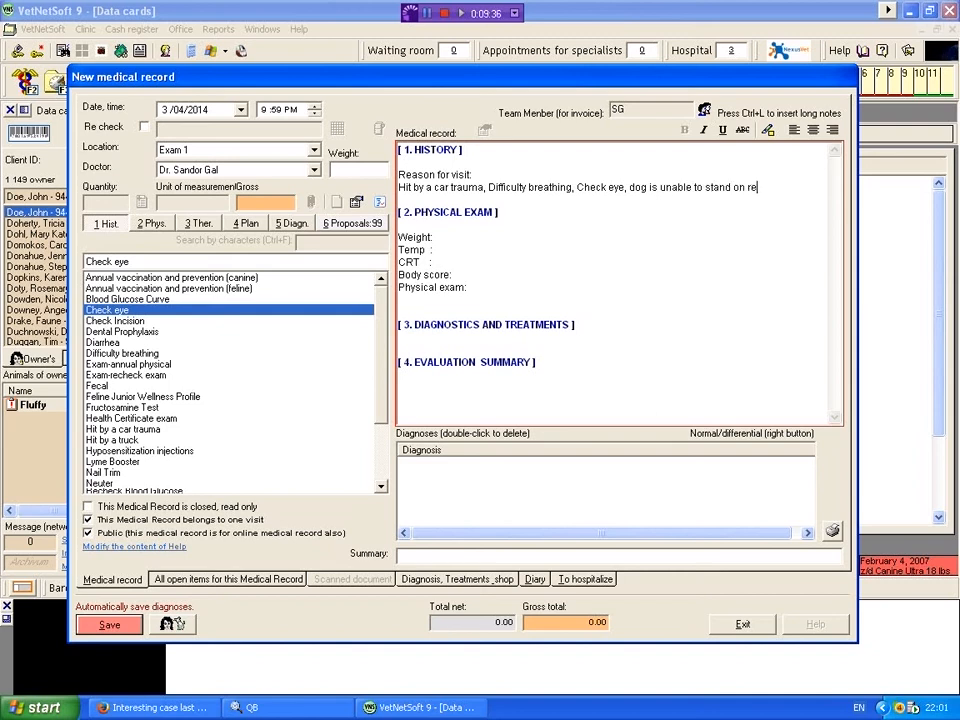
pyautogui.write('ar lets')
pyautogui.press('BackSpace')
pyautogui.press('BackSpace')
pyautogui.write('gs')
# Step: Fill in the physical exam values with weight 35, temperature 102 and CRT 2sec
pyautogui.click(458, 236)
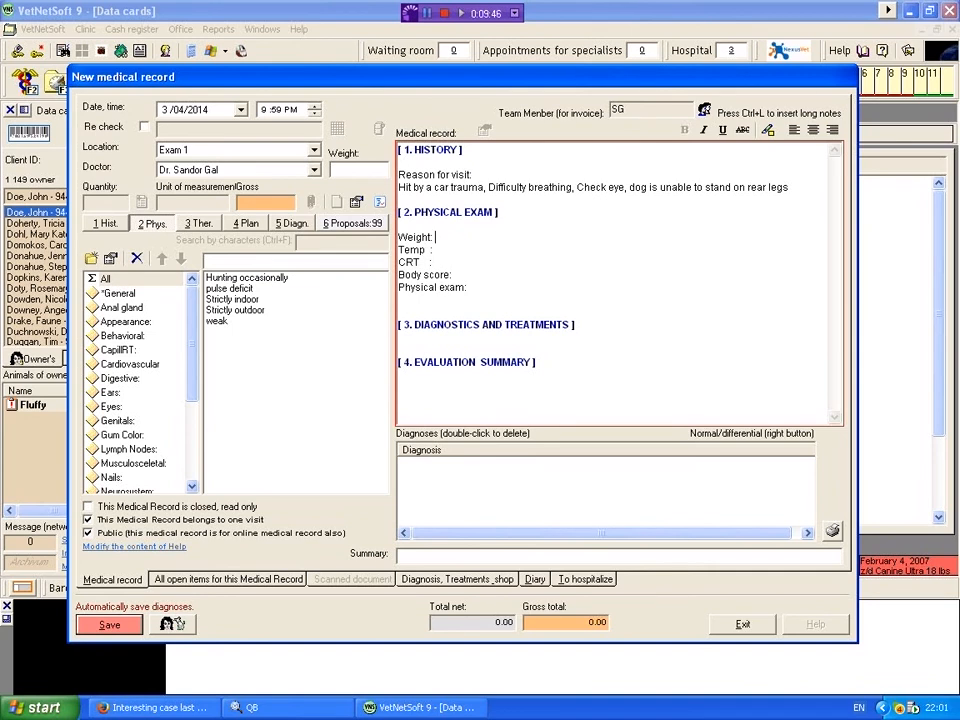
pyautogui.write('35')
pyautogui.click(478, 249)
pyautogui.write('102')
pyautogui.click(467, 262)
pyautogui.write('2sec')
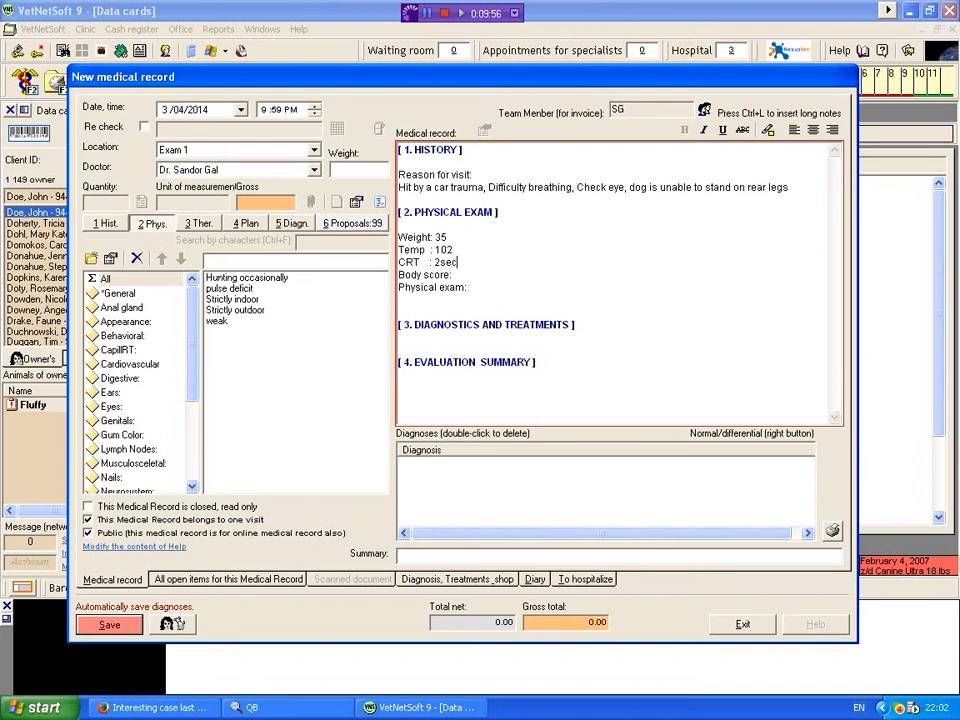
# Step: Add "fear biter" to the predefined General findings and insert it into the physical exam
pyautogui.click(485, 289)
pyautogui.click(119, 294)
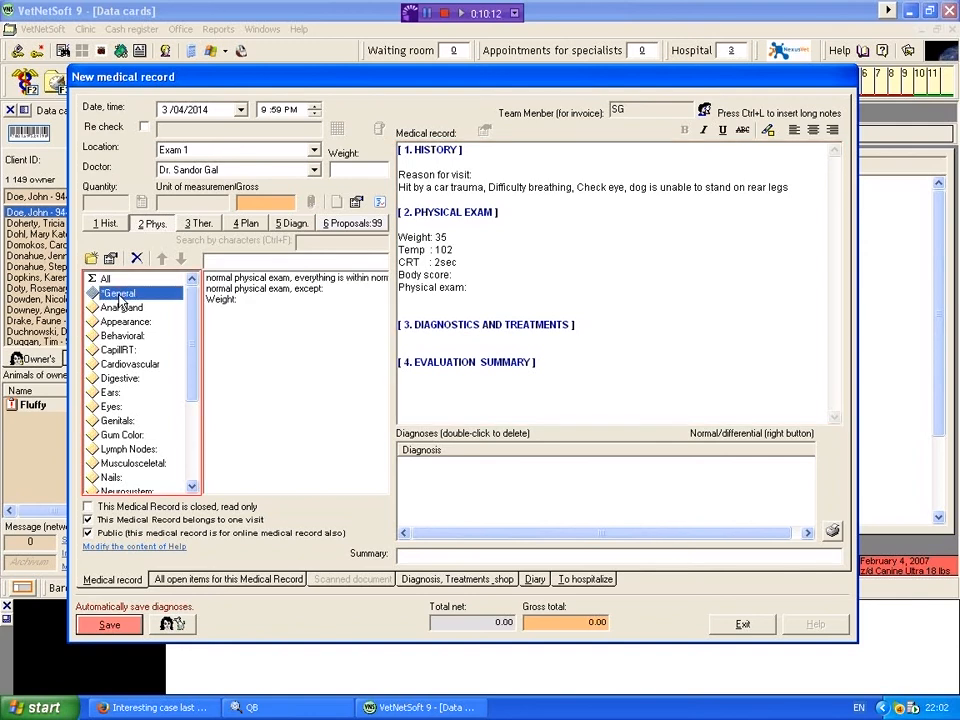
pyautogui.click(254, 263)
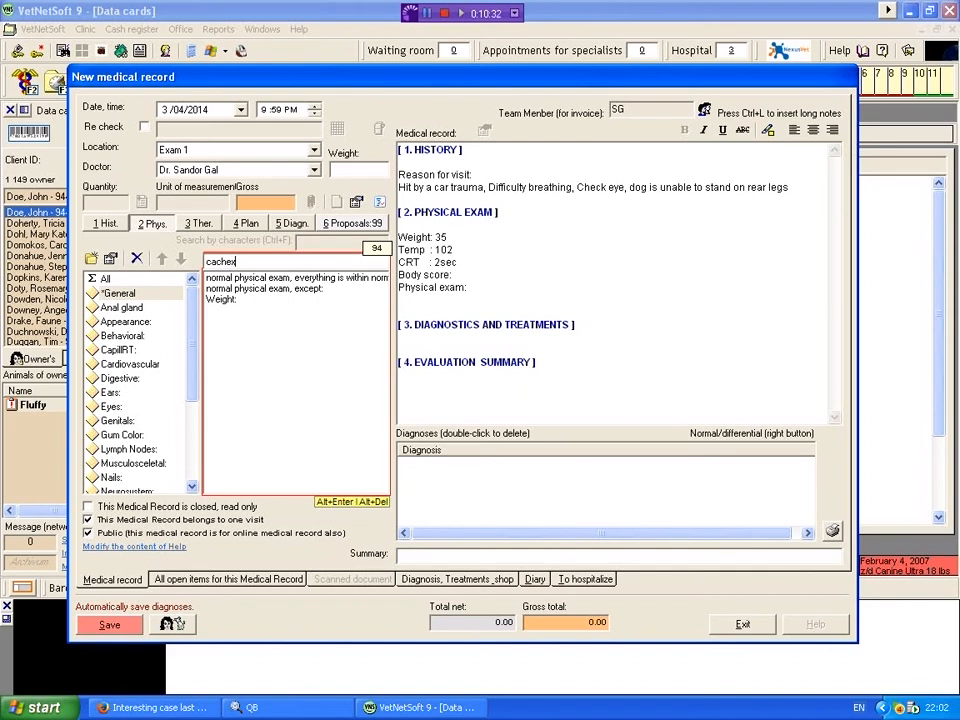
pyautogui.press('BackSpace')
pyautogui.press('BackSpace')
pyautogui.press('BackSpace')
pyautogui.press('BackSpace')
pyautogui.write('tea')
pyautogui.press('Return')
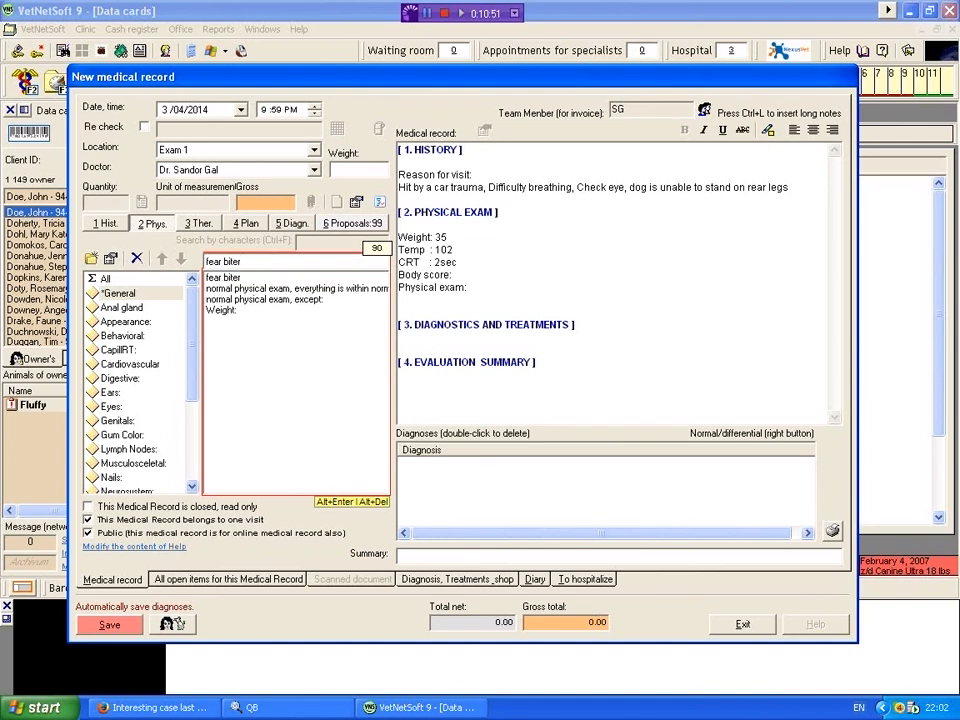
pyautogui.doubleClick(227, 280)
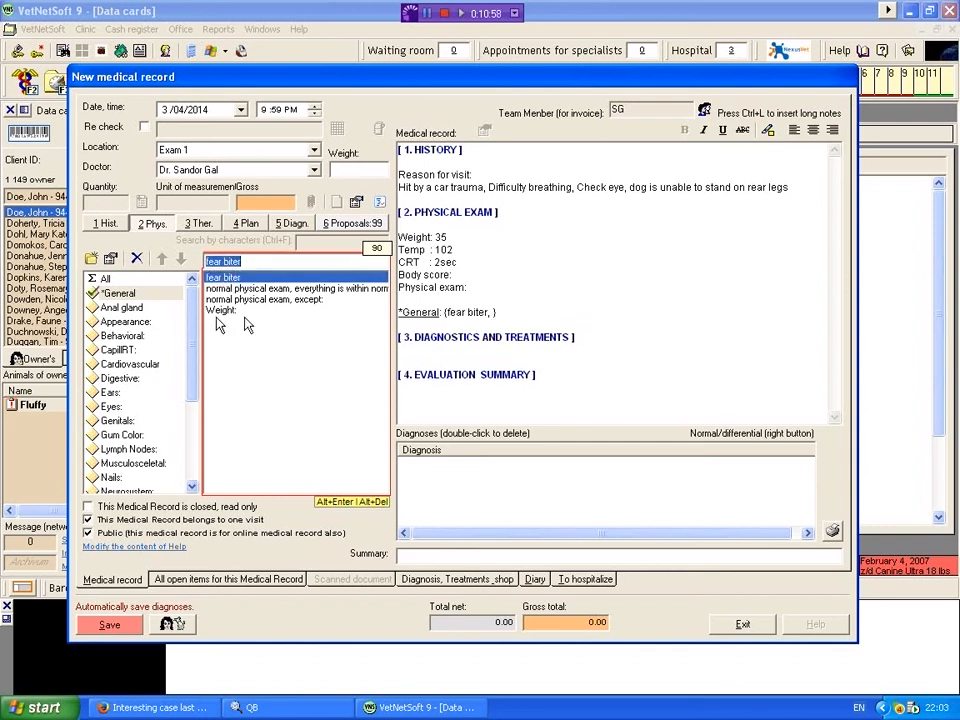
# Step: Record the Appearance findings "lethargic" and "aggressive" in the physical exam
pyautogui.click(122, 322)
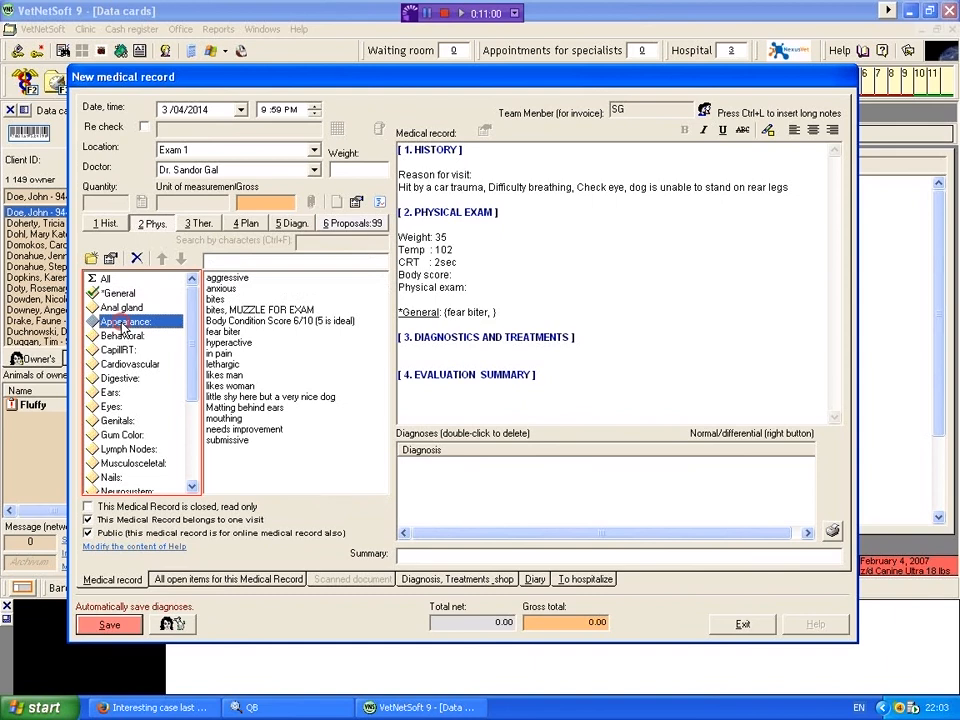
pyautogui.doubleClick(224, 364)
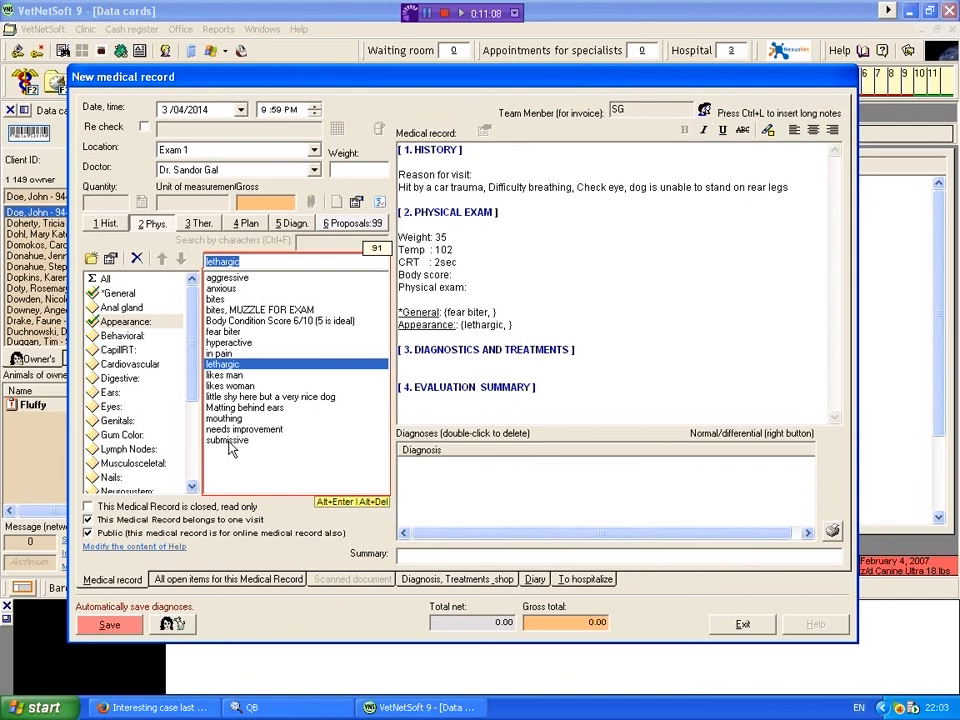
pyautogui.click(227, 280)
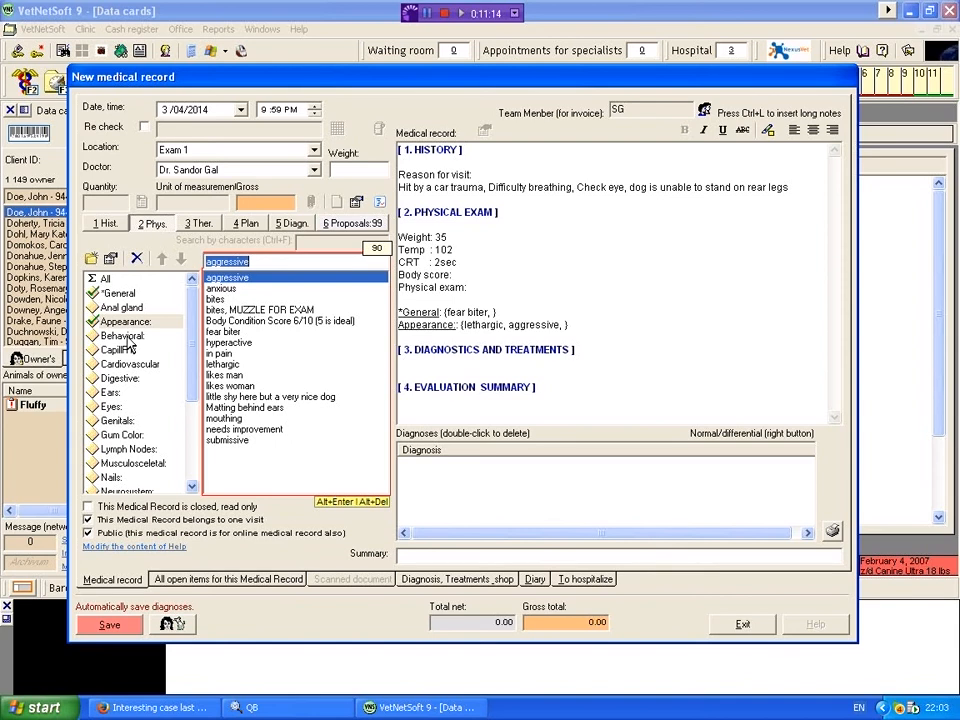
# Step: Record the Cardiovascular findings "pulse-weak" and "cardiac murmur-Grade 1/6" in the physical exam
pyautogui.click(124, 336)
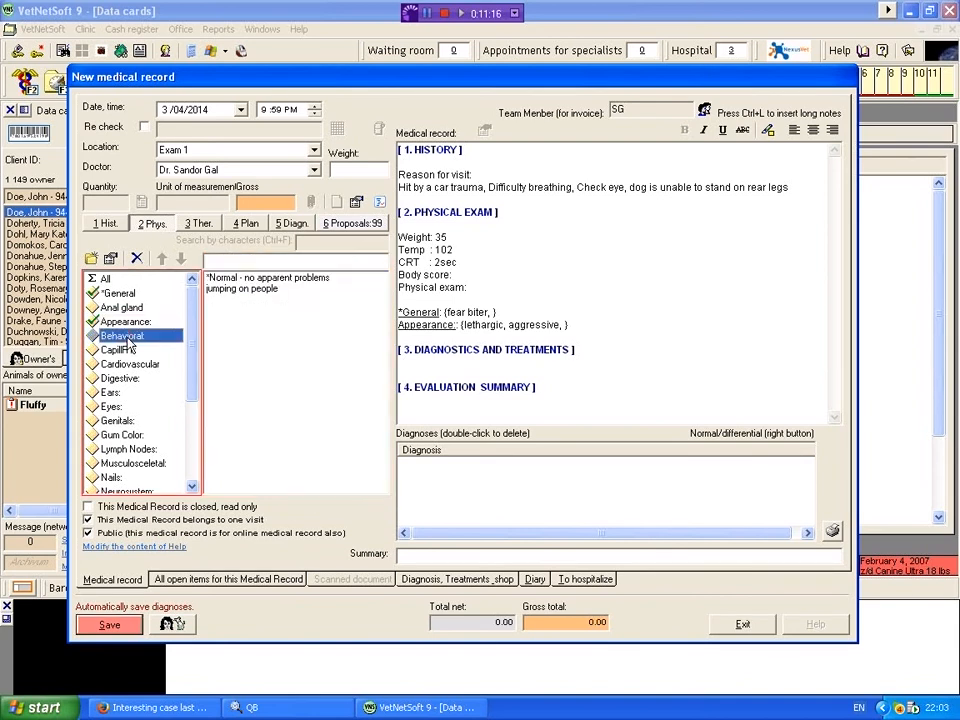
pyautogui.click(118, 350)
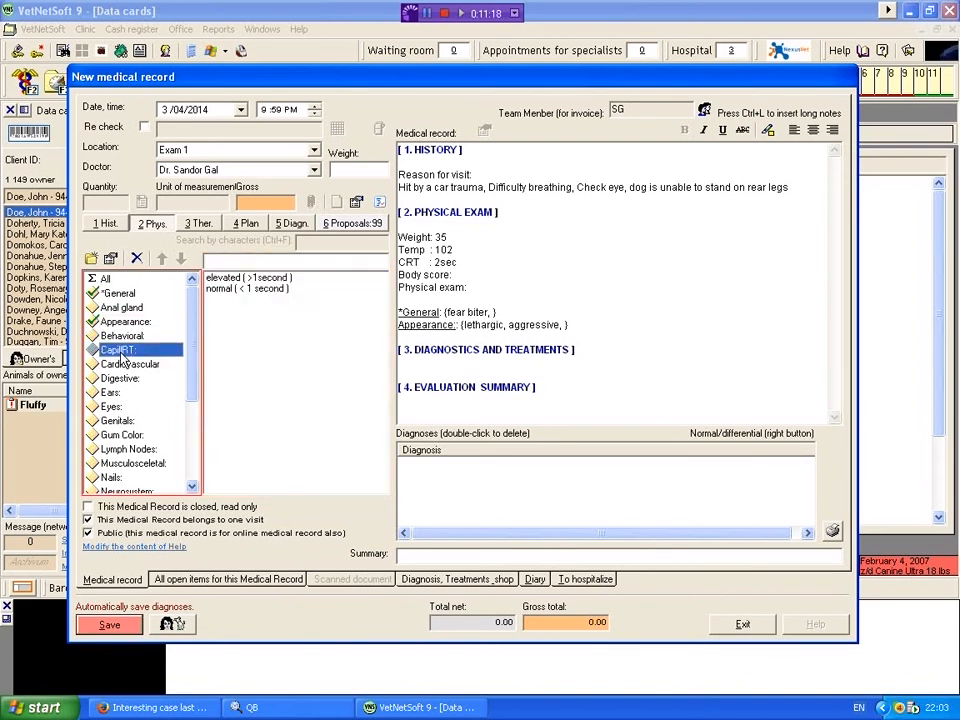
pyautogui.click(127, 365)
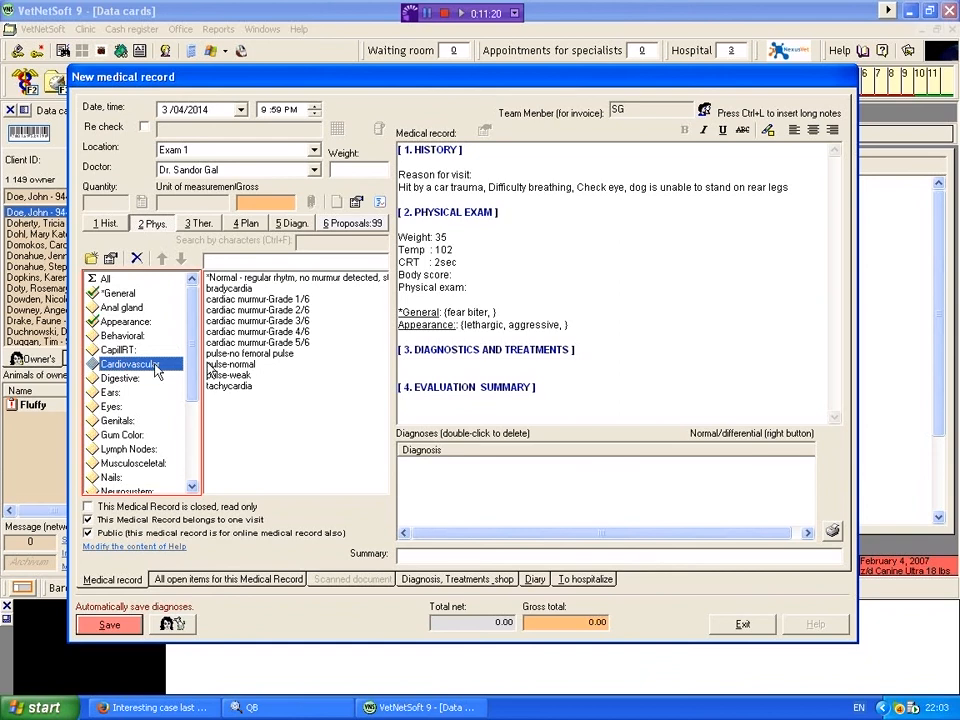
pyautogui.doubleClick(232, 376)
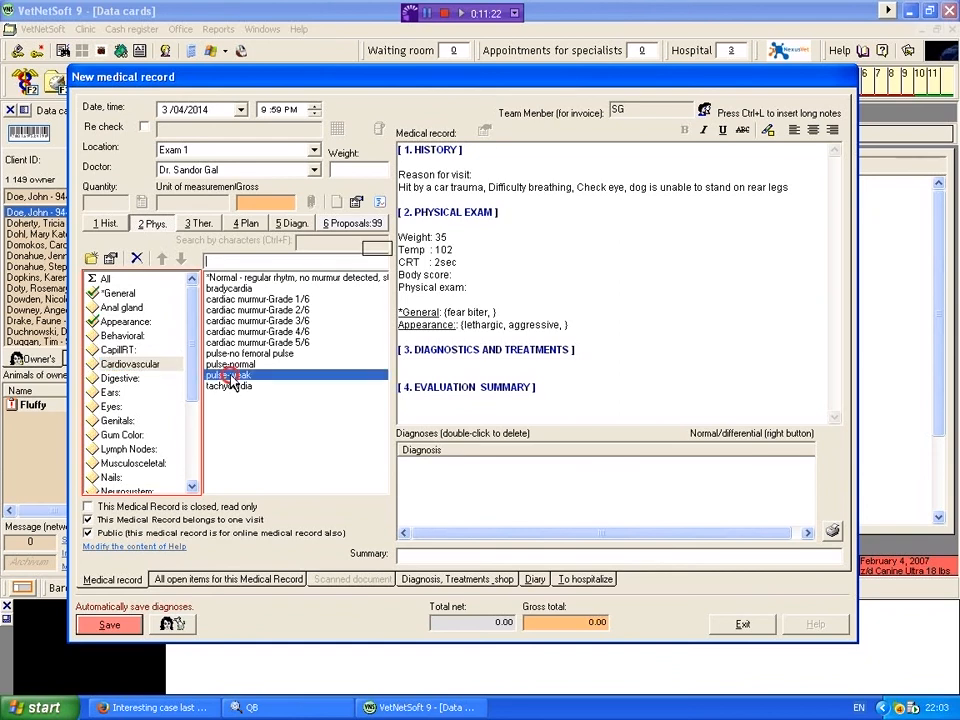
pyautogui.doubleClick(266, 300)
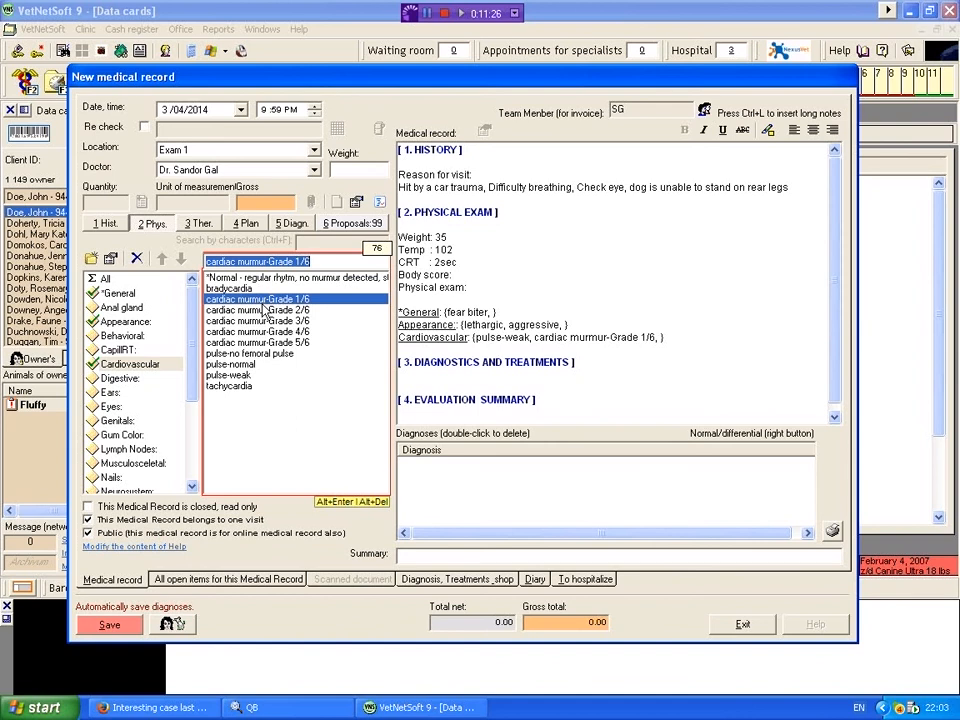
# Step: Record the Digestive findings "loose, mucoid stools" and "painful abdomen" in the physical exam
pyautogui.click(118, 379)
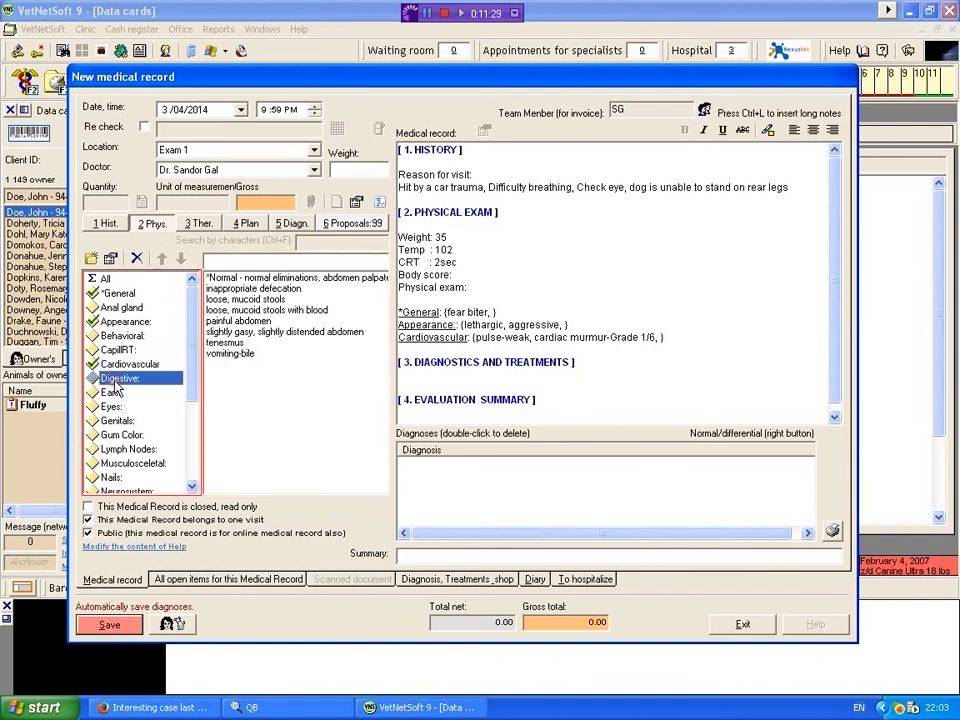
pyautogui.click(248, 300)
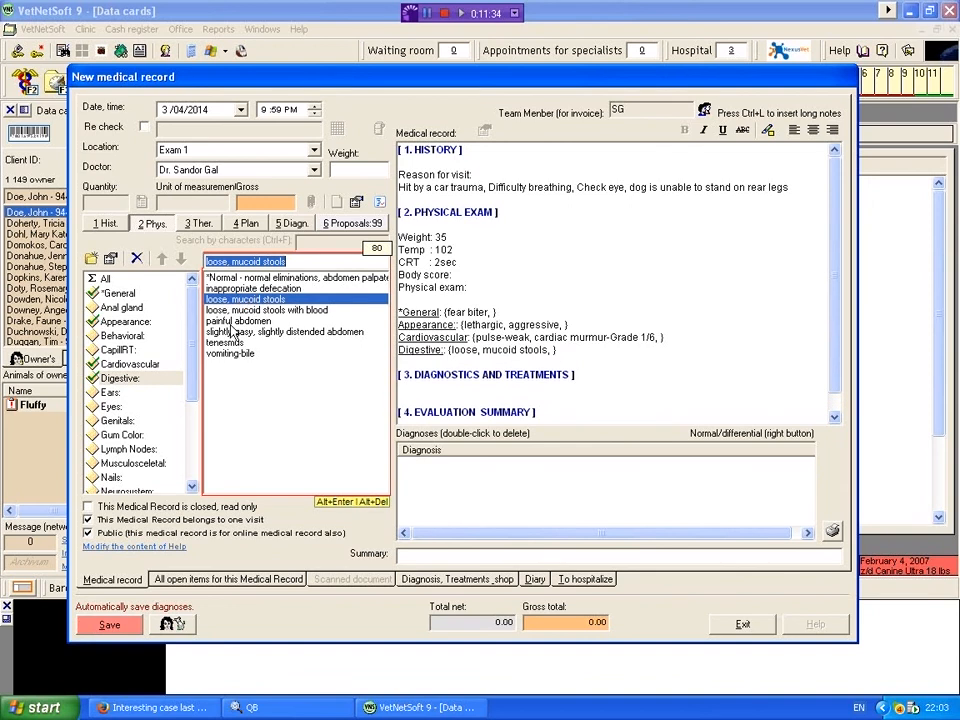
pyautogui.click(233, 321)
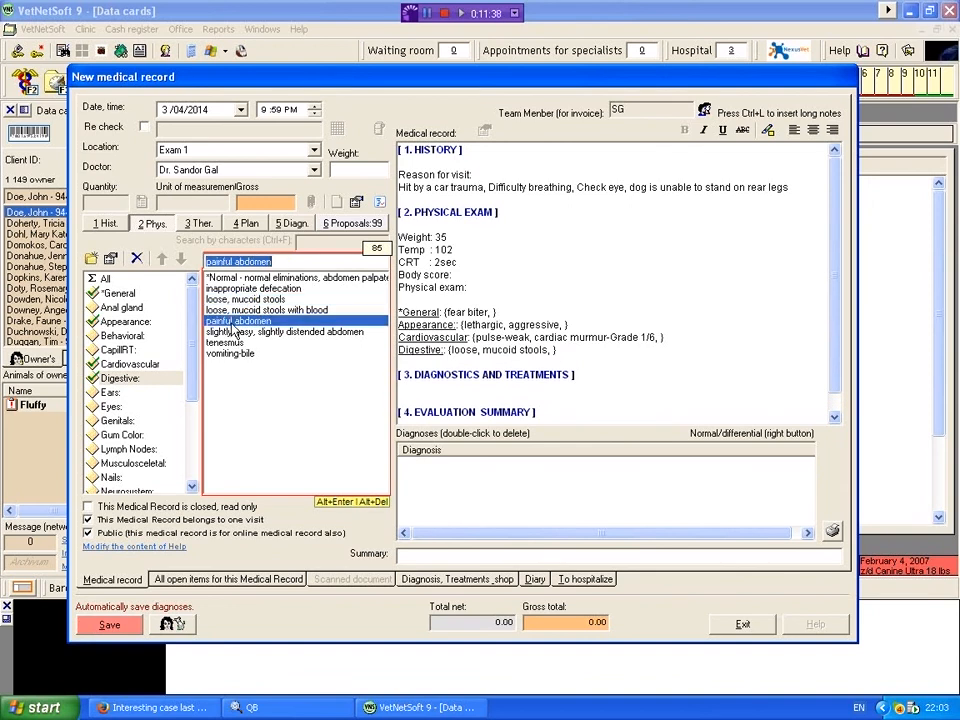
pyautogui.doubleClick(232, 323)
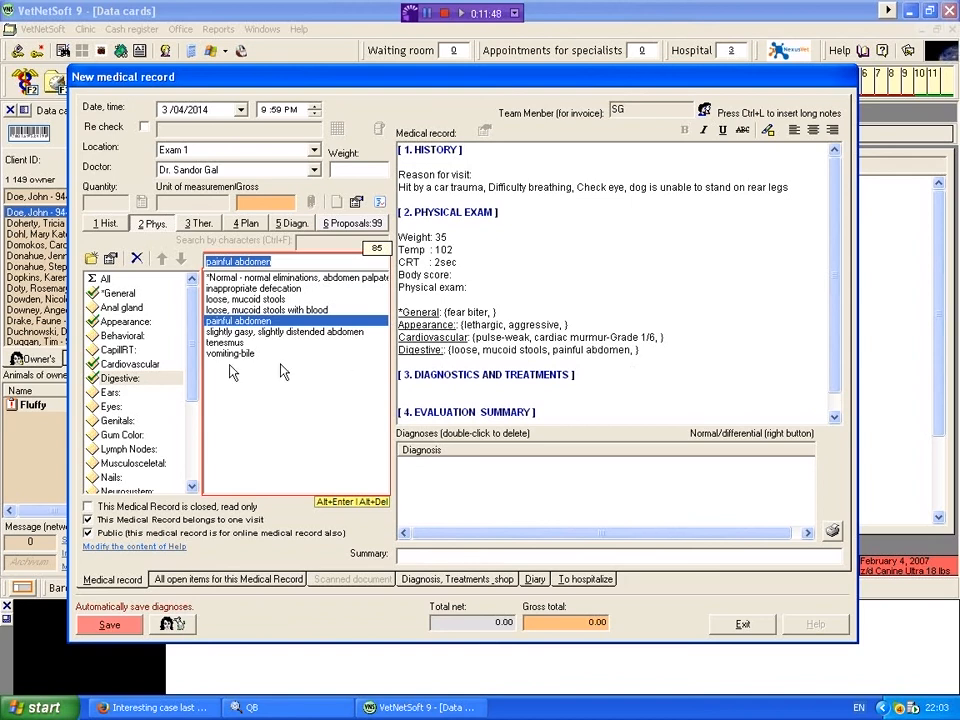
# Step: Record the Ears findings "*LEFT EAR", "little dirty, needs to be cleaned", "inflammed", "excessive hair", "painful", "pruritic" and "red" in the physical exam
pyautogui.moveTo(197, 372); pyautogui.dragTo(197, 400)
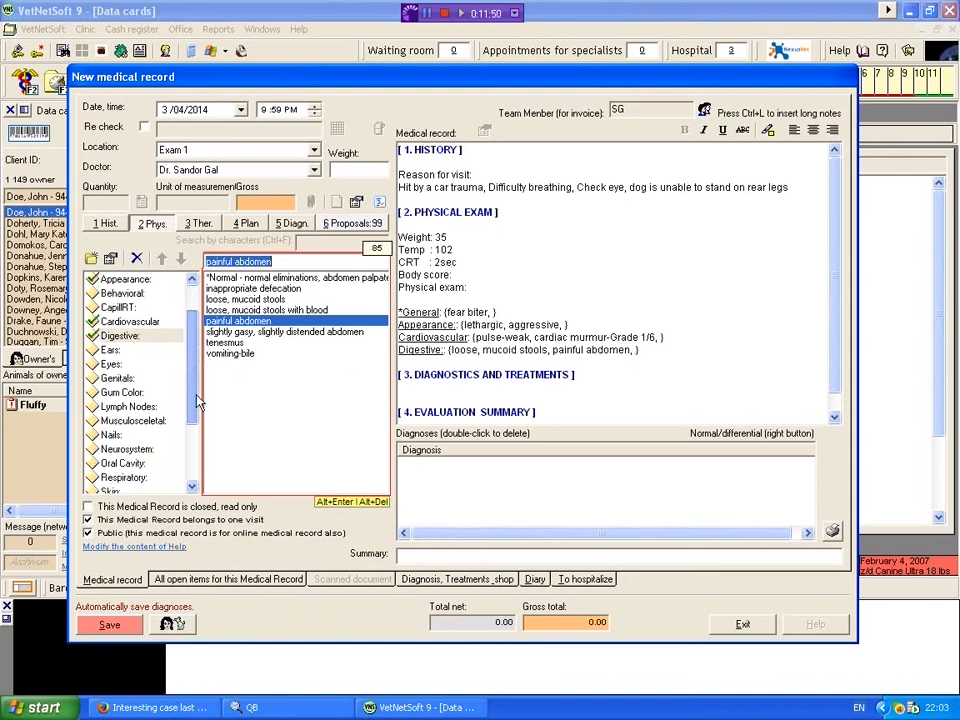
pyautogui.click(112, 351)
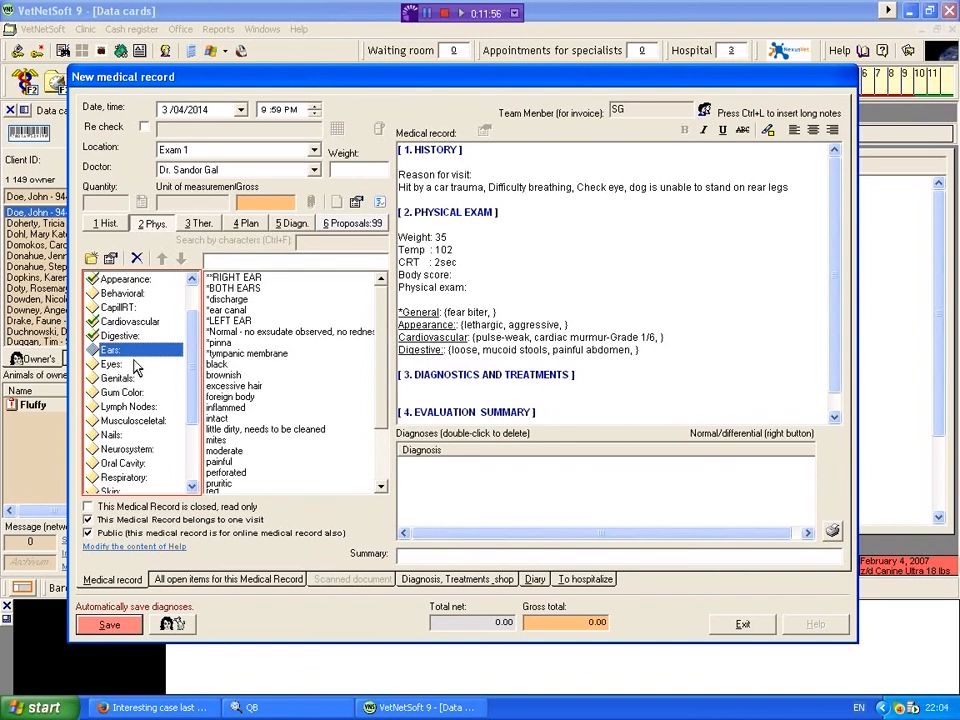
pyautogui.doubleClick(240, 321)
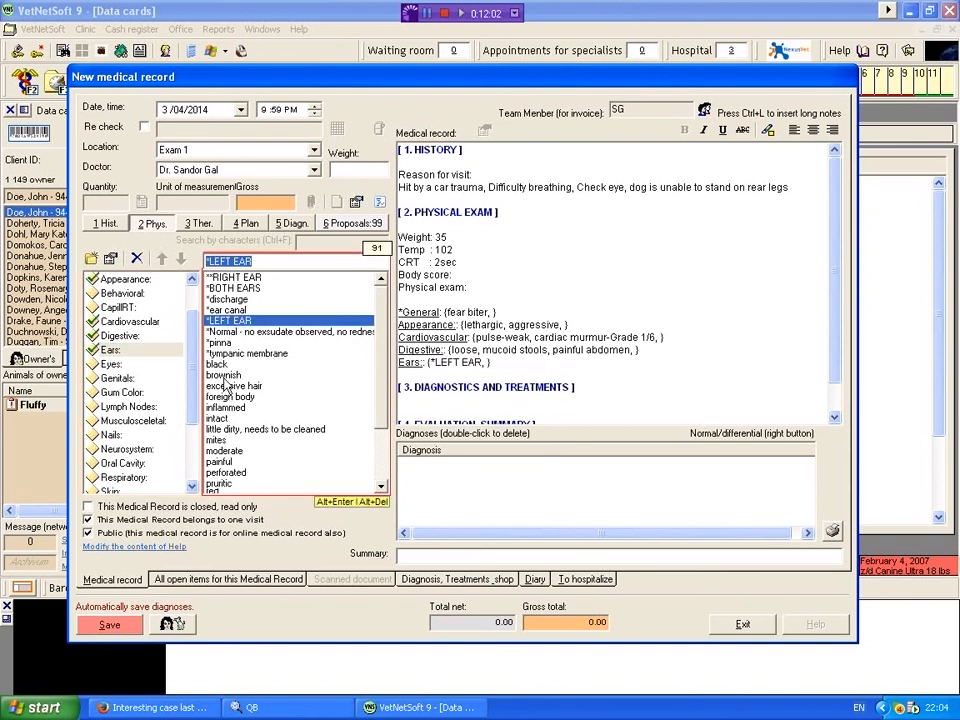
pyautogui.doubleClick(227, 432)
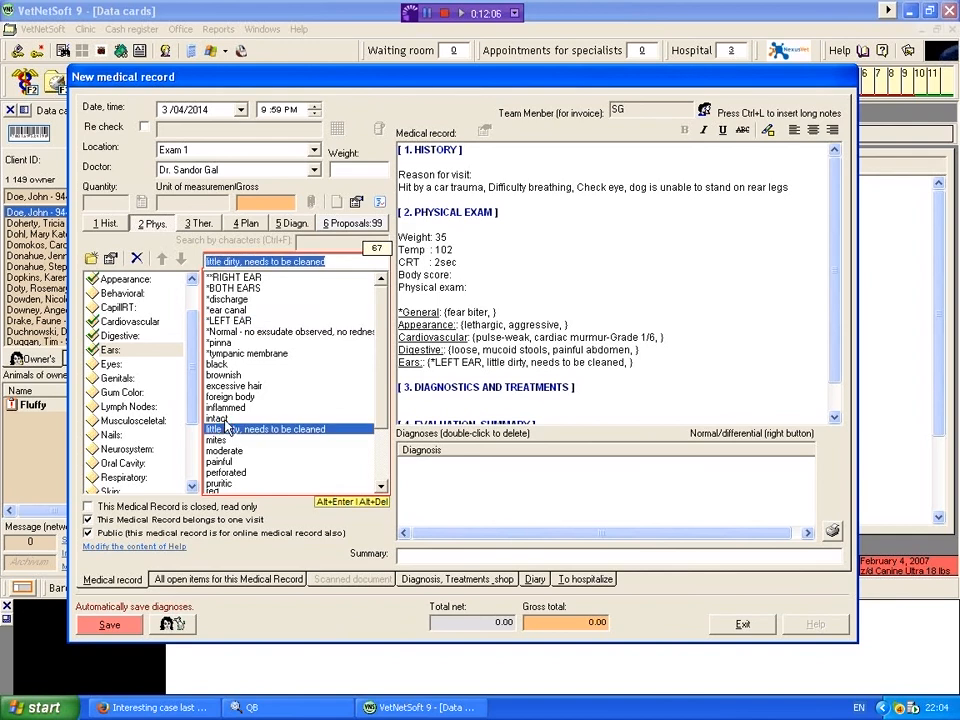
pyautogui.doubleClick(228, 409)
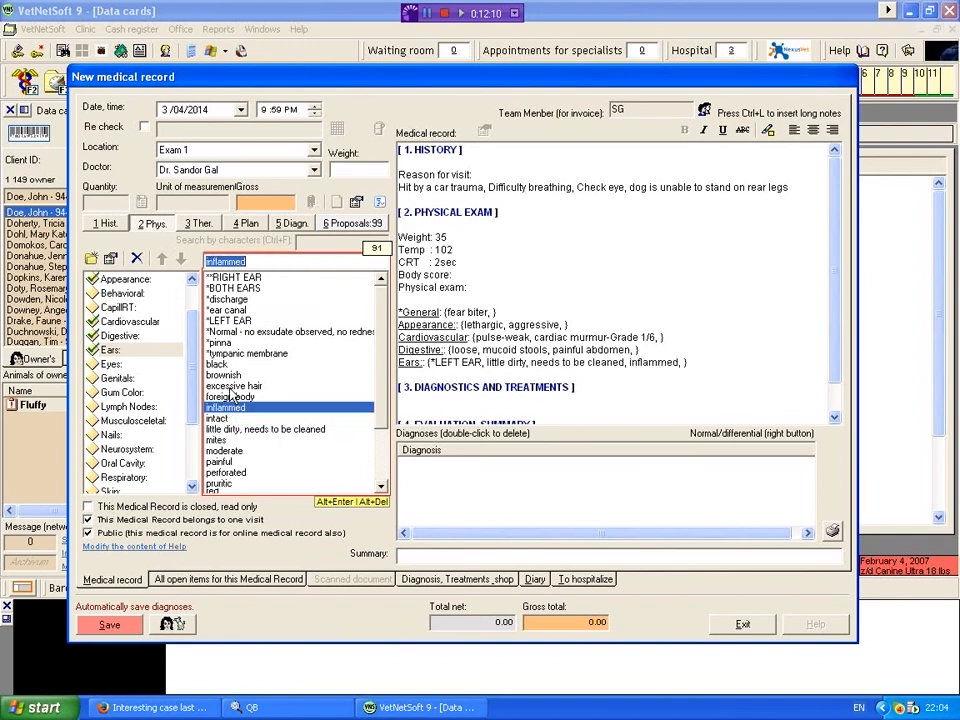
pyautogui.doubleClick(230, 389)
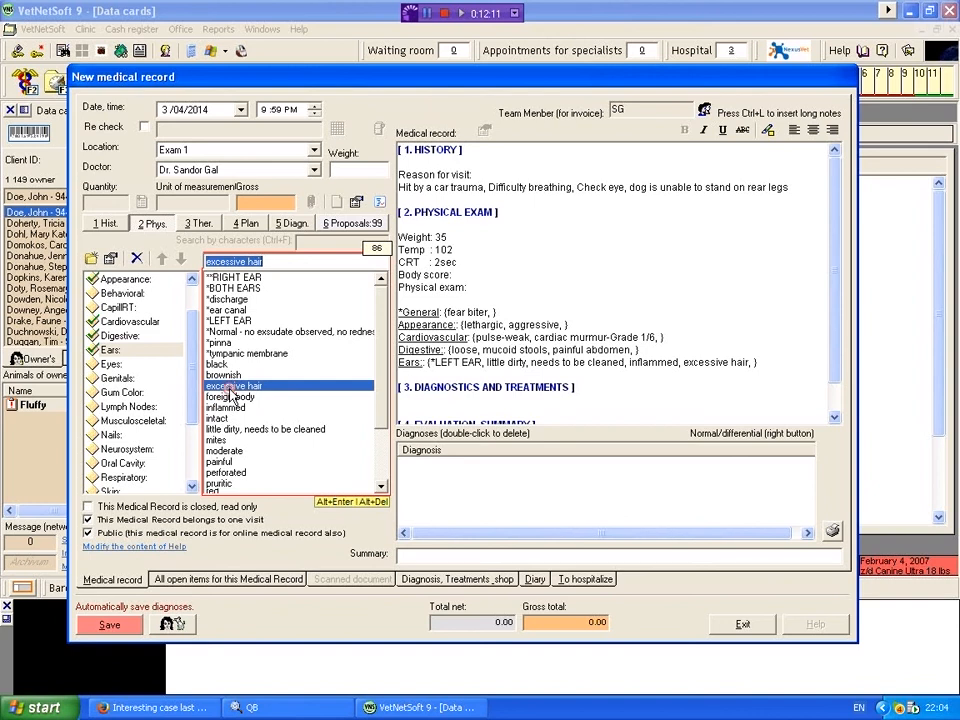
pyautogui.doubleClick(224, 461)
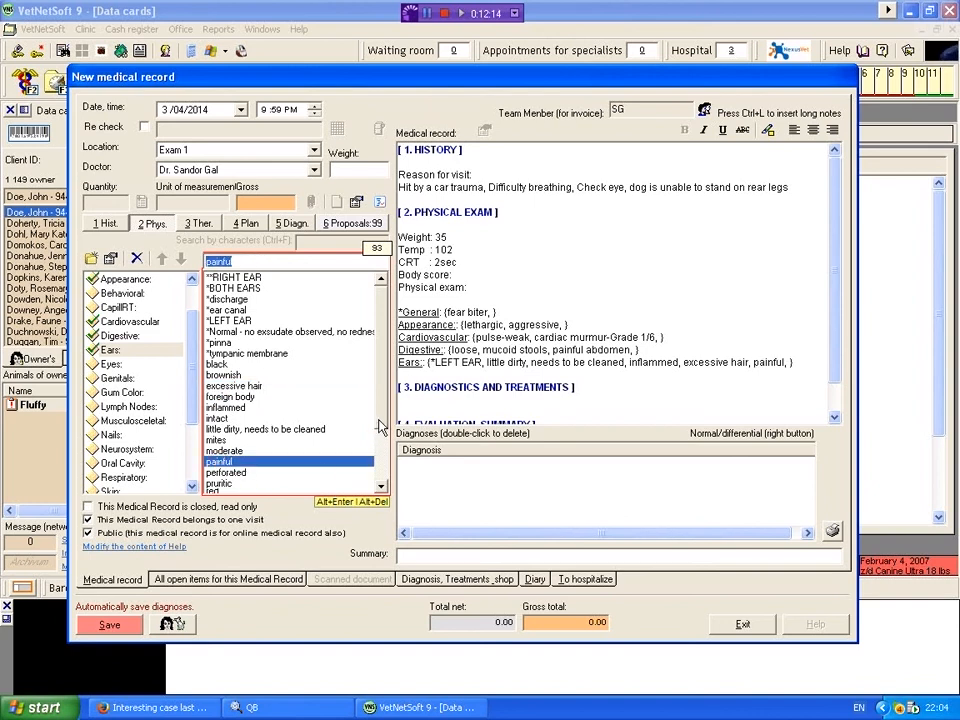
pyautogui.moveTo(381, 418); pyautogui.dragTo(381, 439)
pyautogui.doubleClick(219, 451)
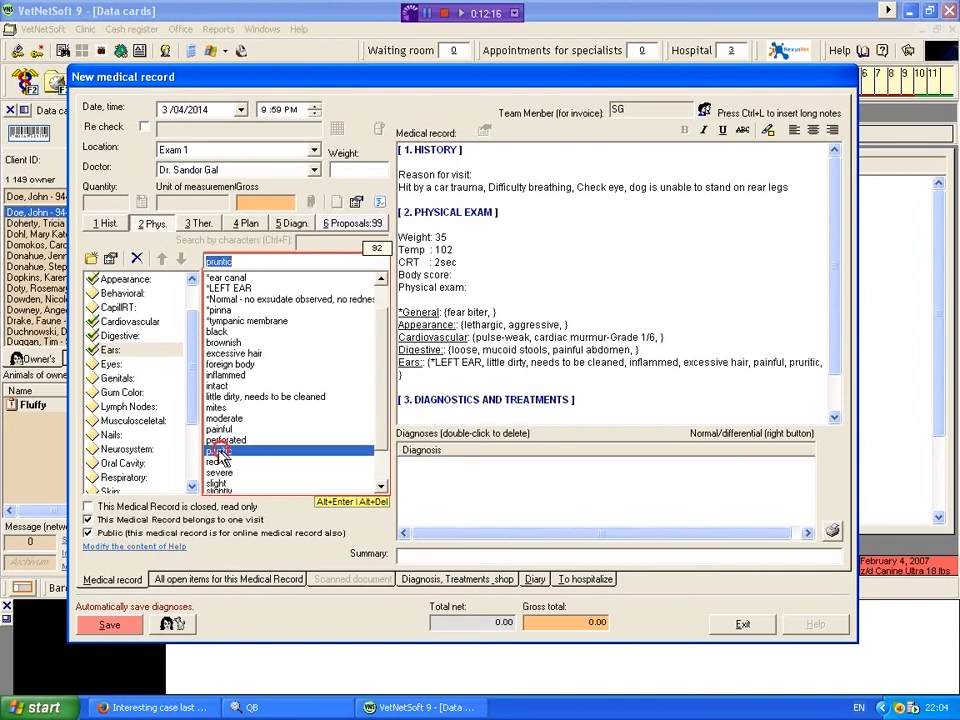
pyautogui.doubleClick(213, 461)
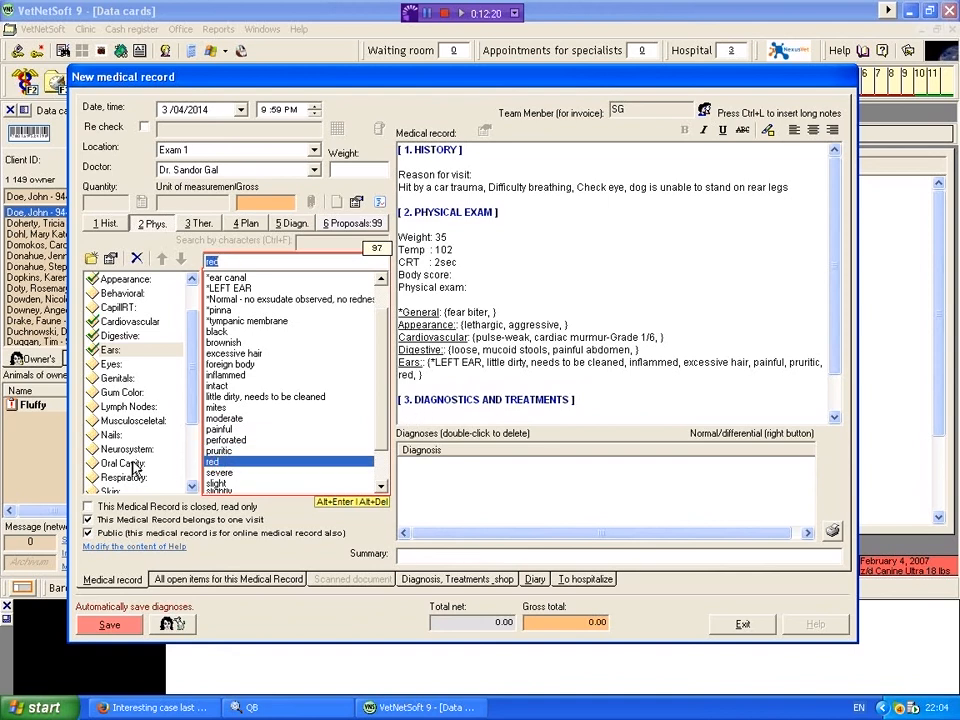
# Step: Record the Respiratory finding "dyspnea" in the physical exam
pyautogui.moveTo(192, 419); pyautogui.dragTo(193, 445)
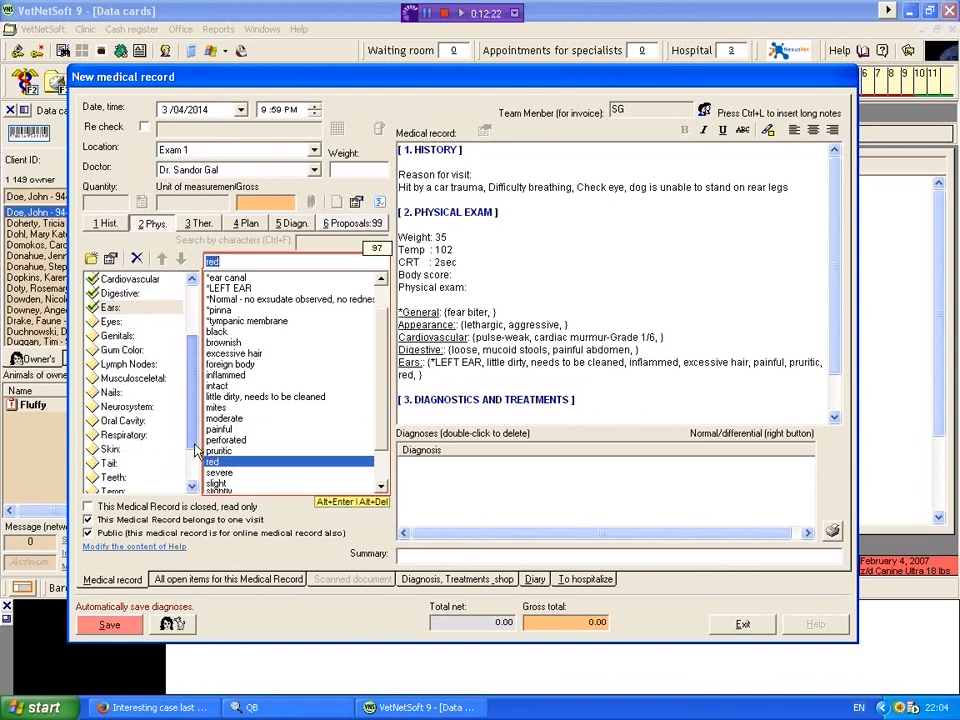
pyautogui.click(122, 437)
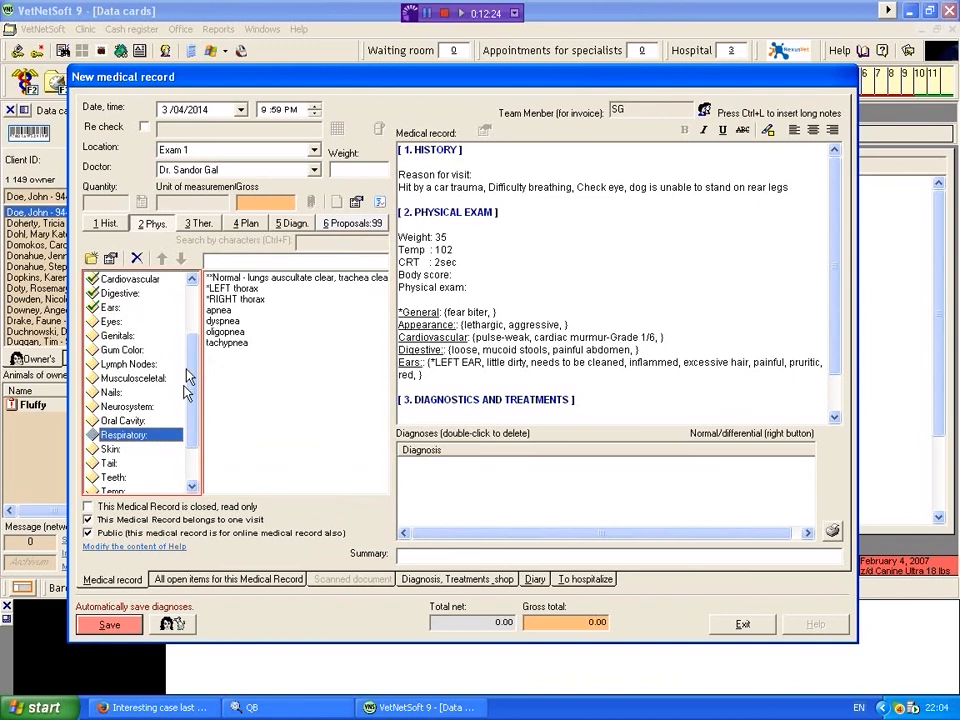
pyautogui.doubleClick(221, 321)
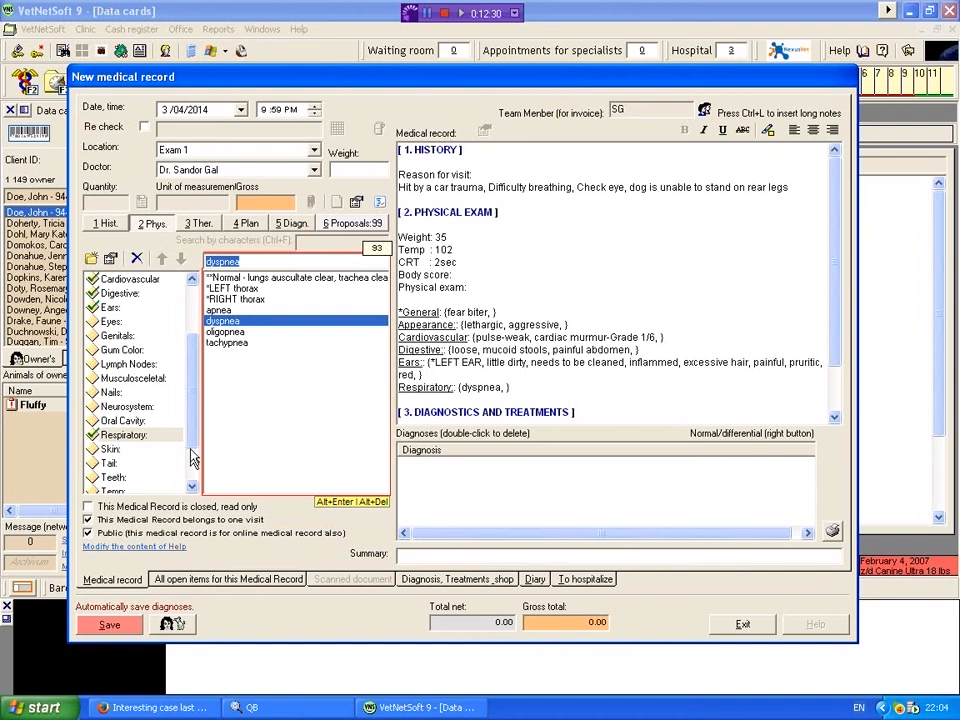
# Step: Record the Skin findings "decubitus skin lesions", "draining wound" and "Demodex mange-like skin lesions" in the physical exam
pyautogui.click(112, 449)
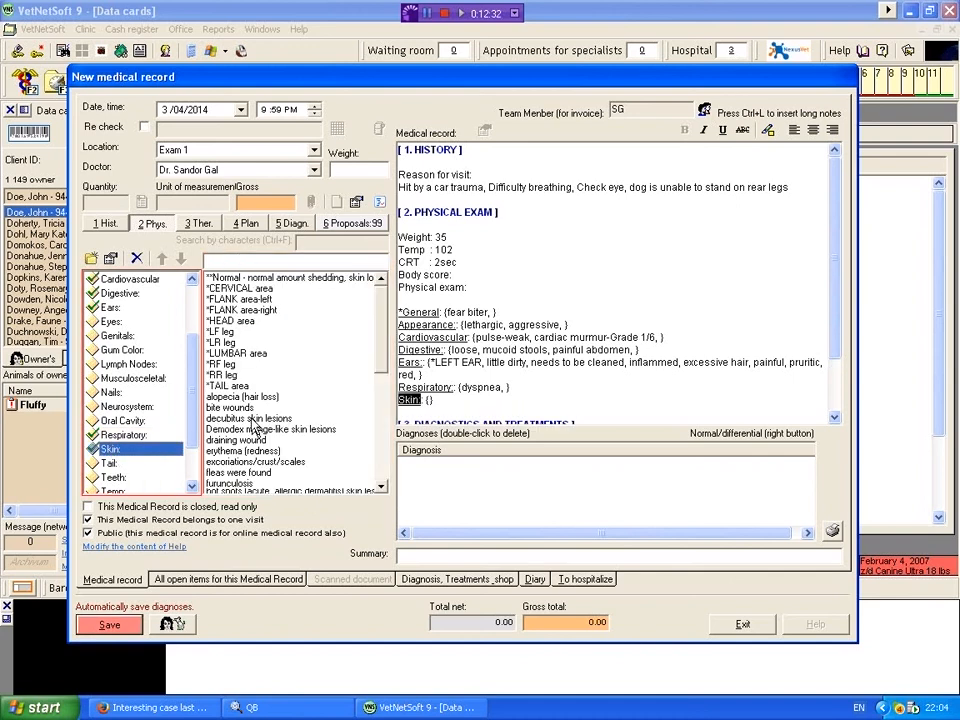
pyautogui.doubleClick(228, 418)
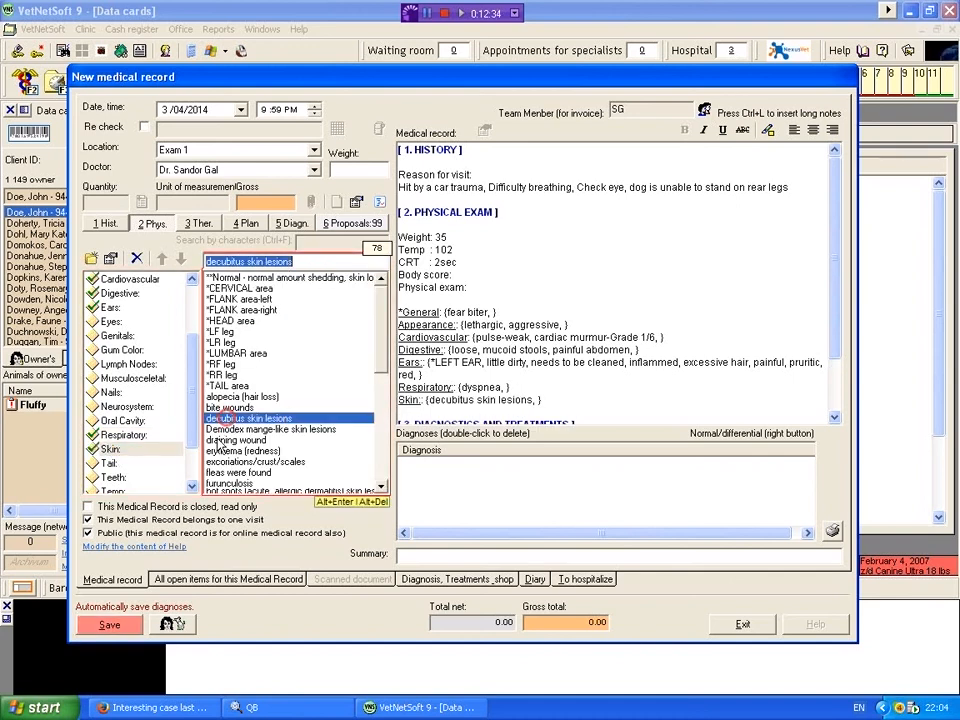
pyautogui.doubleClick(226, 440)
pyautogui.click(218, 429)
pyautogui.doubleClick(218, 429)
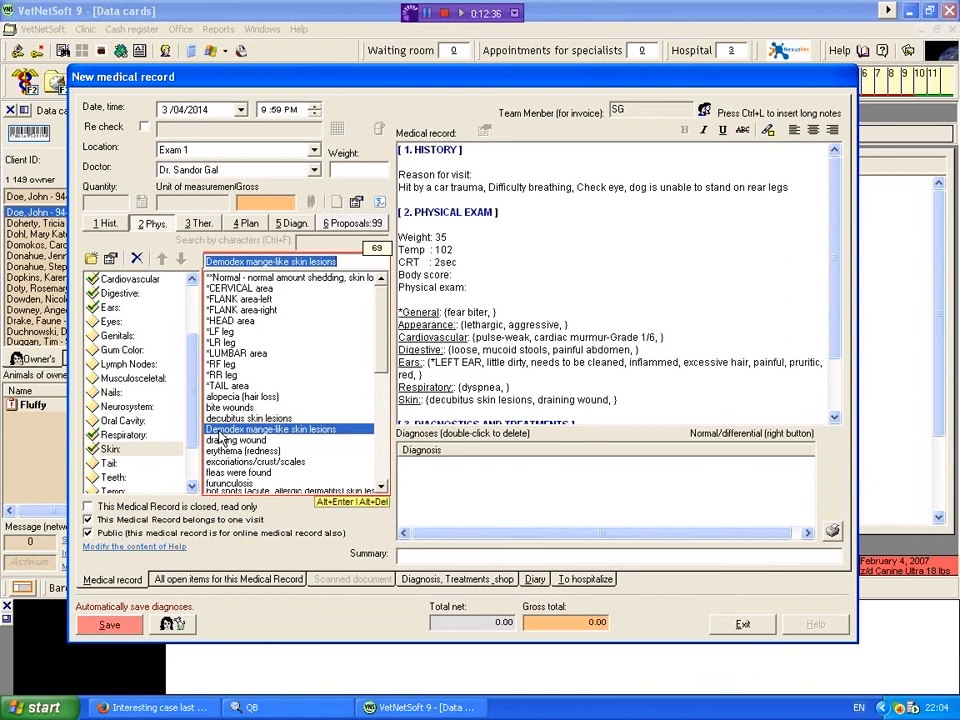
# Step: Search the therapy items for "exam" and add "Exam - Emergency / After Hours" on a new line under Diagnostics and Treatments
pyautogui.moveTo(834, 352); pyautogui.dragTo(831, 375)
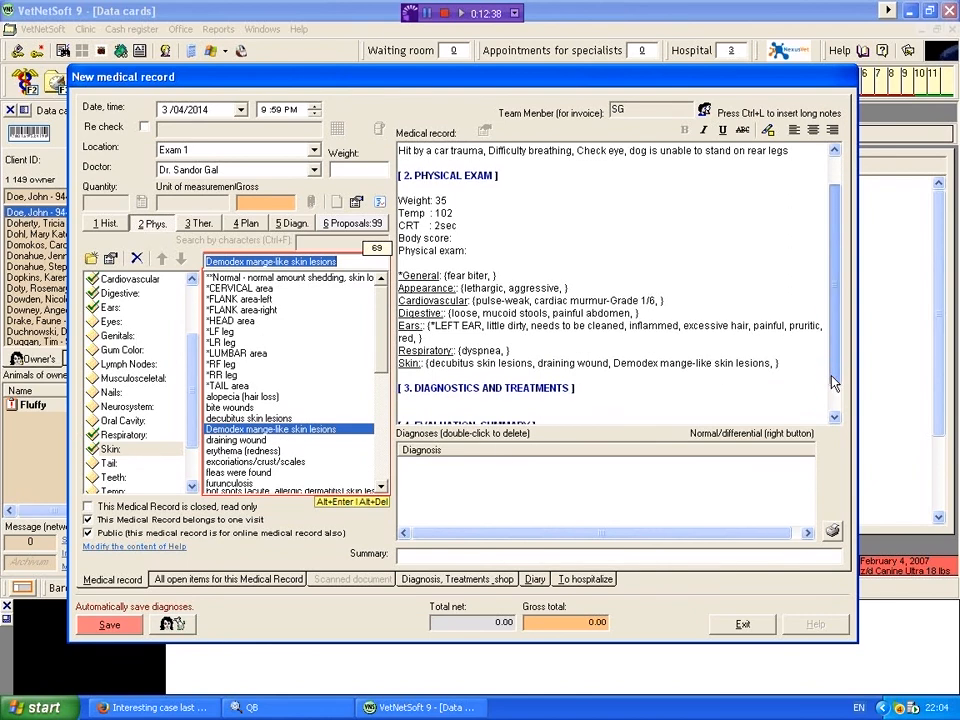
pyautogui.click(565, 347)
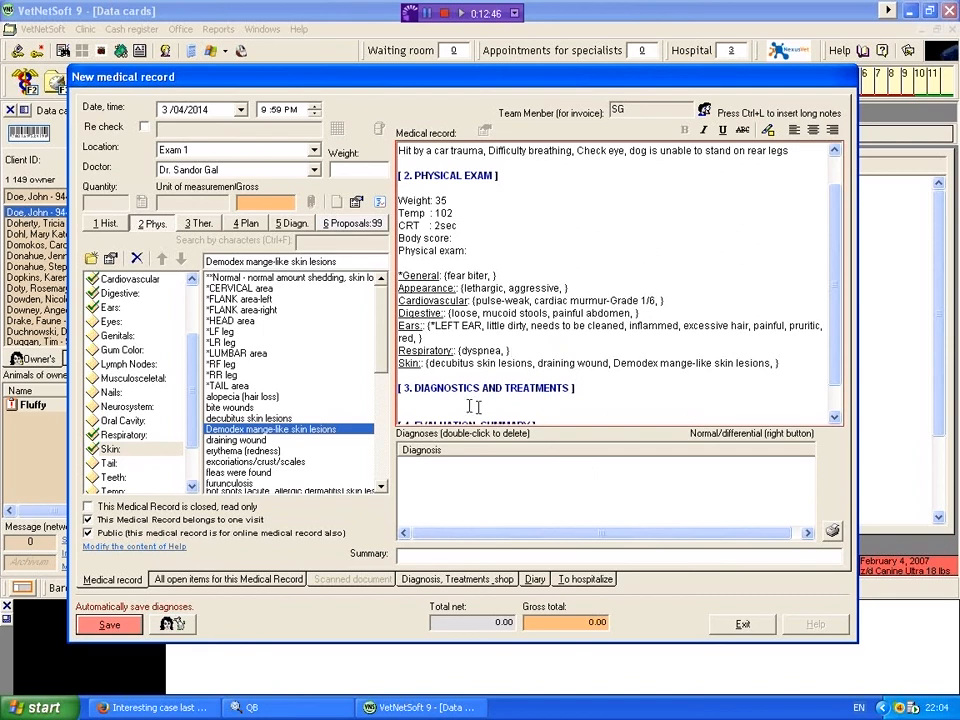
pyautogui.scroll(-2, 445, 375)
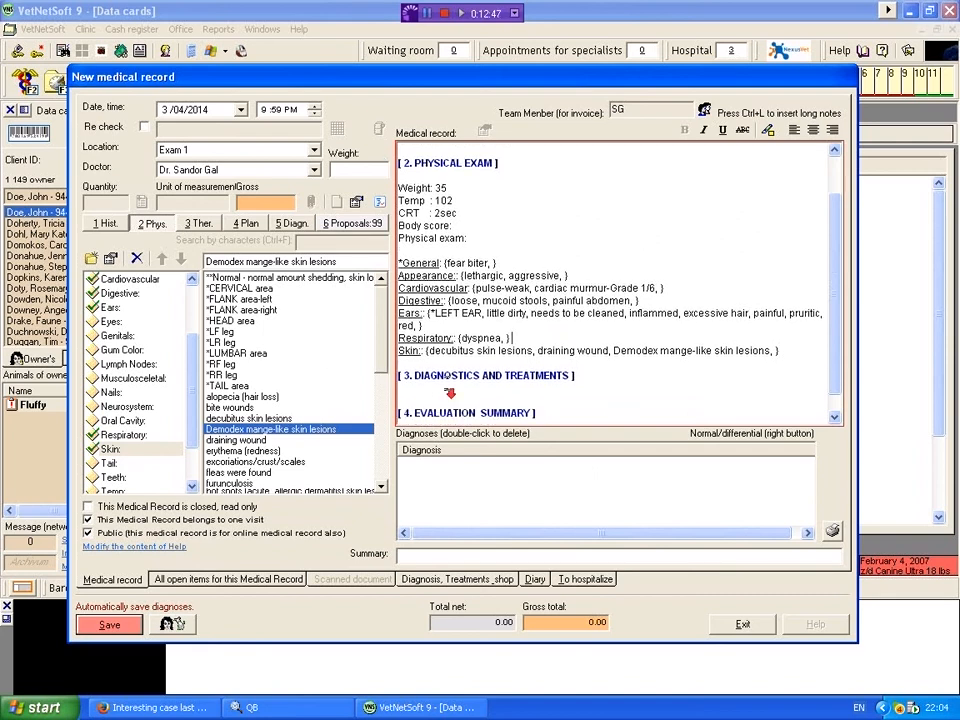
pyautogui.click(407, 368)
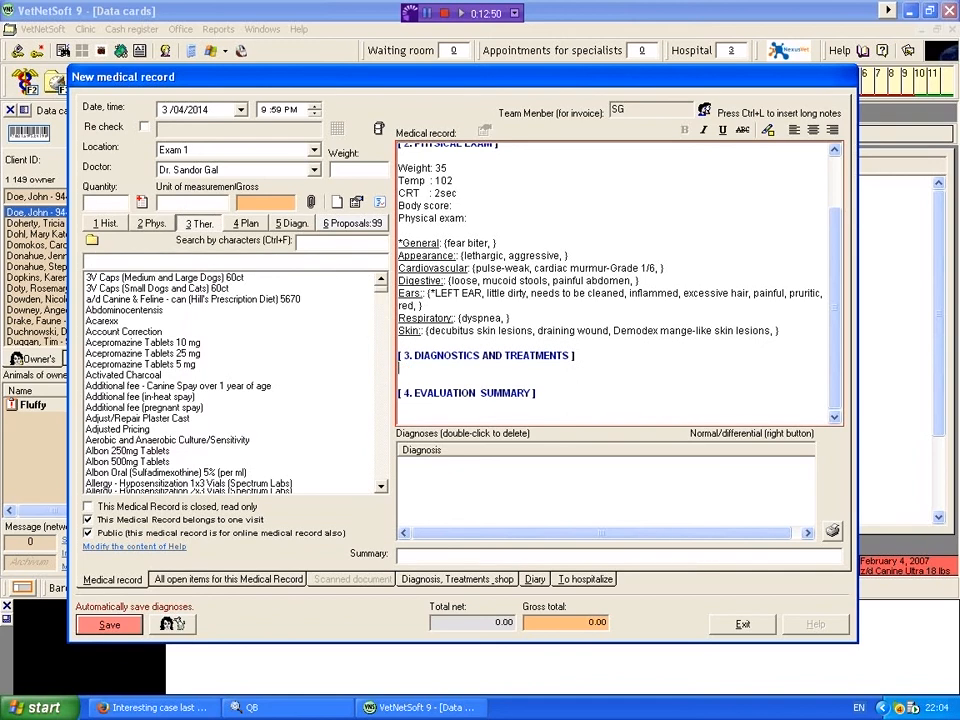
pyautogui.press('Return')
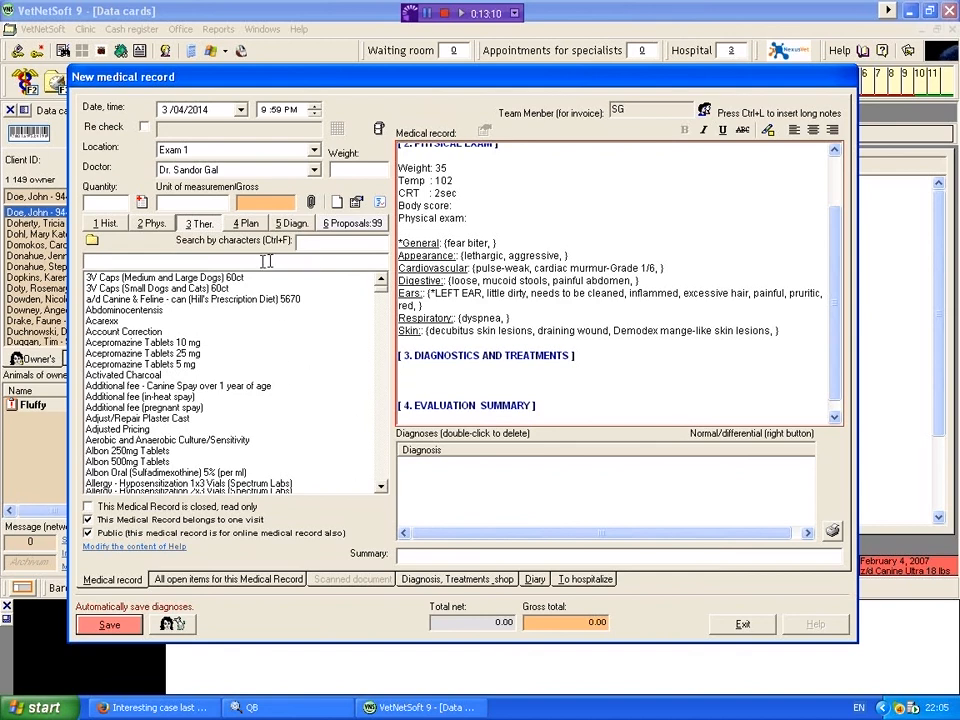
pyautogui.click(328, 243)
pyautogui.write('exam')
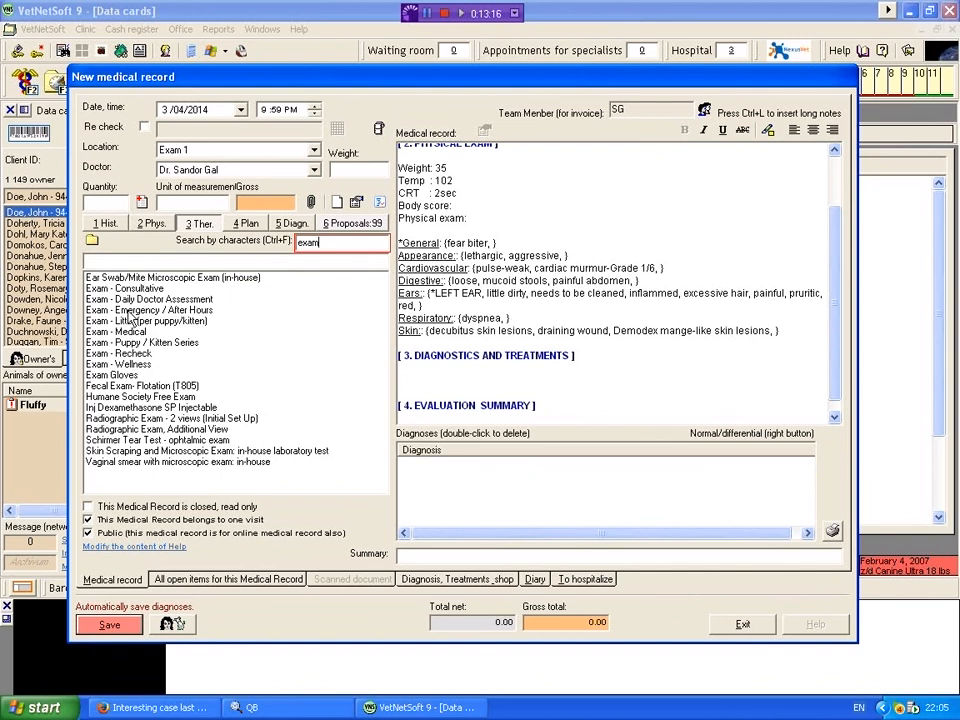
pyautogui.doubleClick(130, 312)
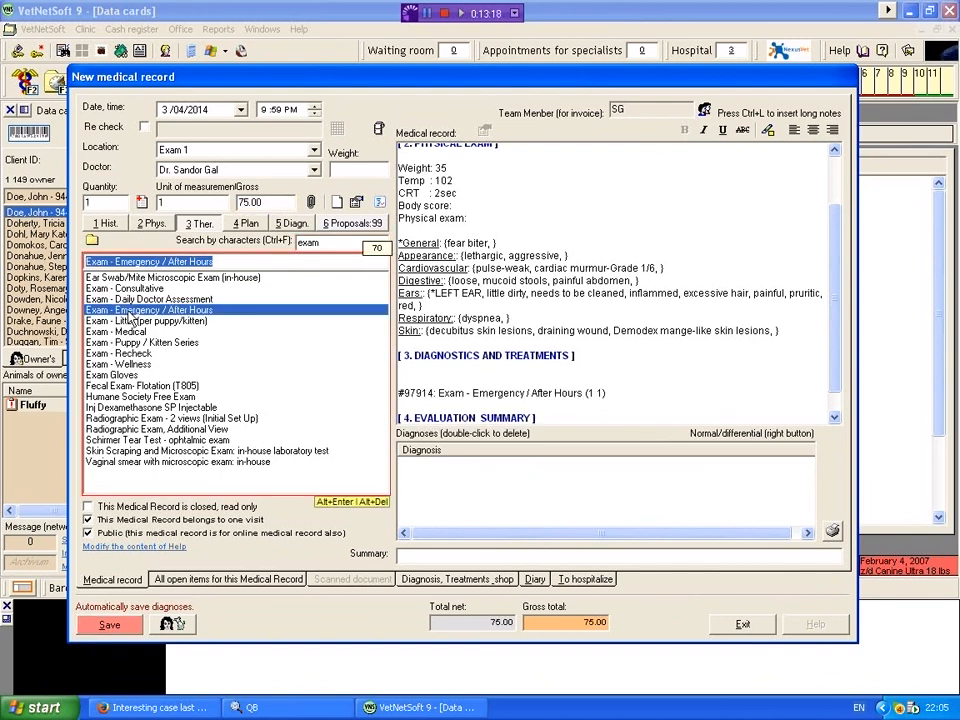
# Step: Search the therapy items for "rad", add "Radiographic Exam - 2 views (Initial Set Up)", and remove the extra blank line above the treatment entries
pyautogui.click(312, 242)
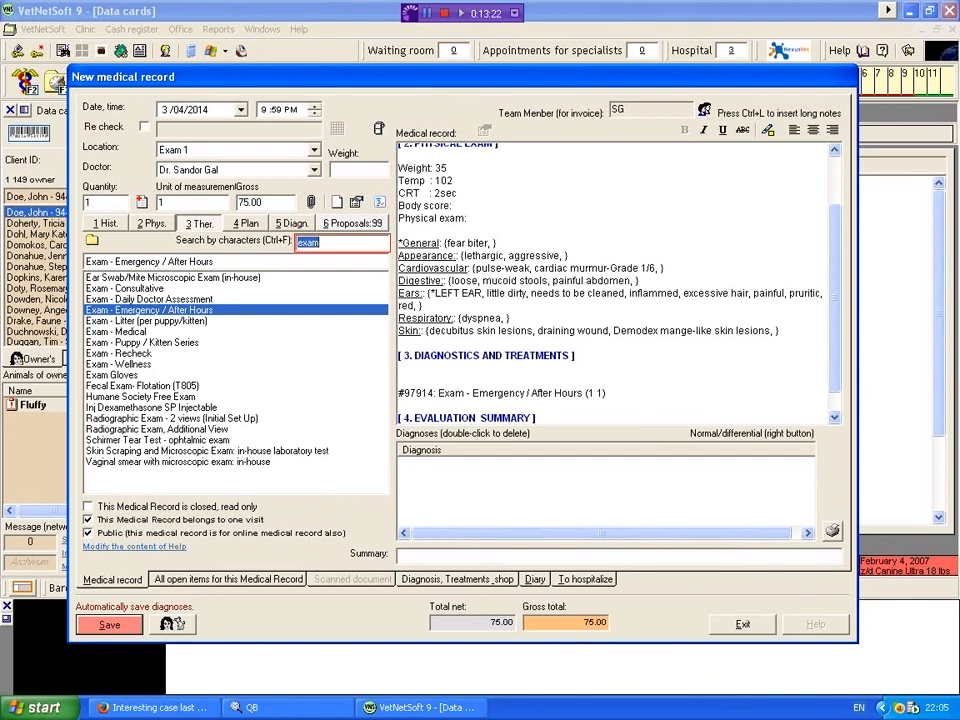
pyautogui.write('rad')
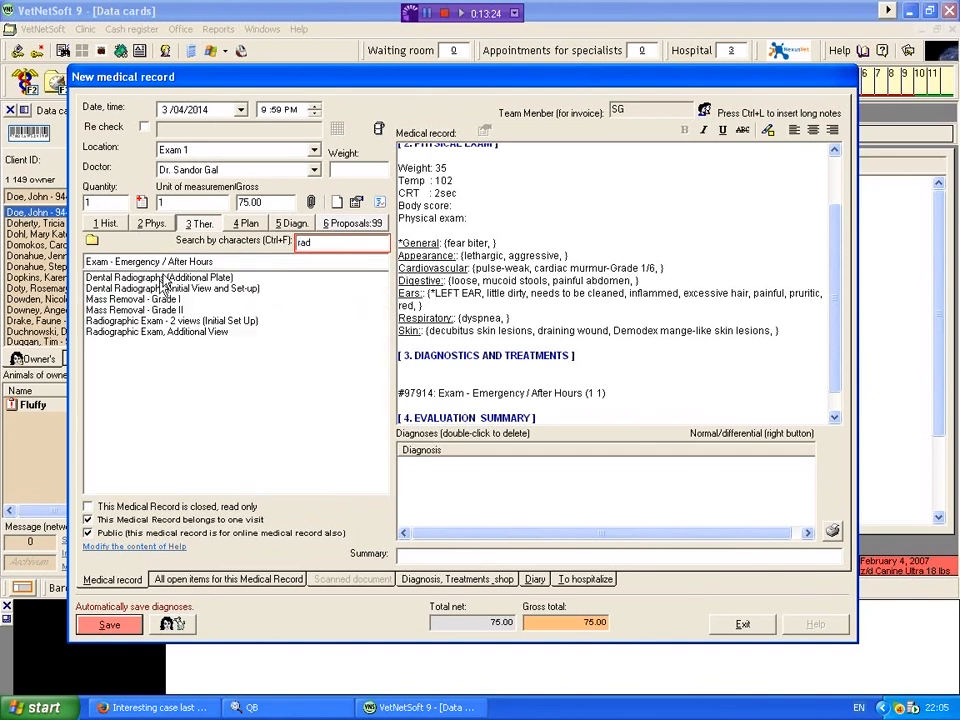
pyautogui.doubleClick(131, 321)
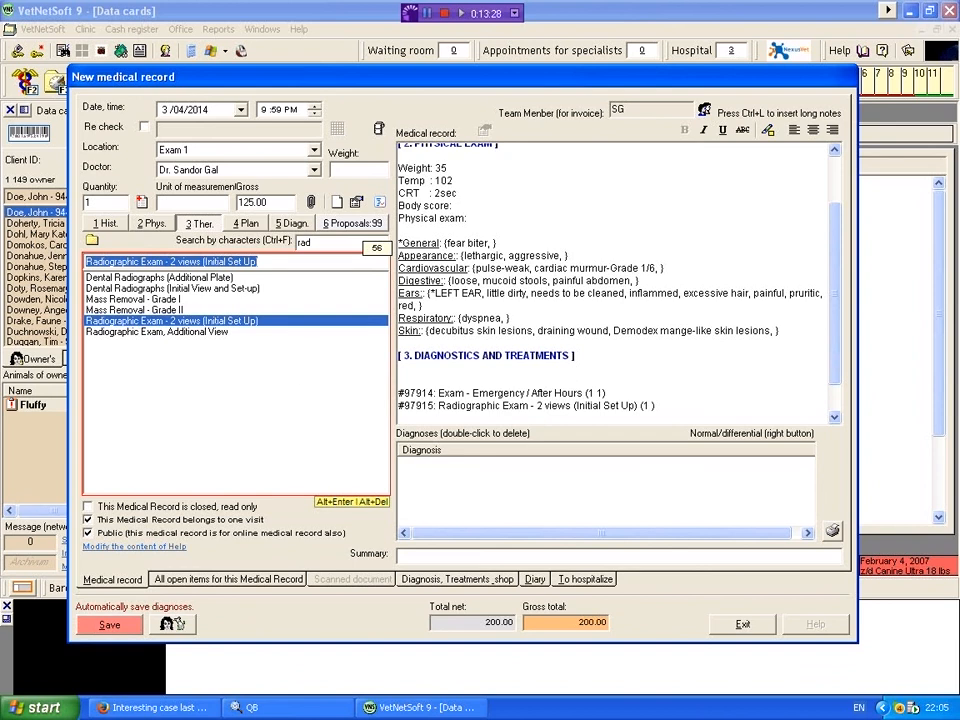
pyautogui.click(410, 378)
pyautogui.press('Delete')
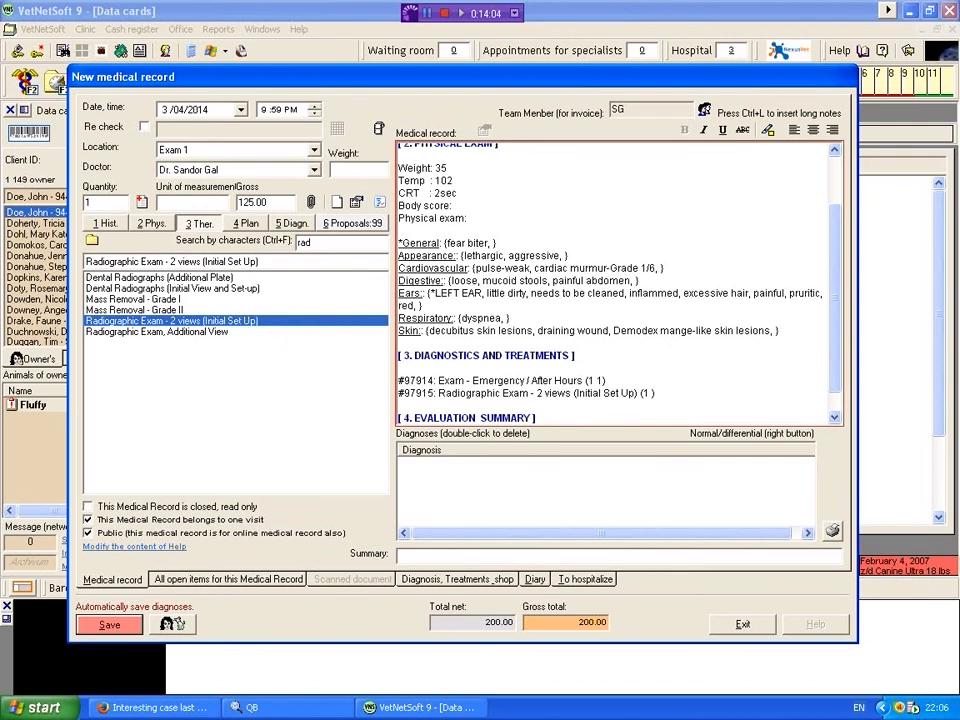
# Step: Search the therapy items for "cbc" and add "CBC/Differential (T330)" under Diagnostics and Treatments
pyautogui.doubleClick(318, 242)
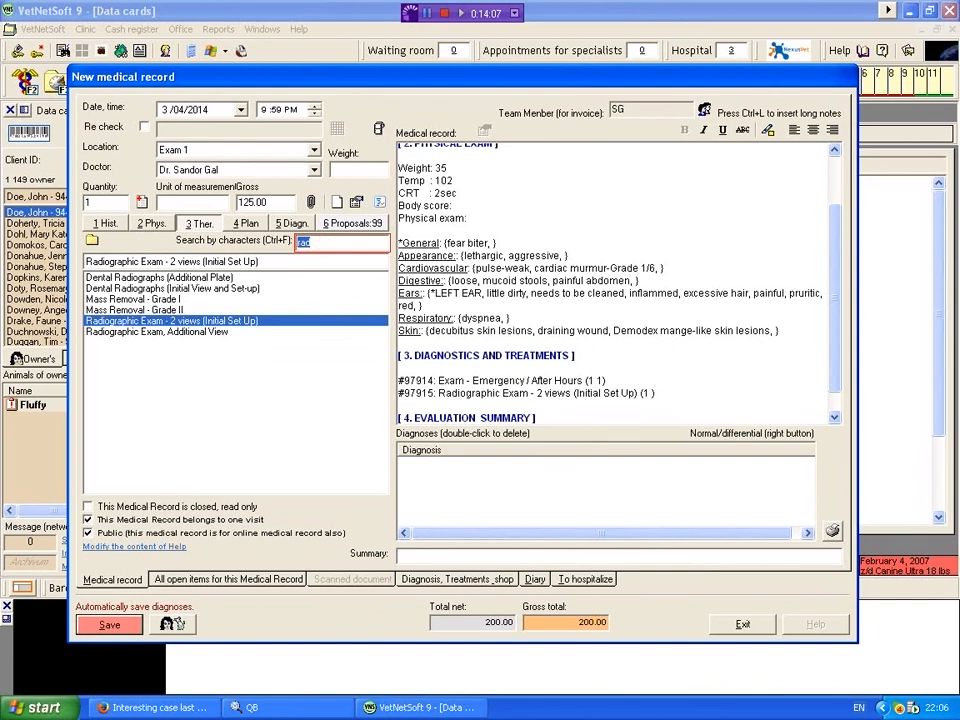
pyautogui.write('cbc')
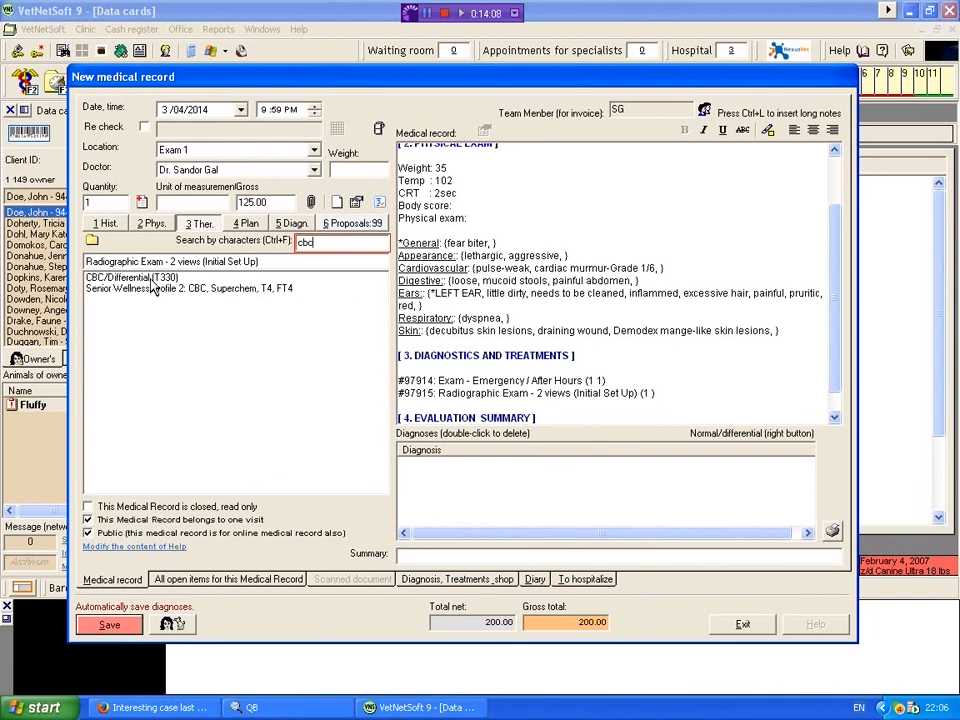
pyautogui.doubleClick(150, 278)
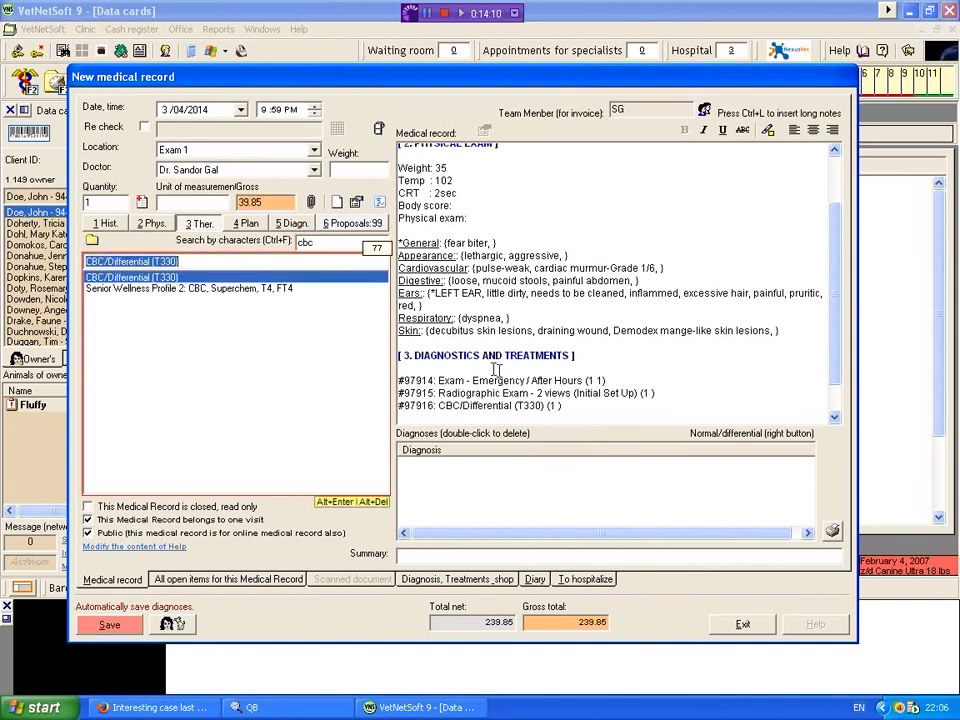
pyautogui.click(838, 400)
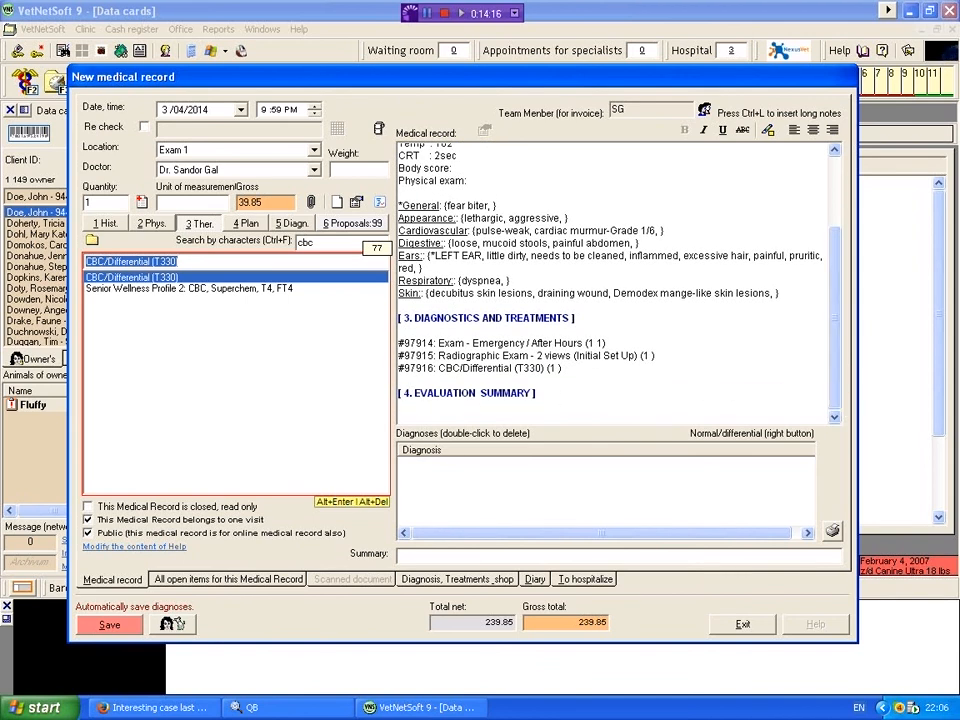
# Step: Look at the plan items for the Evaluation Summary section, and browse the beginning of the alphabetical diagnosis list
pyautogui.click(437, 411)
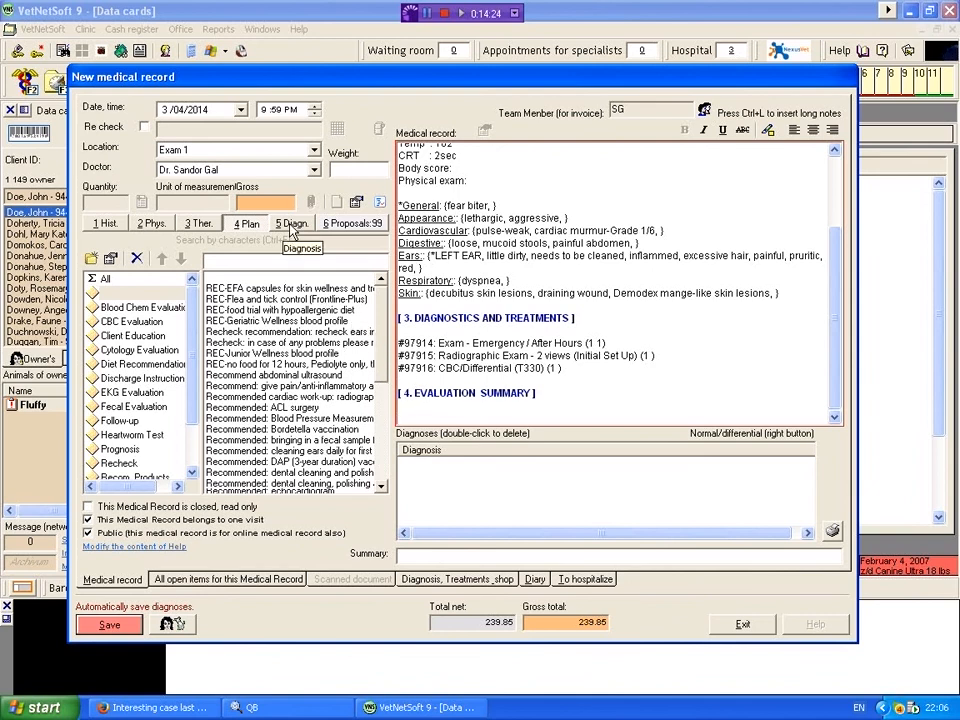
pyautogui.click(292, 225)
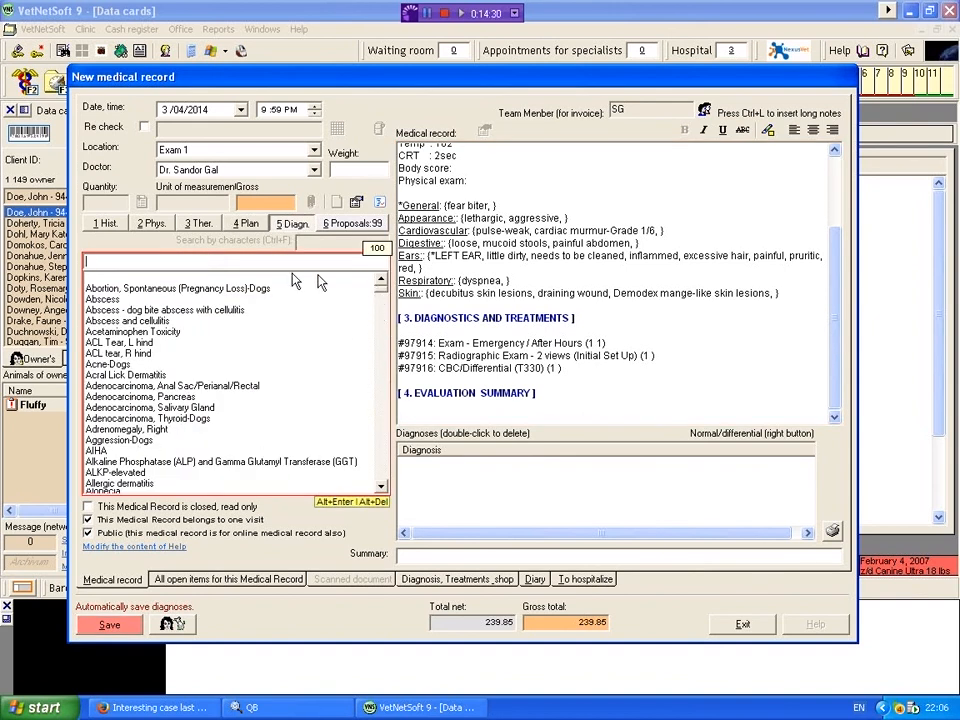
pyautogui.click(382, 487)
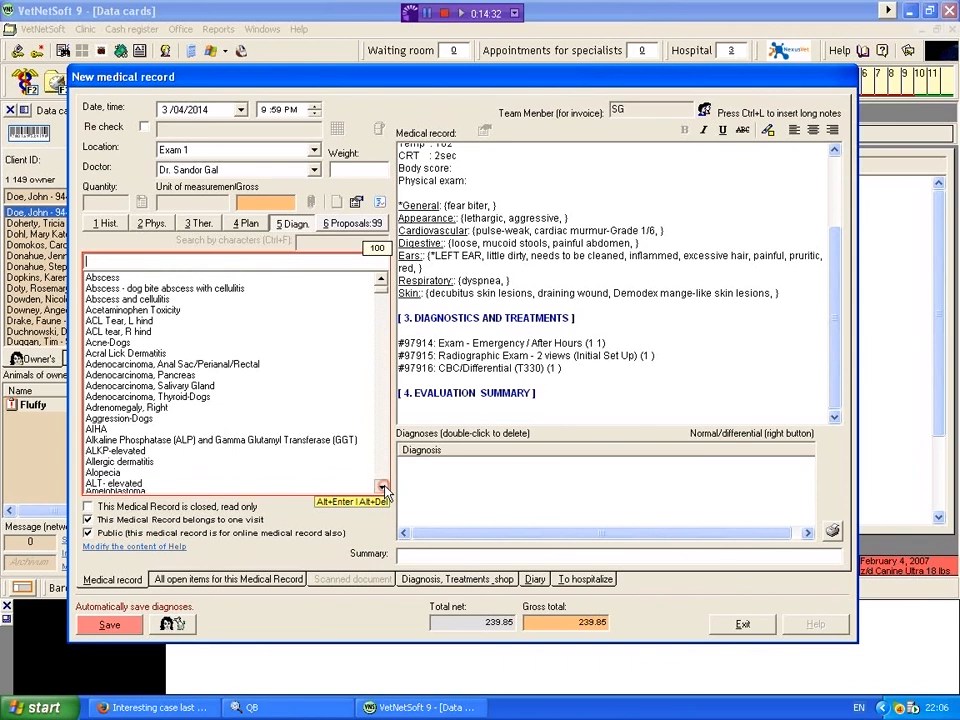
pyautogui.click(382, 487)
pyautogui.click(382, 487)
pyautogui.click(382, 487)
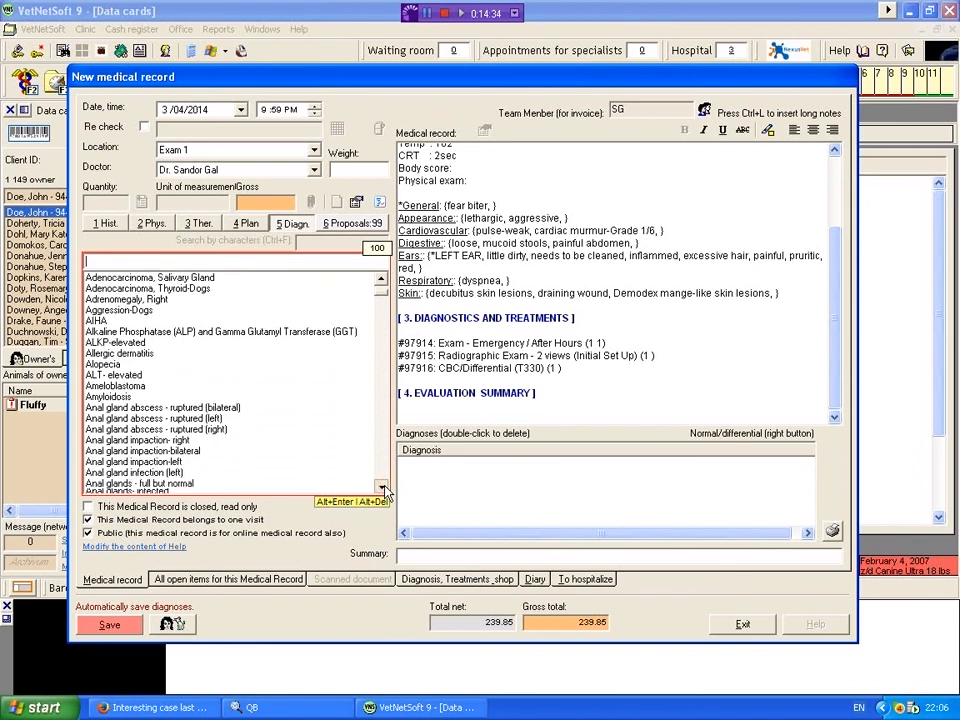
pyautogui.click(382, 487)
pyautogui.click(382, 487)
pyautogui.click(382, 487)
pyautogui.click(382, 487)
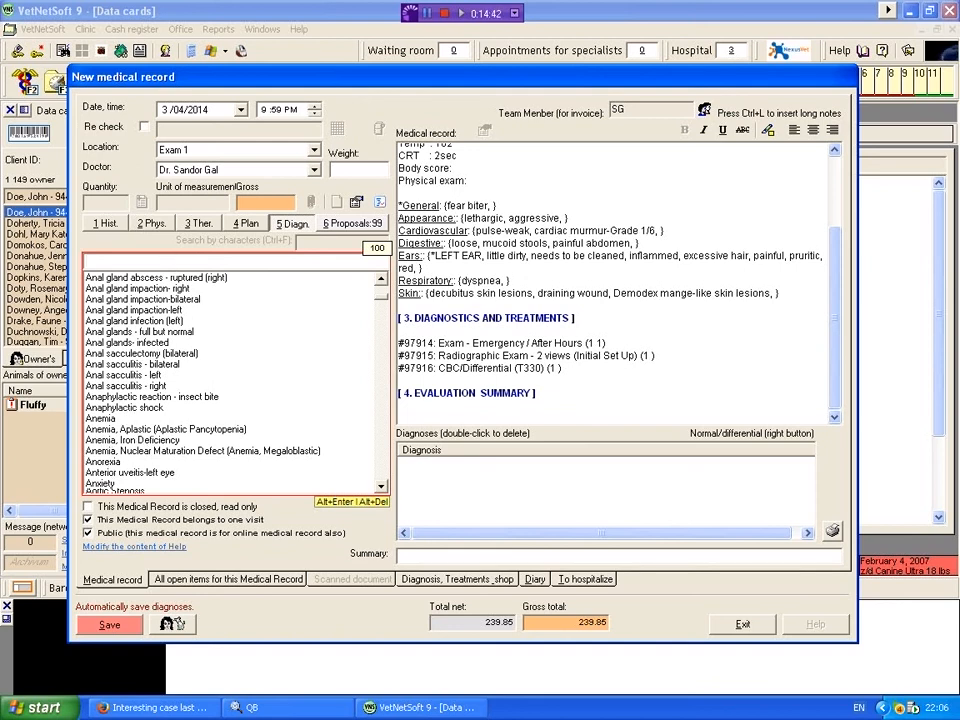
# Step: Search the diagnosis list for "pneumo" and add Pneumonia to the record's diagnoses
pyautogui.click(180, 261)
pyautogui.write('pneumo')
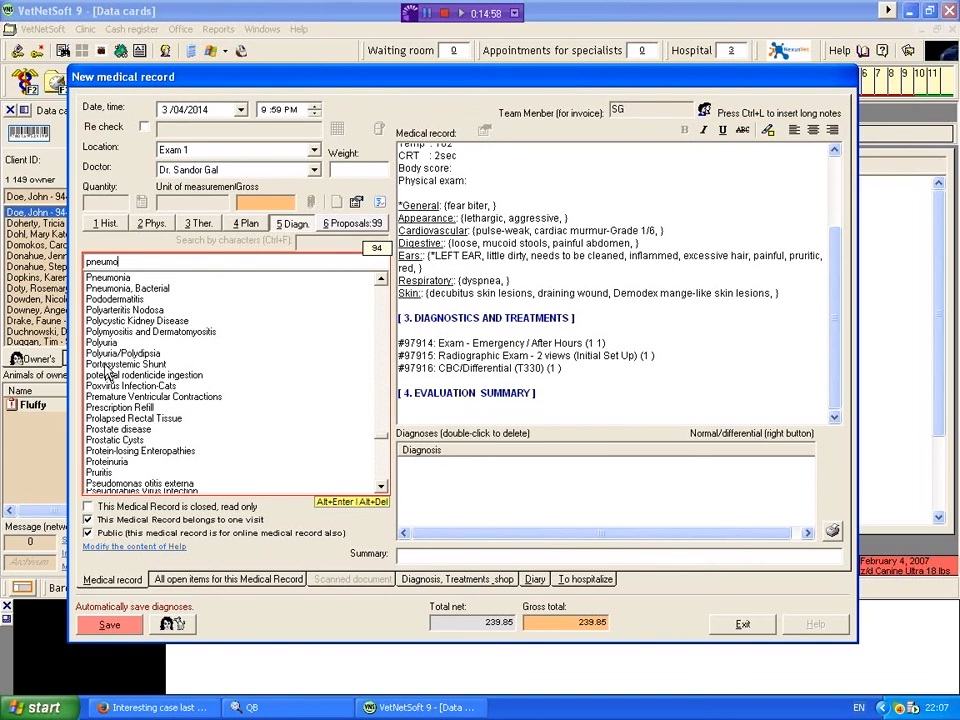
pyautogui.click(125, 278)
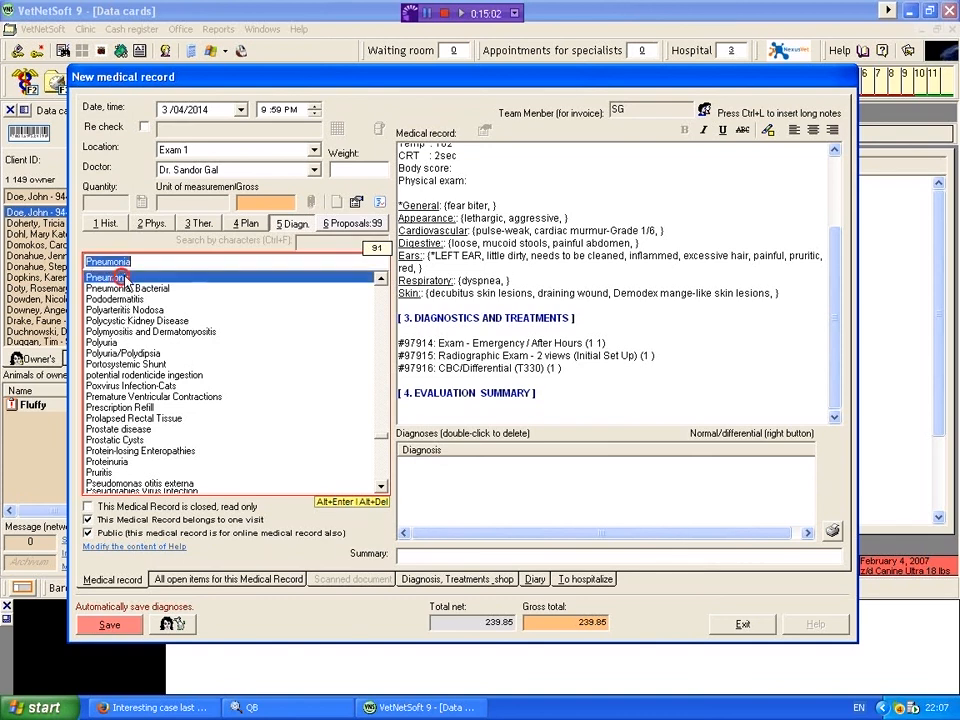
pyautogui.doubleClick(121, 279)
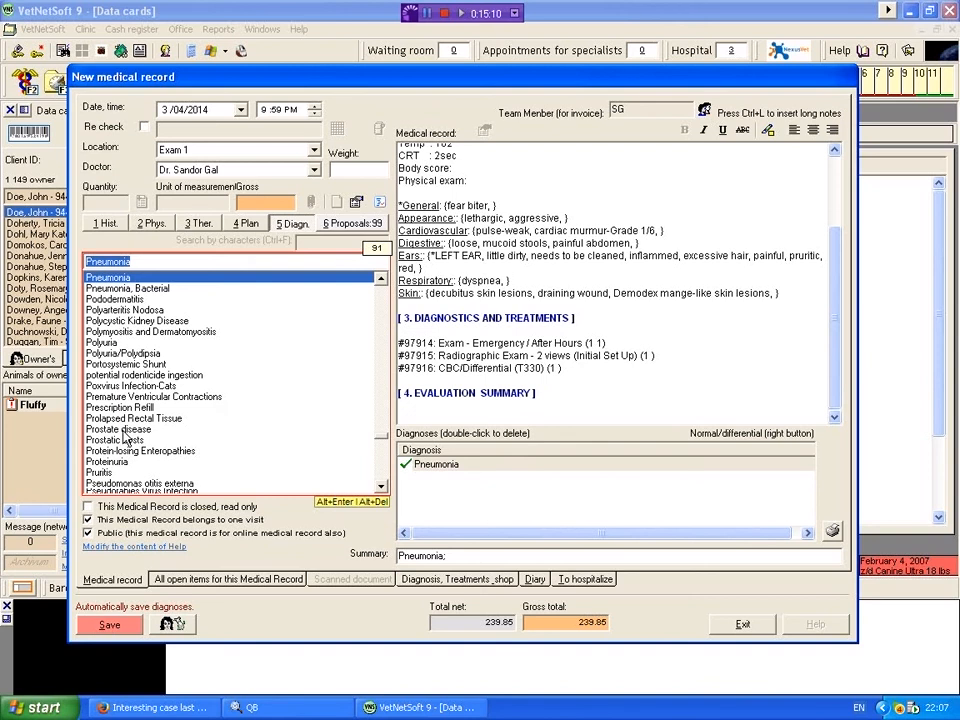
# Step: Add the diagnoses Prostate disease and Pseudomonas otitis externa, marking Pseudomonas otitis externa as a differential diagnosis
pyautogui.doubleClick(120, 430)
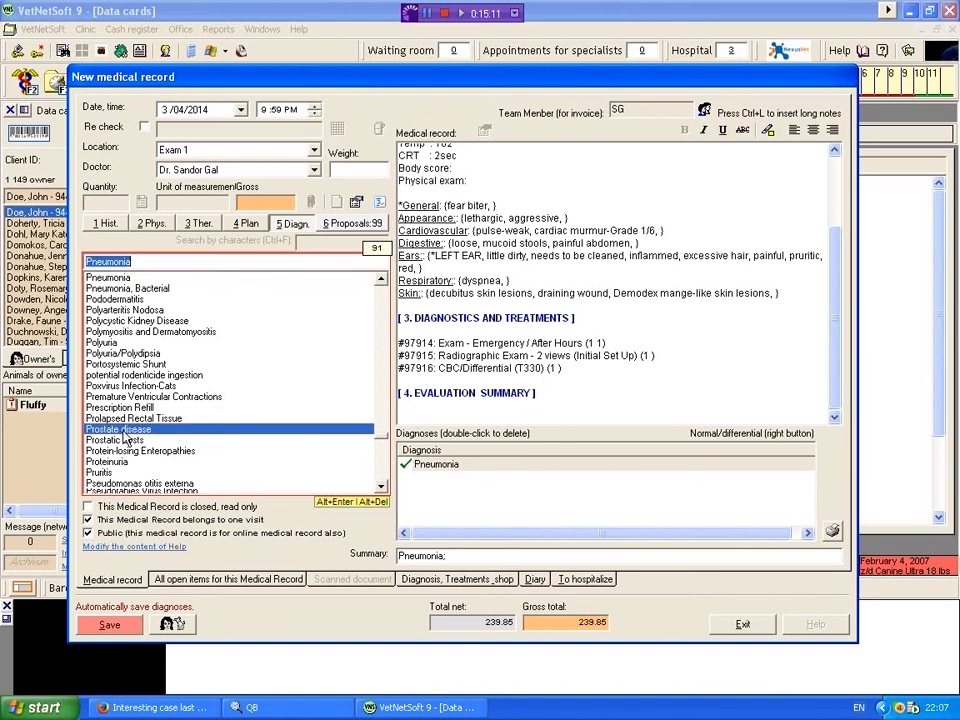
pyautogui.click(381, 484)
pyautogui.click(381, 484)
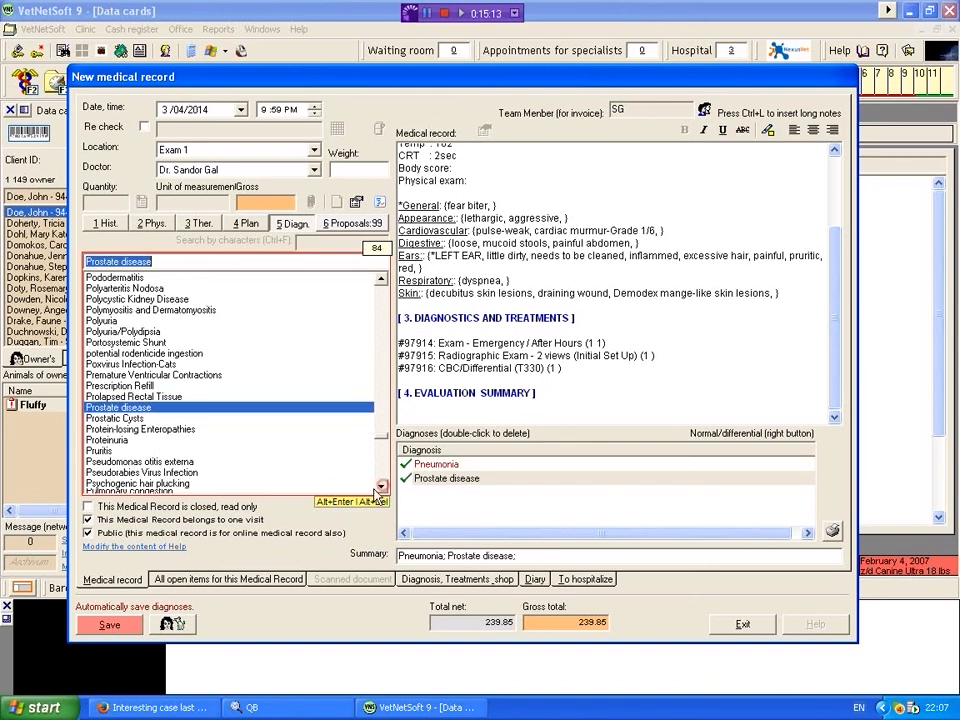
pyautogui.doubleClick(110, 462)
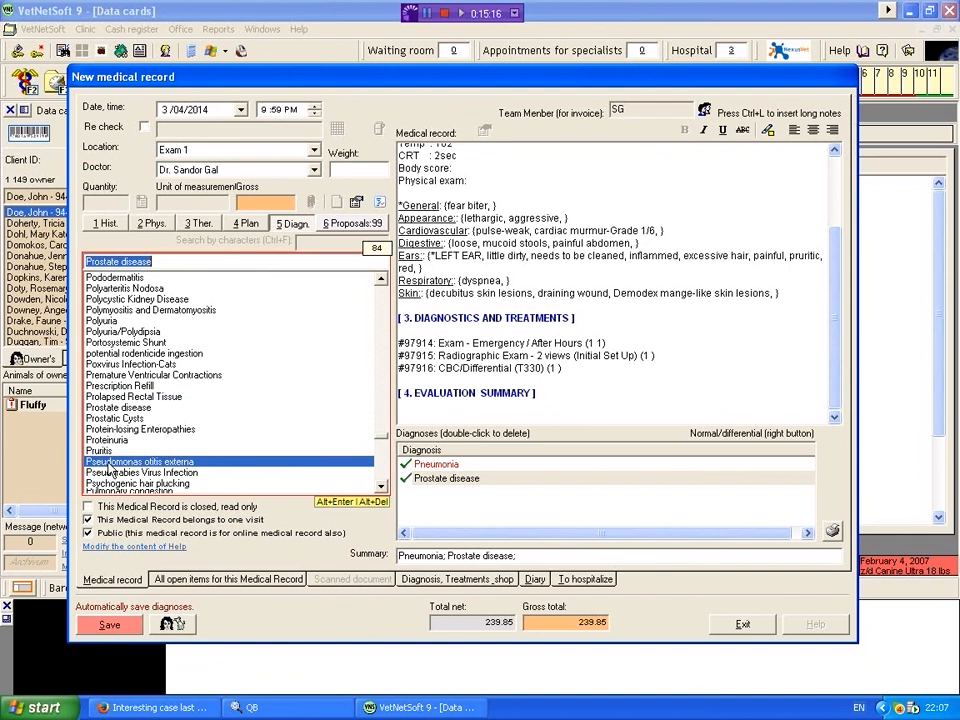
pyautogui.rightClick(443, 484)
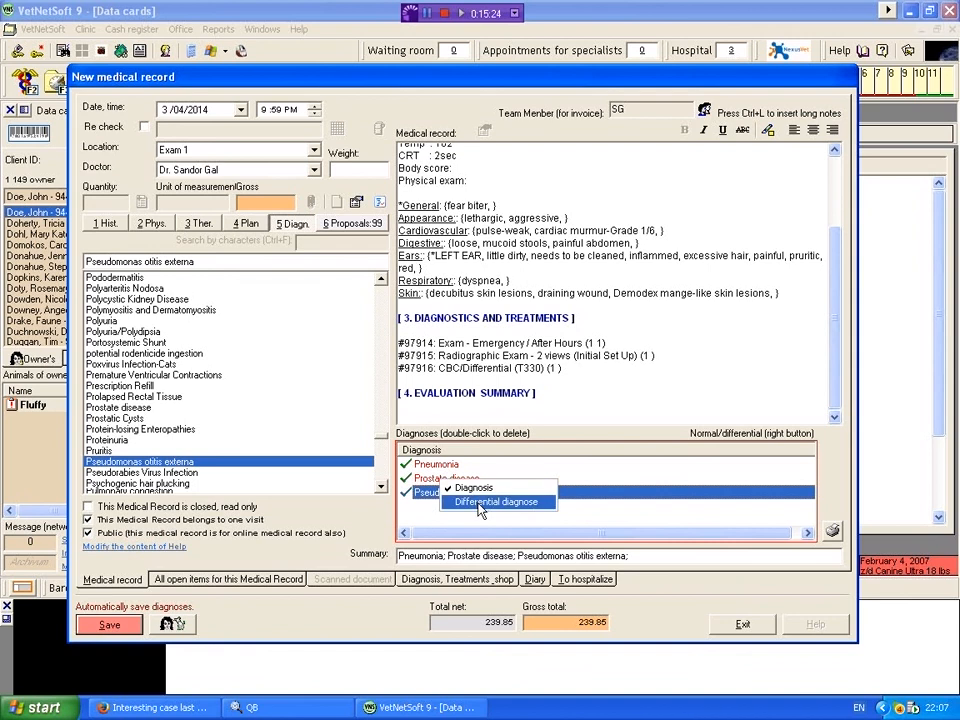
pyautogui.click(478, 502)
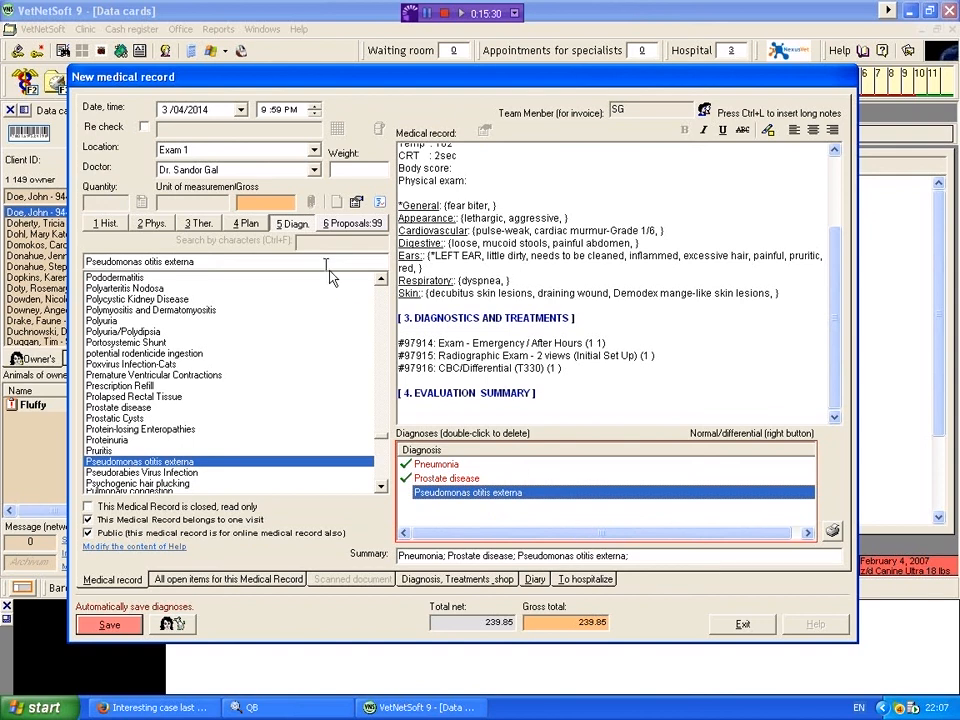
# Step: Save the new medical record, confirm the changes, and review the saved text down to its diagnoses
pyautogui.click(113, 625)
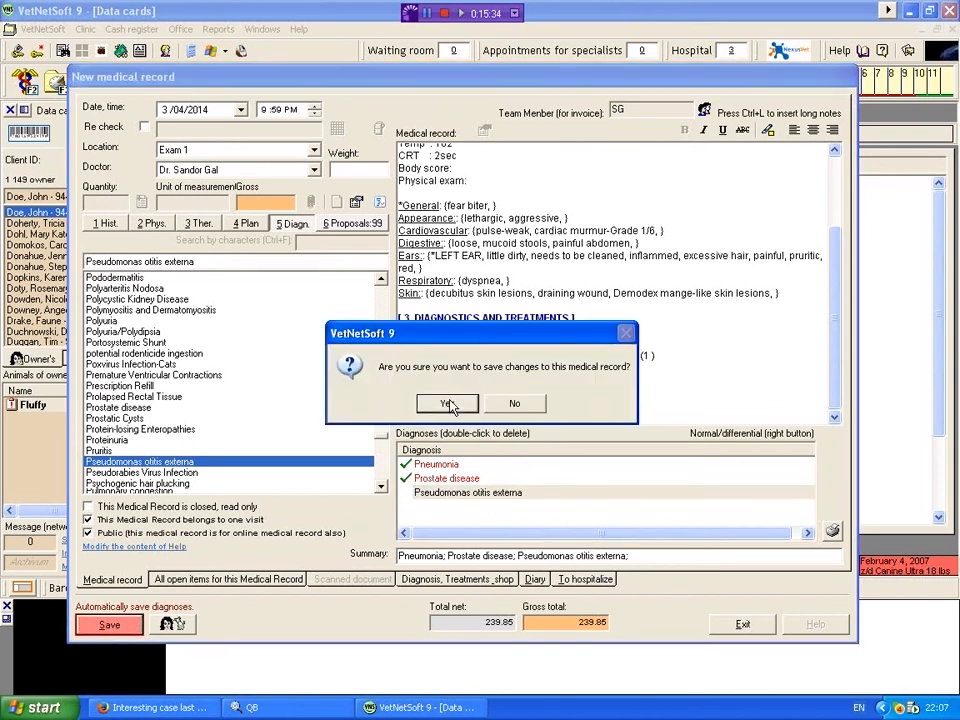
pyautogui.click(447, 404)
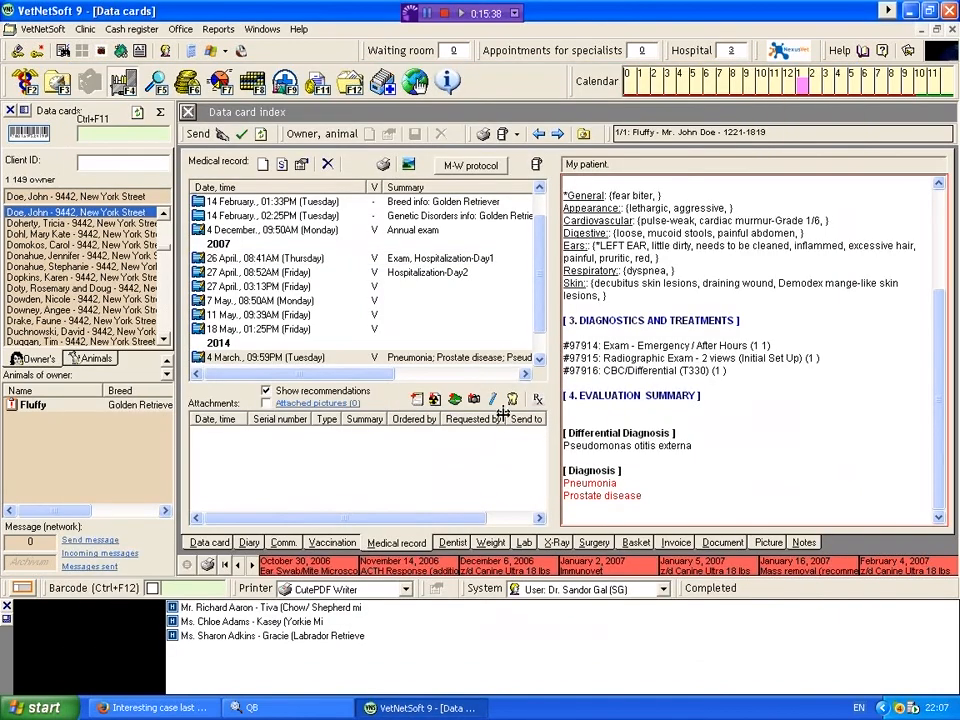
pyautogui.moveTo(937, 358); pyautogui.dragTo(941, 408)
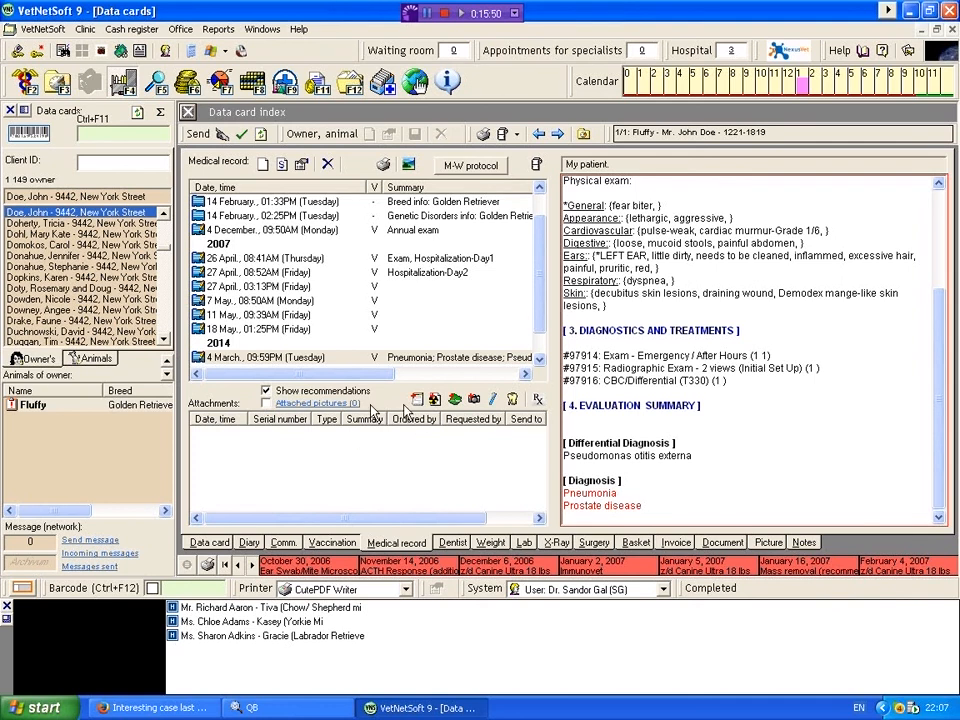
# Step: Start importing camera pictures to the saved record and show the "VNS pics for demo purposes" desktop folder as thumbnails
pyautogui.click(474, 399)
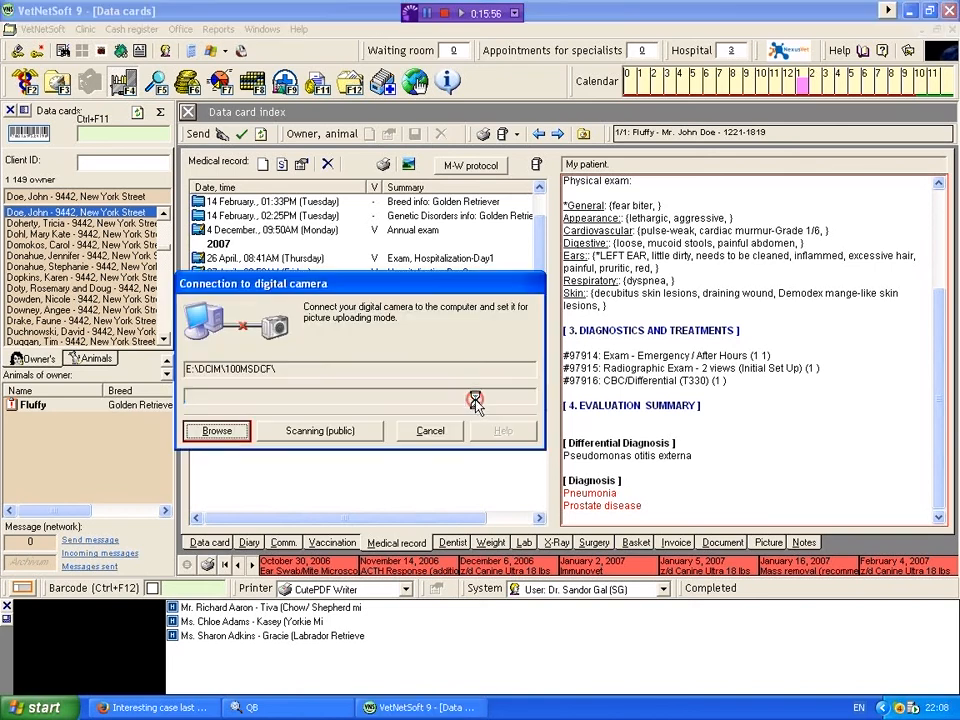
pyautogui.click(218, 430)
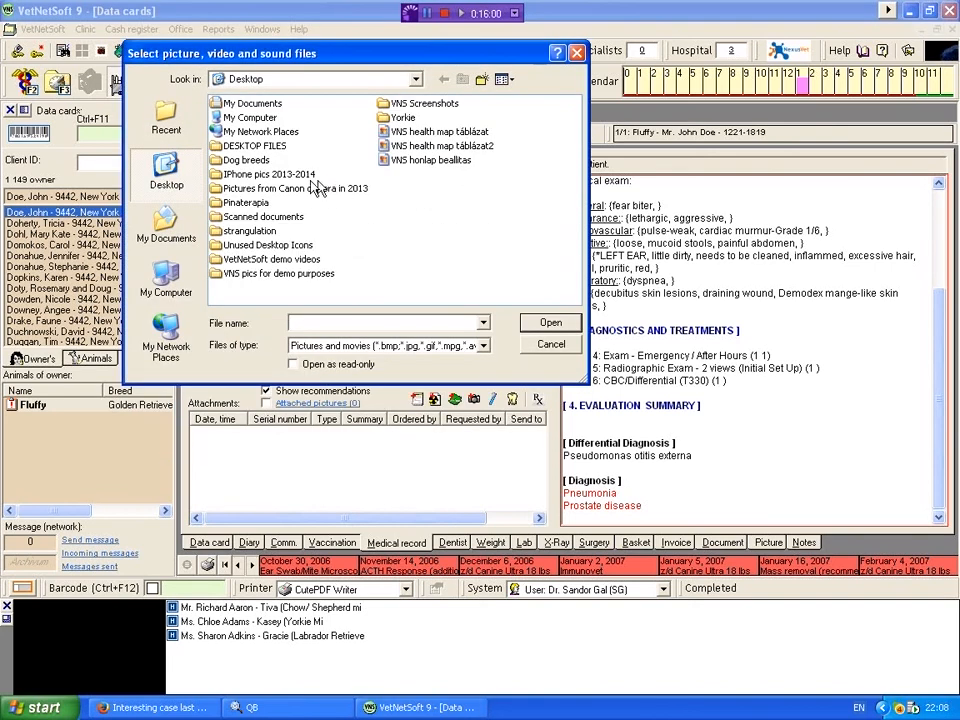
pyautogui.doubleClick(252, 274)
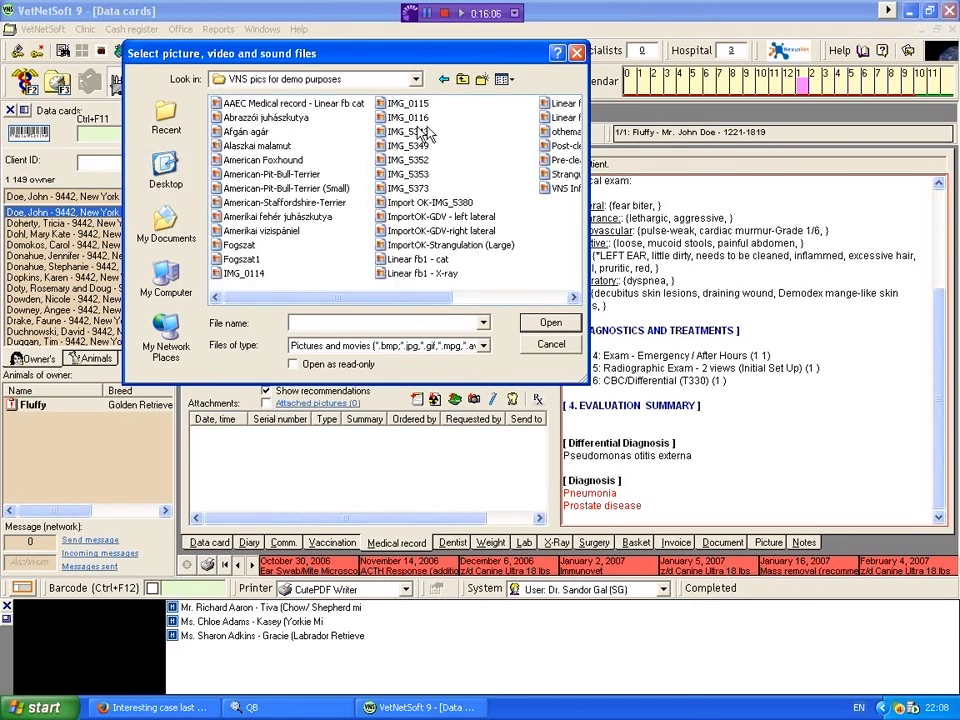
pyautogui.click(503, 80)
pyautogui.click(517, 103)
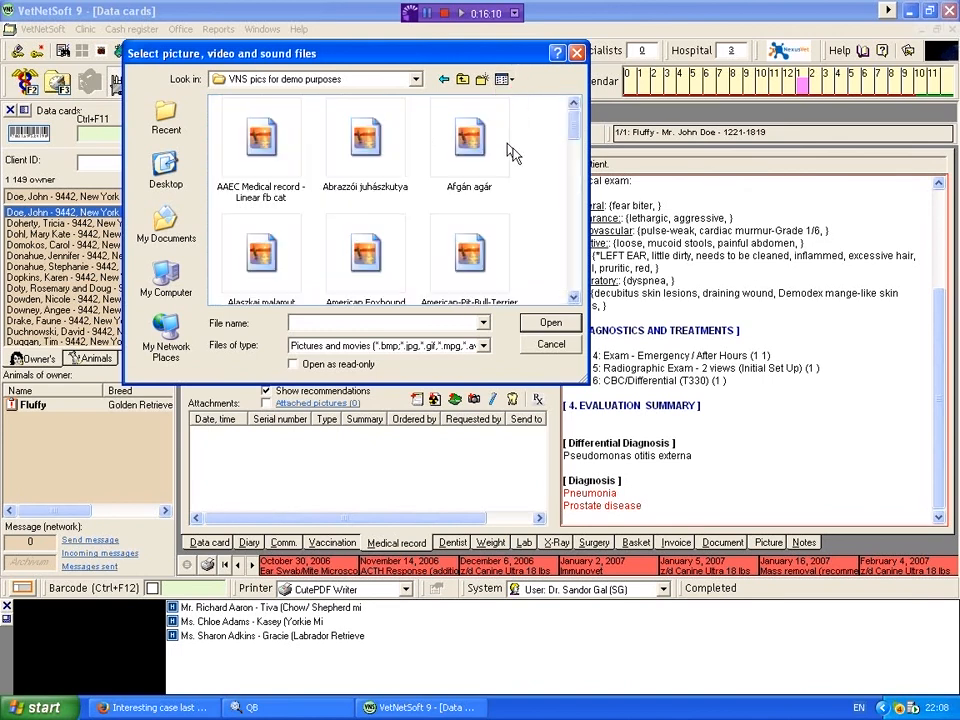
# Step: Attach the pictures "Linear fb1 - X-ray", "Linear fb2 - X-ray", "Linear fb2- cat" and "Strangulation (1) (Large)" to the medical record
pyautogui.moveTo(577, 138); pyautogui.dragTo(573, 244)
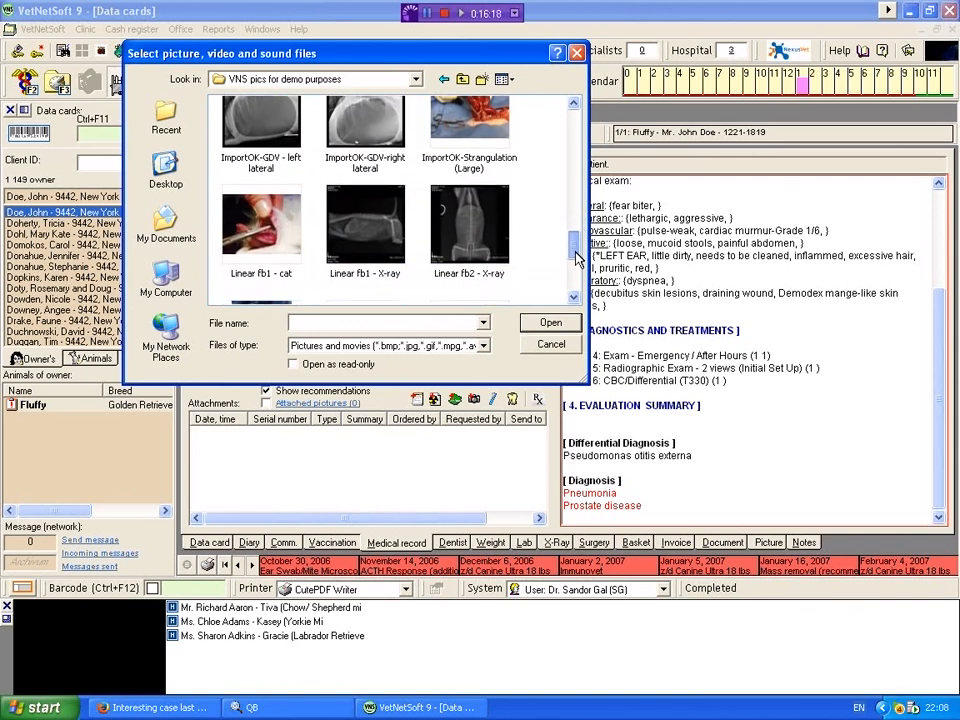
pyautogui.click(380, 255)
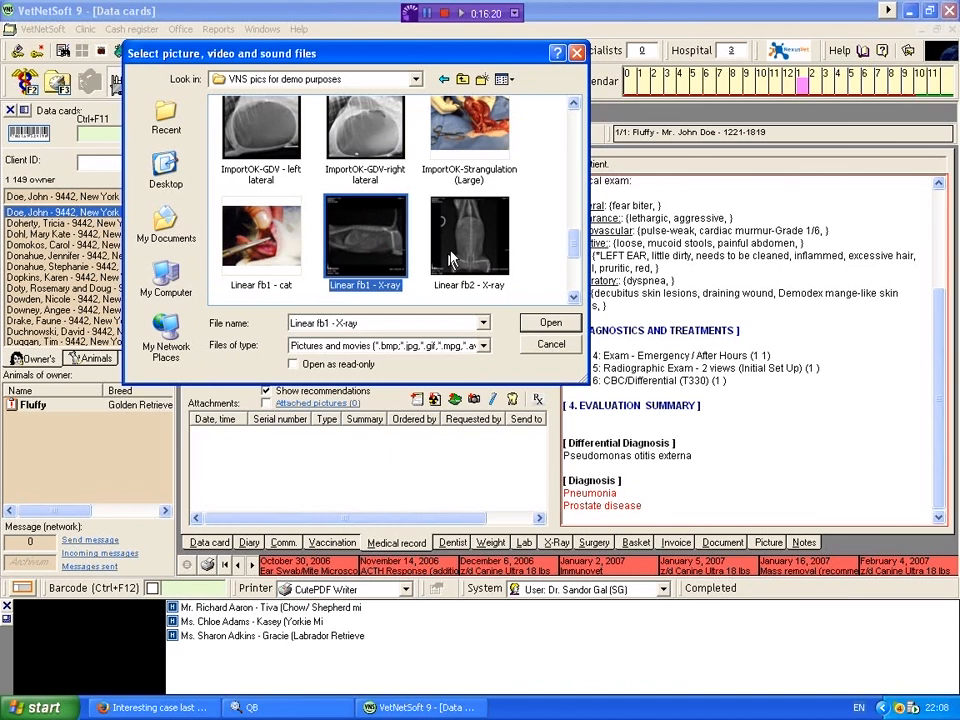
pyautogui.keyDown('ctrl'); pyautogui.click(500, 225); pyautogui.keyUp('ctrl')
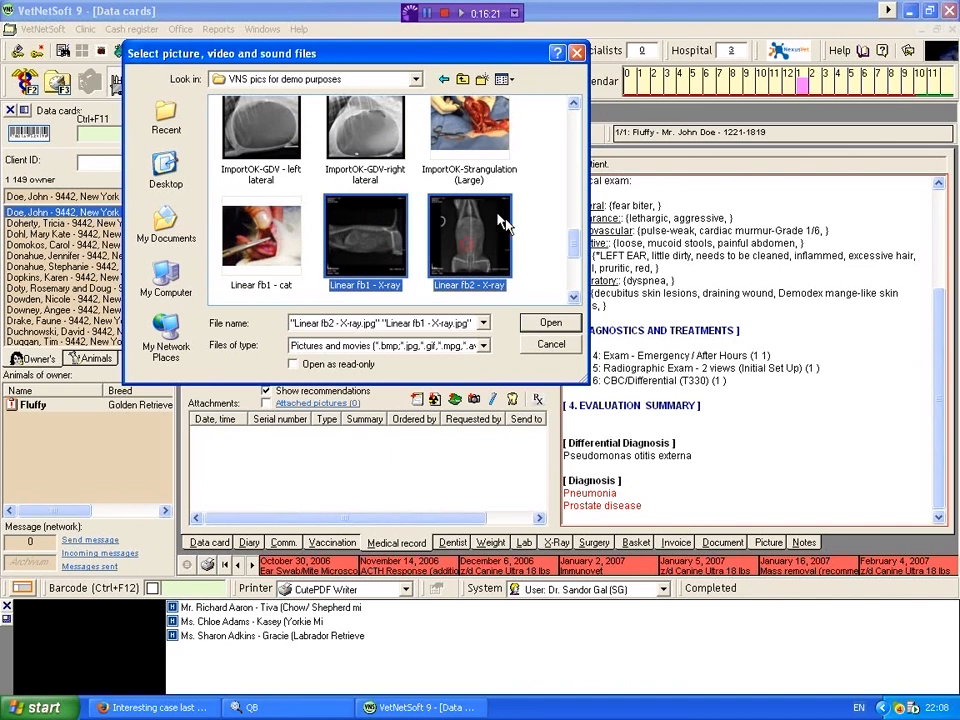
pyautogui.click(573, 298)
pyautogui.click(573, 298)
pyautogui.click(573, 298)
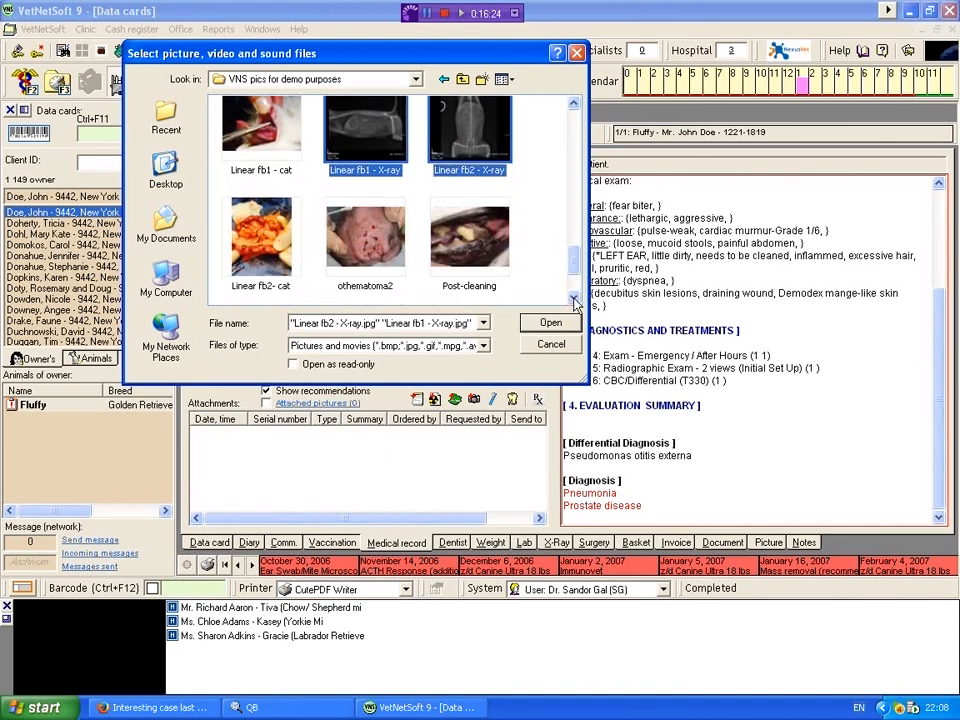
pyautogui.click(573, 298)
pyautogui.click(573, 298)
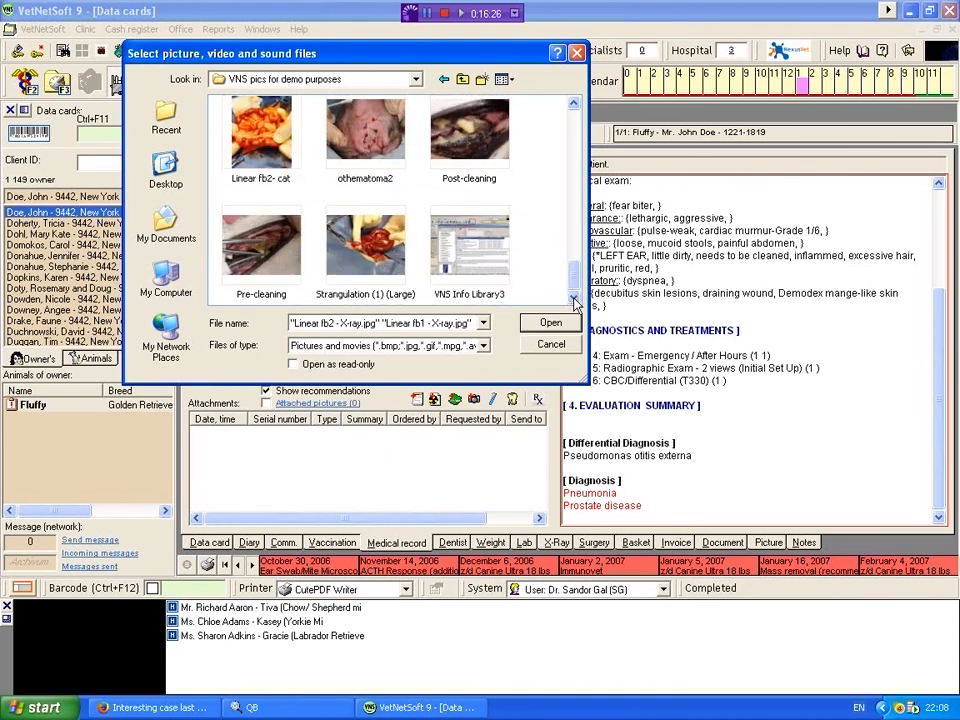
pyautogui.keyDown('ctrl'); pyautogui.click(373, 250); pyautogui.keyUp('ctrl')
pyautogui.keyDown('ctrl'); pyautogui.click(261, 178); pyautogui.keyUp('ctrl')
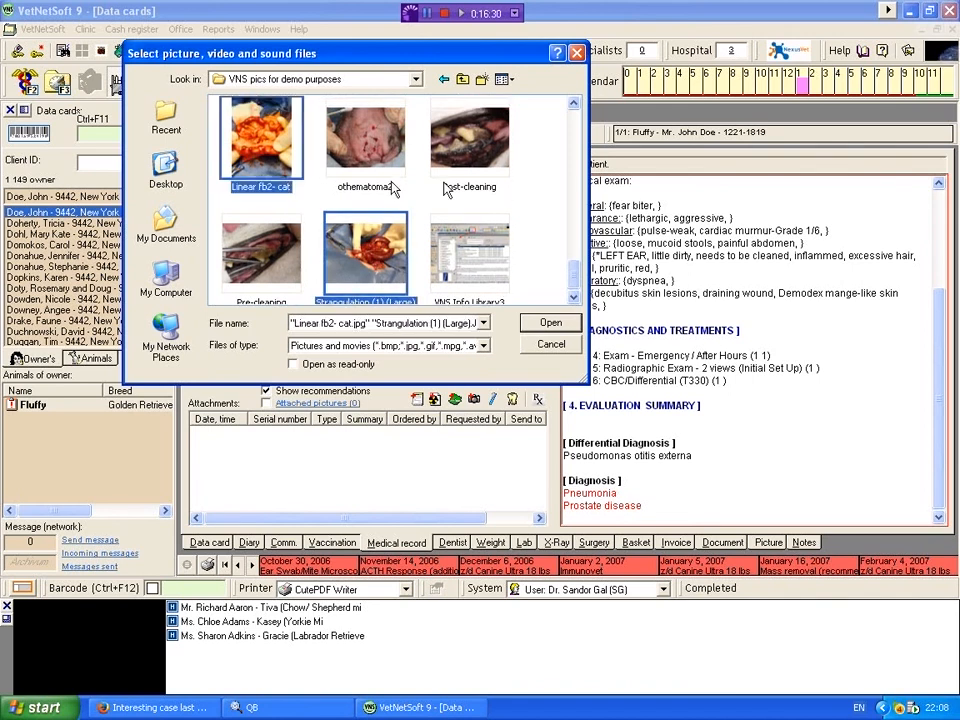
pyautogui.click(549, 324)
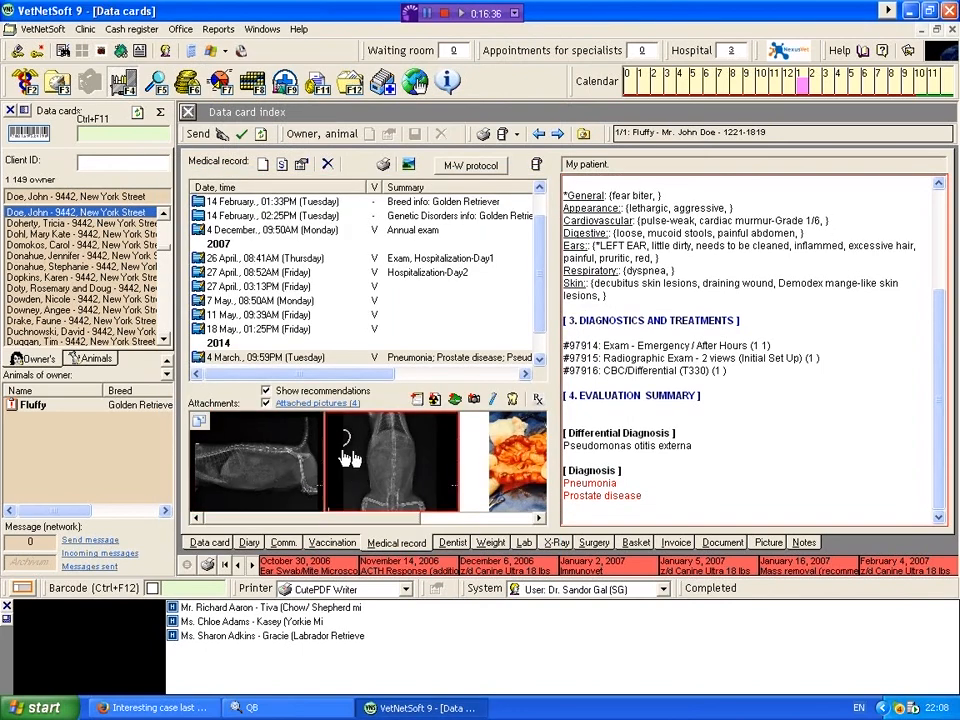
# Step: Open an e-mail to the owner with the medical record and its attached pictures, and move the e-mail window fully into view
pyautogui.moveTo(369, 516); pyautogui.dragTo(343, 521)
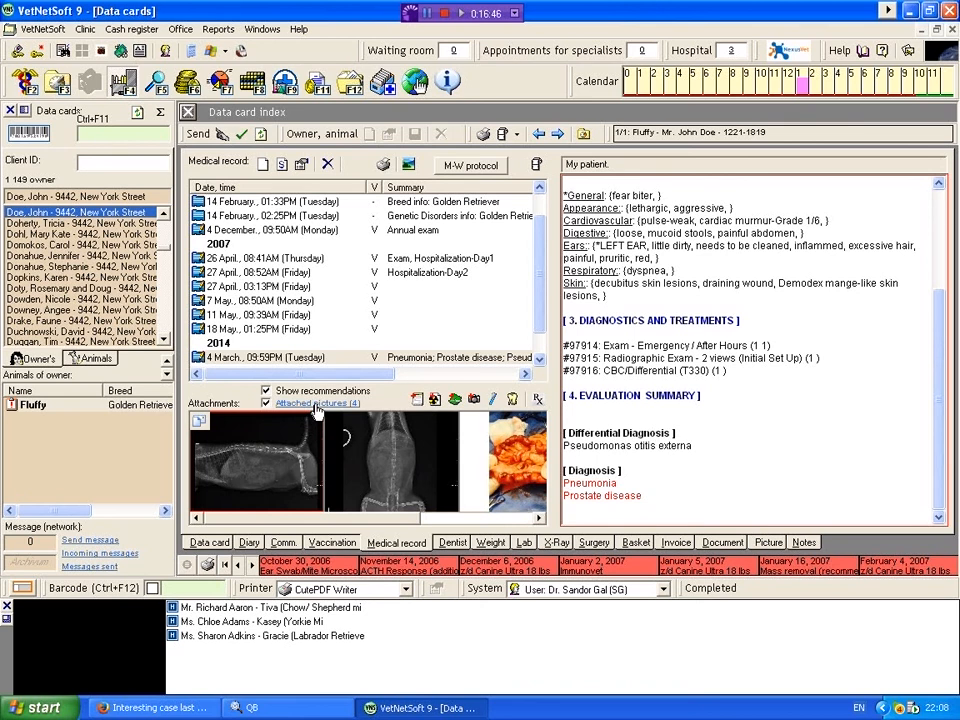
pyautogui.moveTo(940, 428)
pyautogui.mouseDown()
pyautogui.moveTo(940, 340)
pyautogui.moveTo(940, 430)
pyautogui.mouseUp()
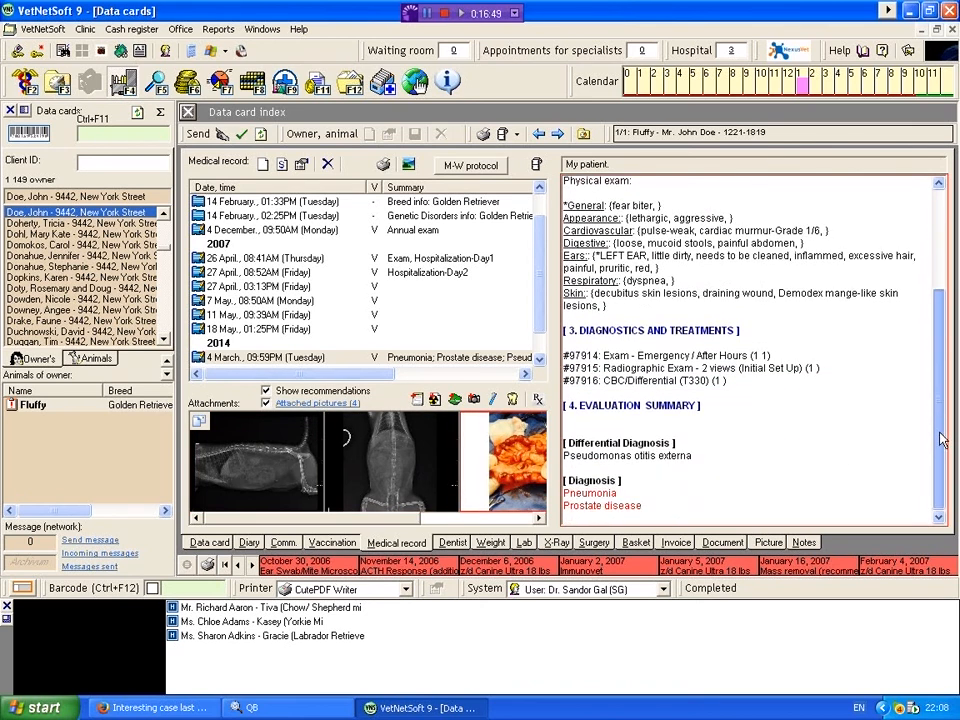
pyautogui.click(201, 424)
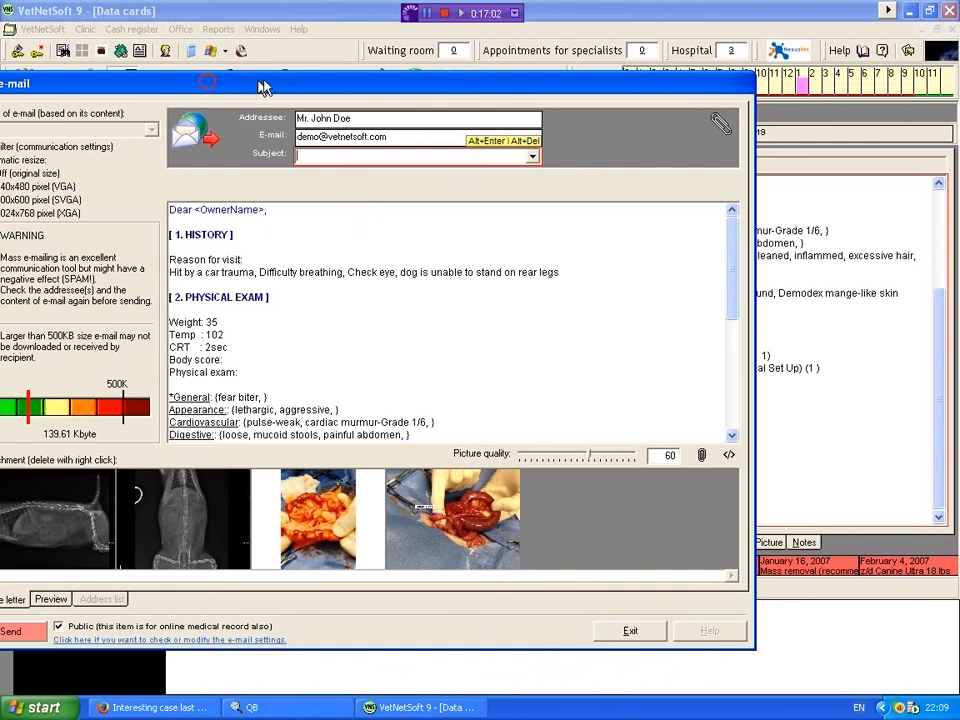
pyautogui.moveTo(310, 79); pyautogui.dragTo(411, 68)
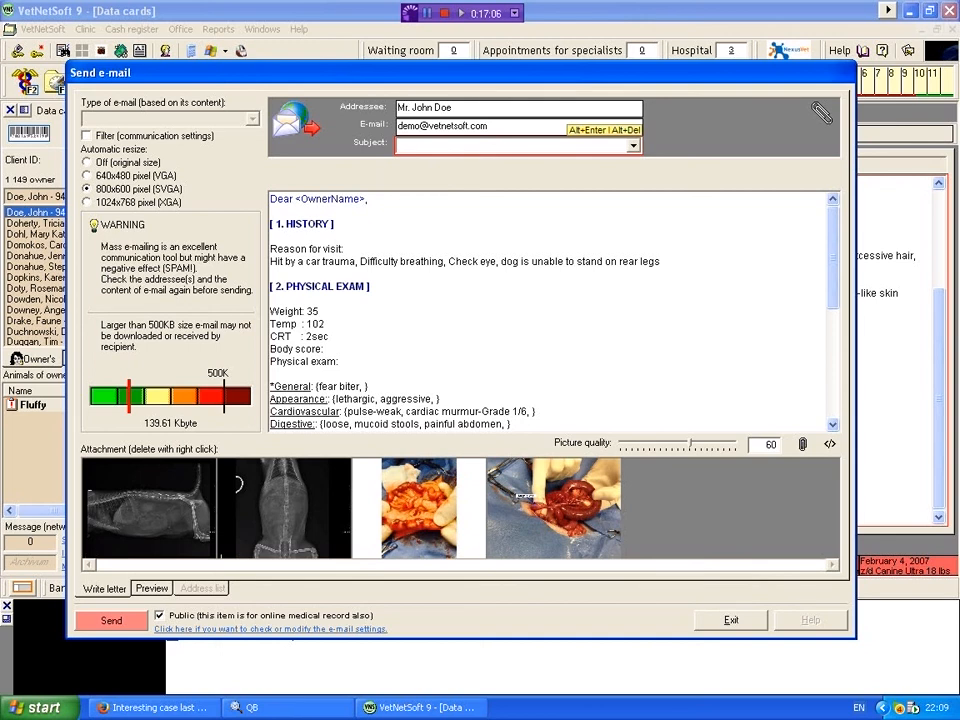
pyautogui.moveTo(494, 126); pyautogui.dragTo(396, 126)
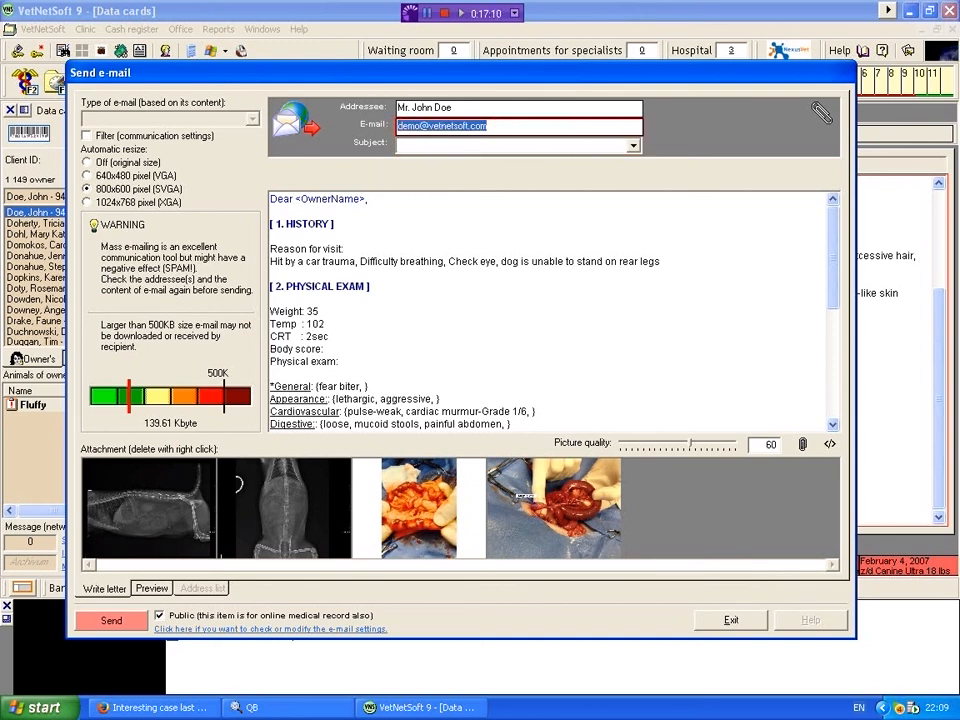
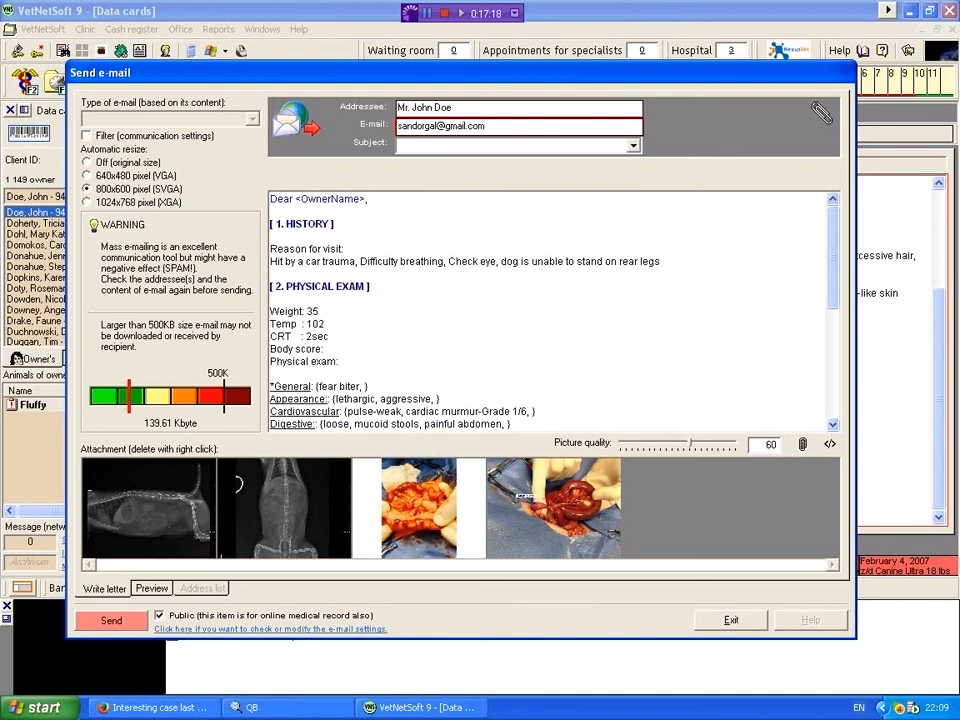
pyautogui.click(633, 146)
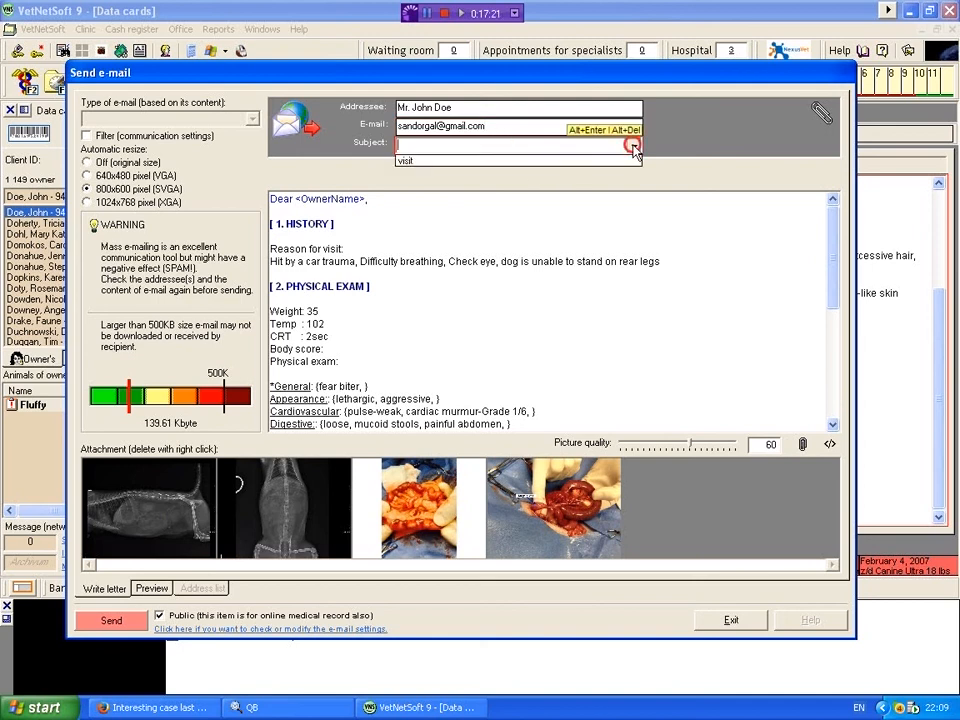
pyautogui.click(434, 162)
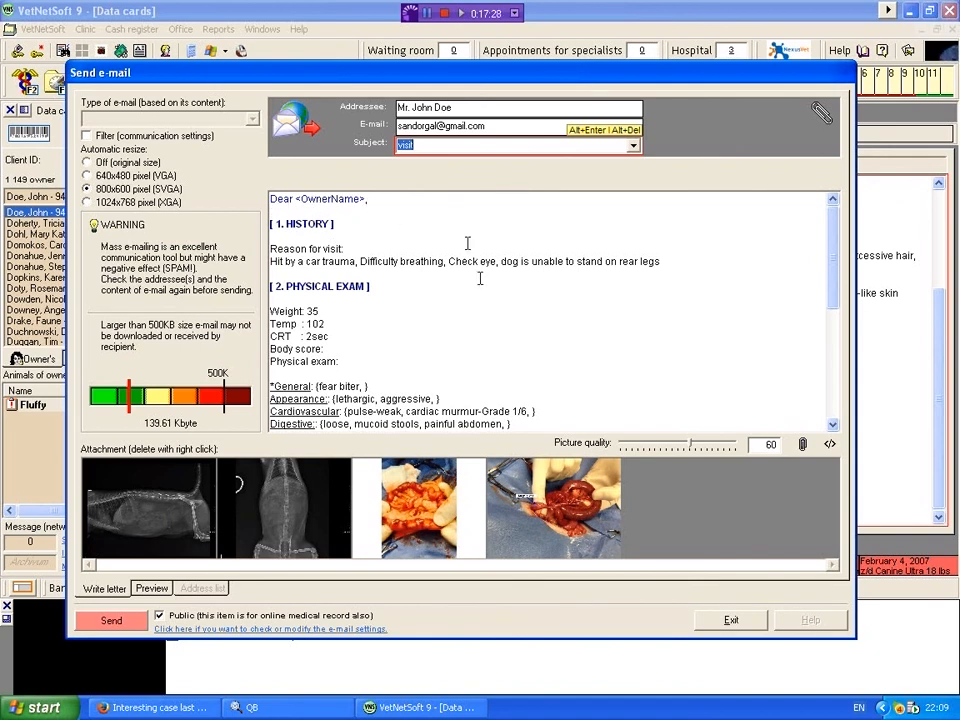
pyautogui.click(151, 593)
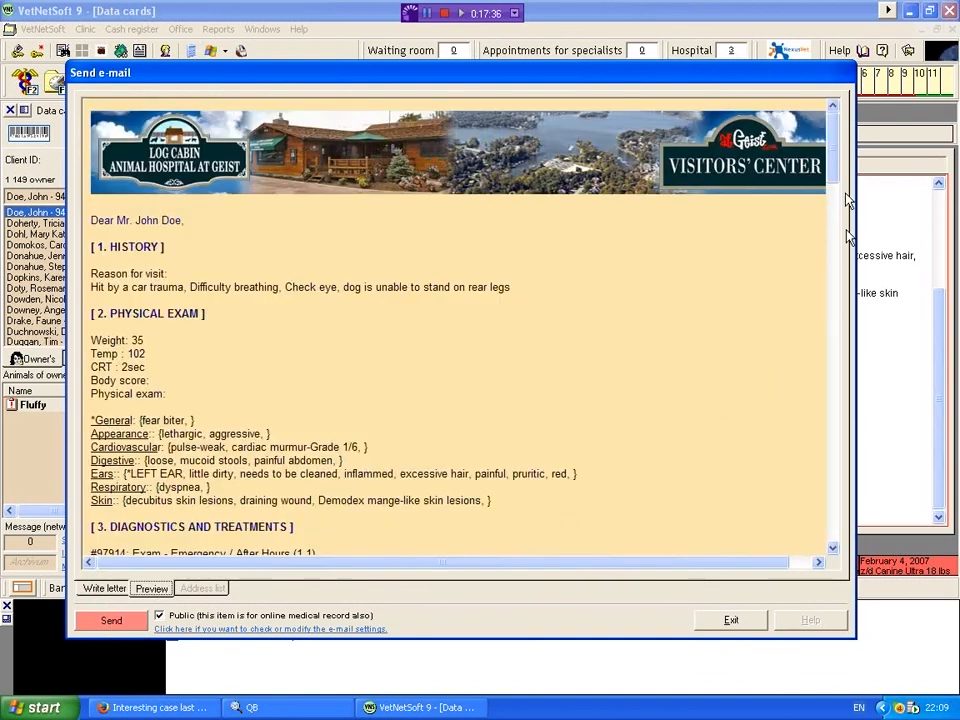
pyautogui.click(733, 621)
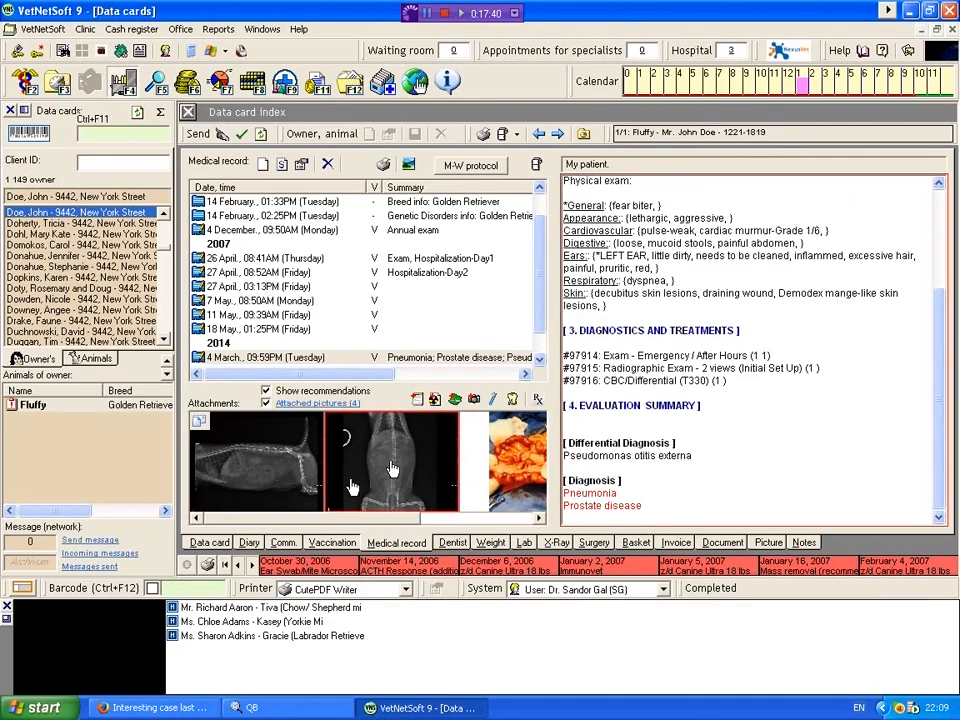
# Step: Reopen the e-mail with the medical record and pictures, enter the recipient's e-mail address, and set the subject to "visit"
pyautogui.click(199, 421)
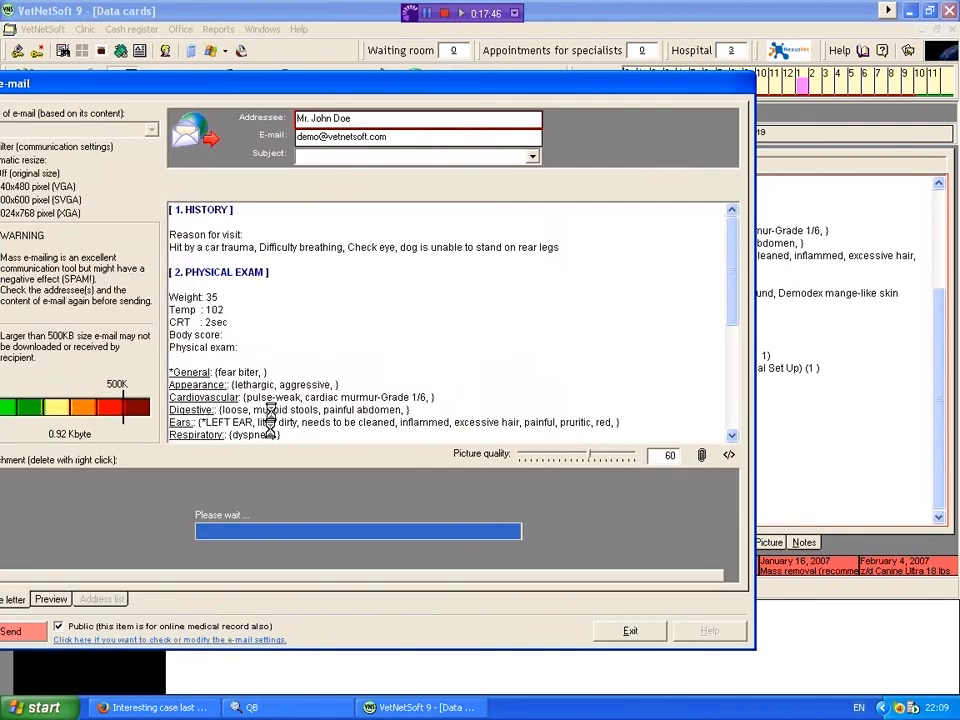
pyautogui.moveTo(394, 138); pyautogui.dragTo(295, 138)
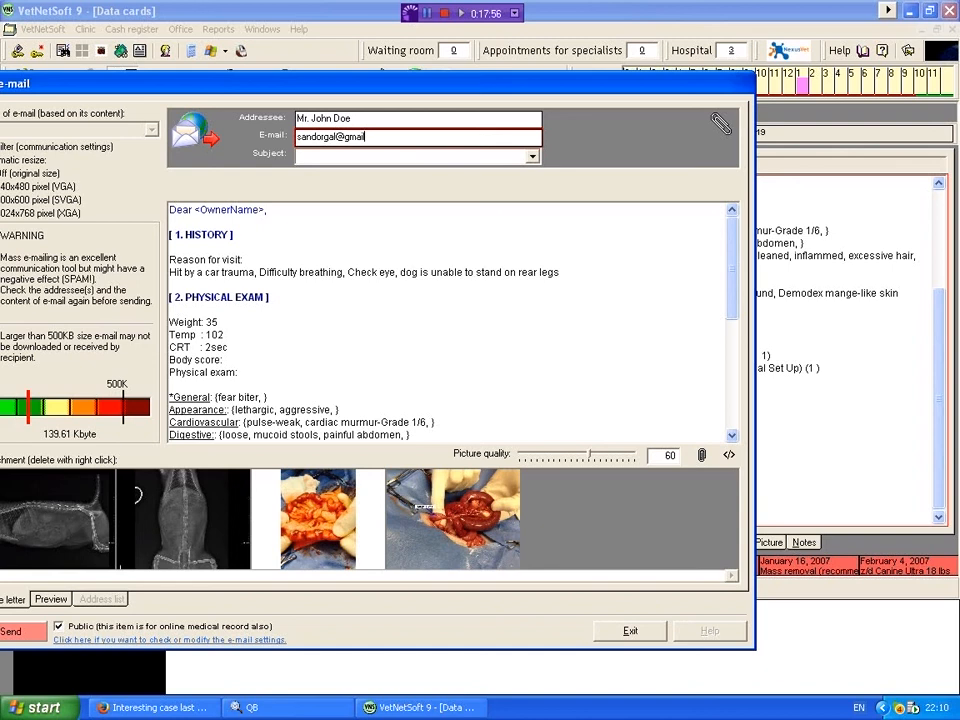
pyautogui.click(532, 156)
pyautogui.click(380, 172)
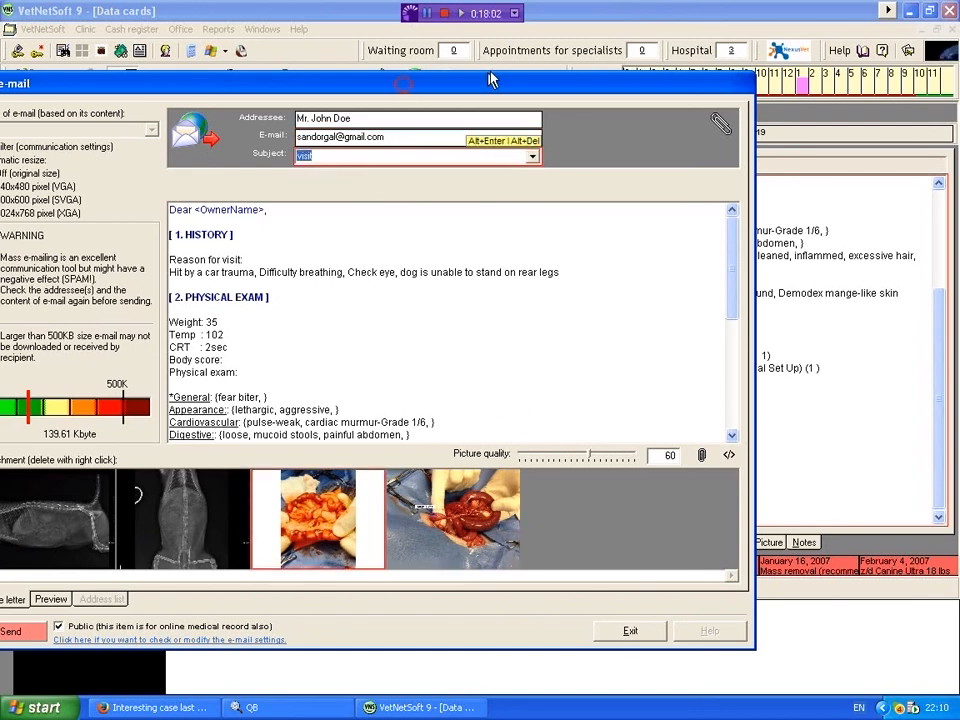
pyautogui.moveTo(493, 80); pyautogui.dragTo(583, 67)
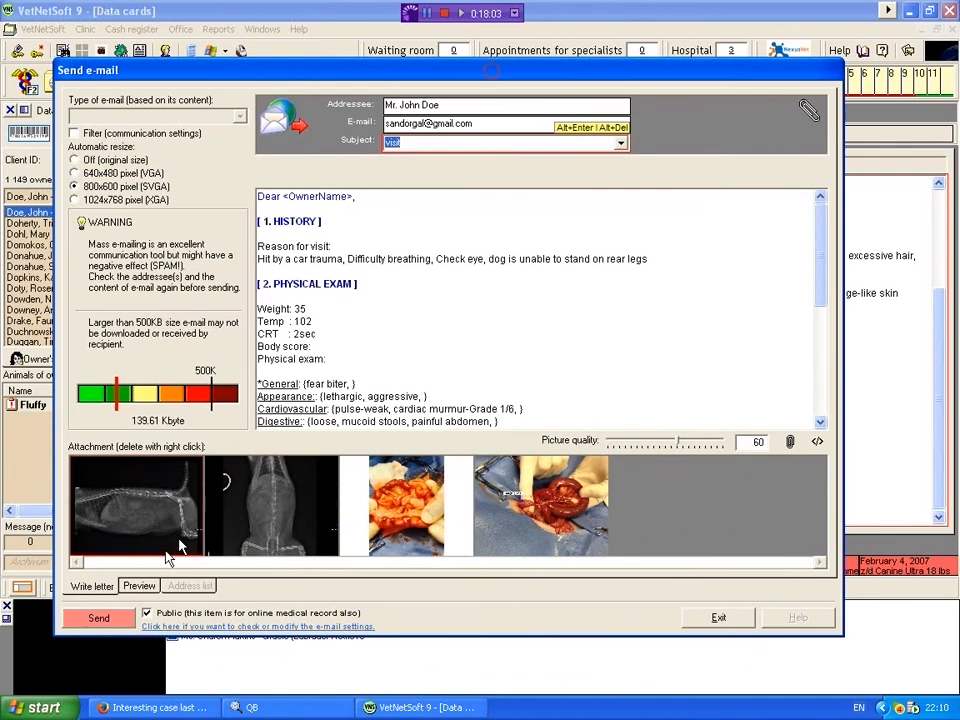
# Step: Send the e-mail to the owner, confirm the sending, and close the e-mail window after reviewing the letter's text
pyautogui.click(102, 622)
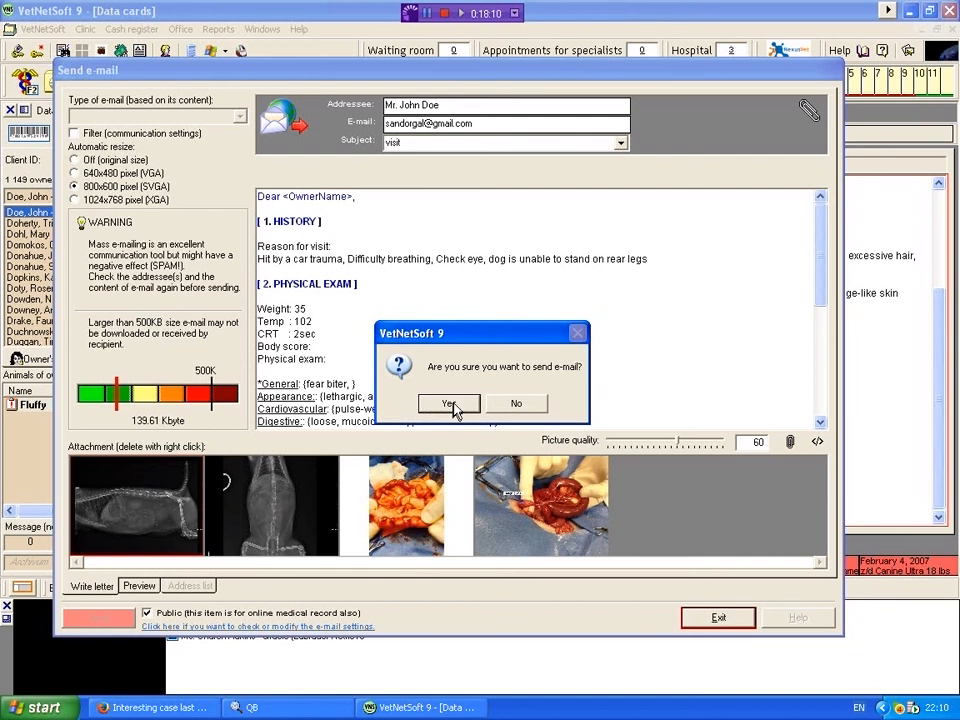
pyautogui.click(449, 404)
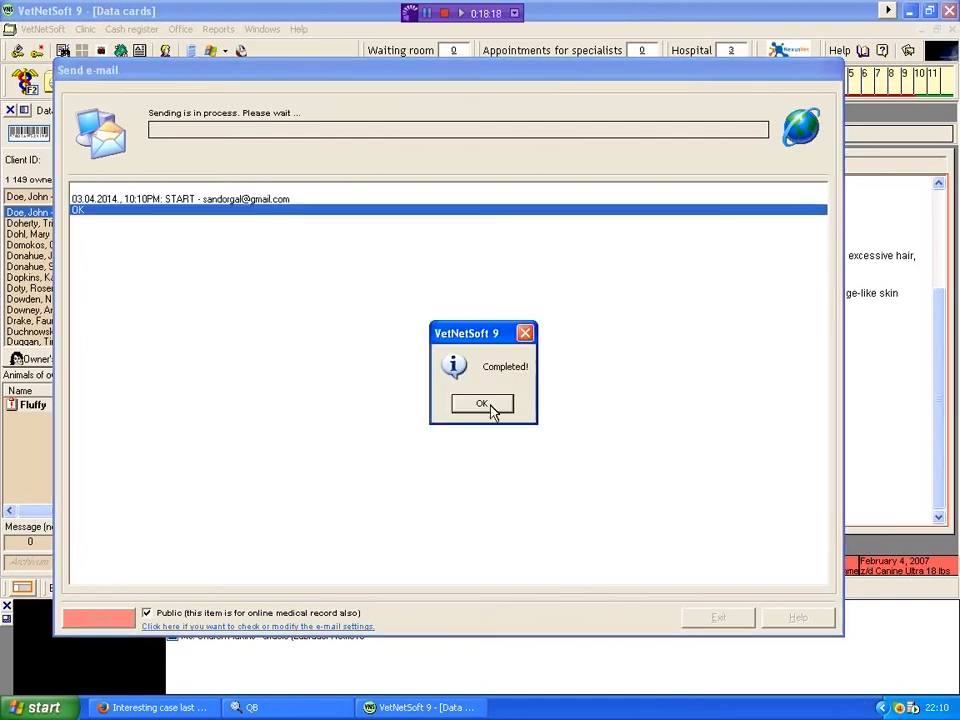
pyautogui.click(489, 406)
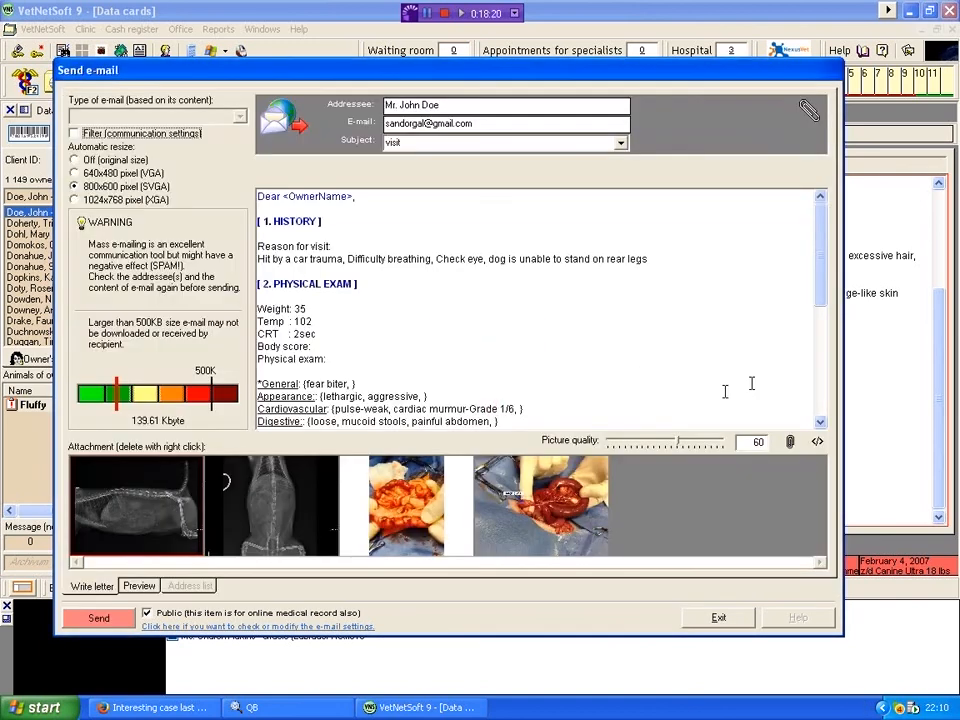
pyautogui.scroll(-4, 822, 370)
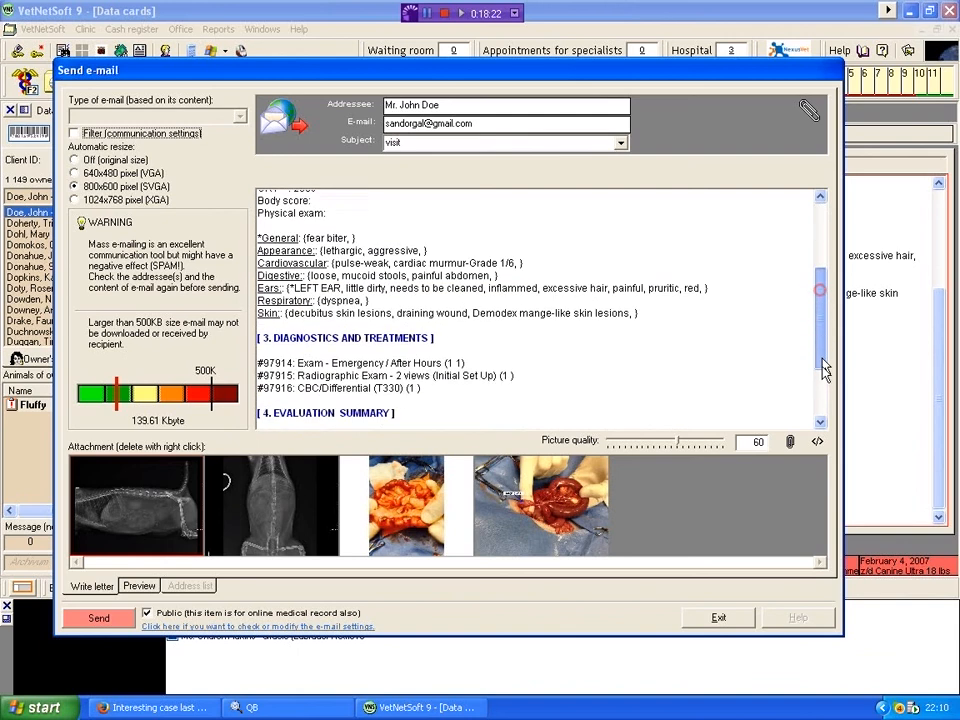
pyautogui.moveTo(822, 370); pyautogui.dragTo(821, 272)
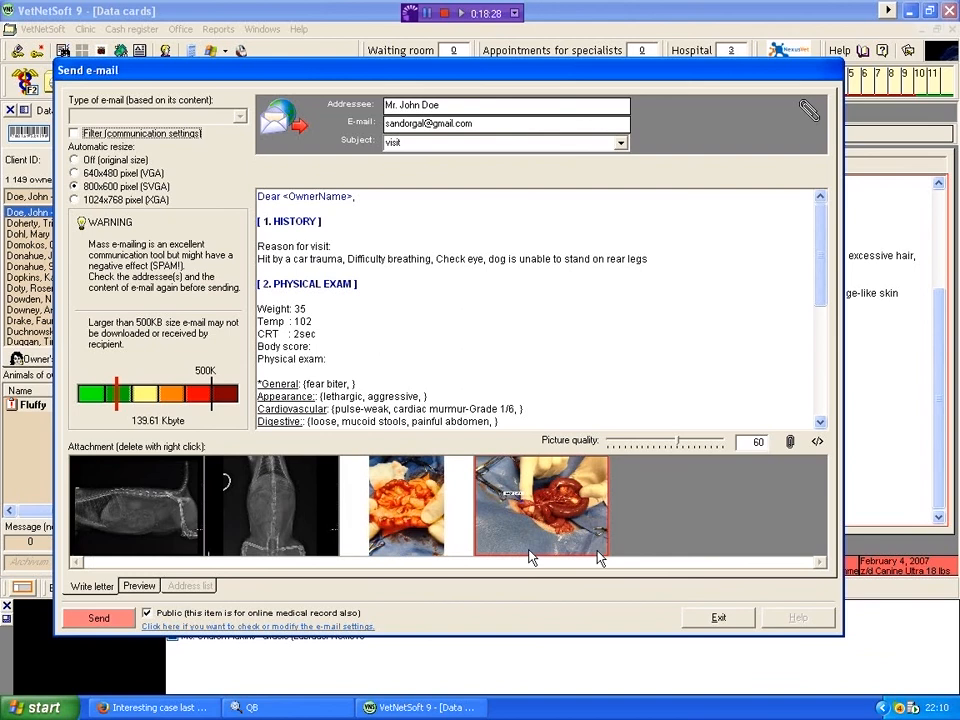
pyautogui.click(719, 620)
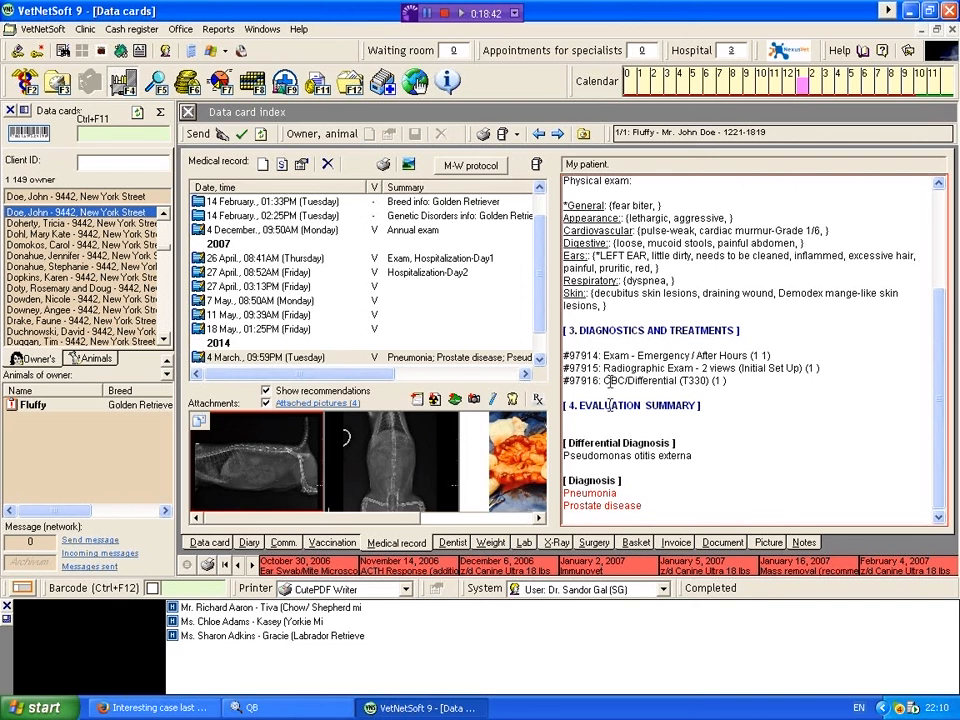
# Step: Create a detailed invoice from the selected basket items, paid now in cash, and confirm closing it
pyautogui.click(636, 543)
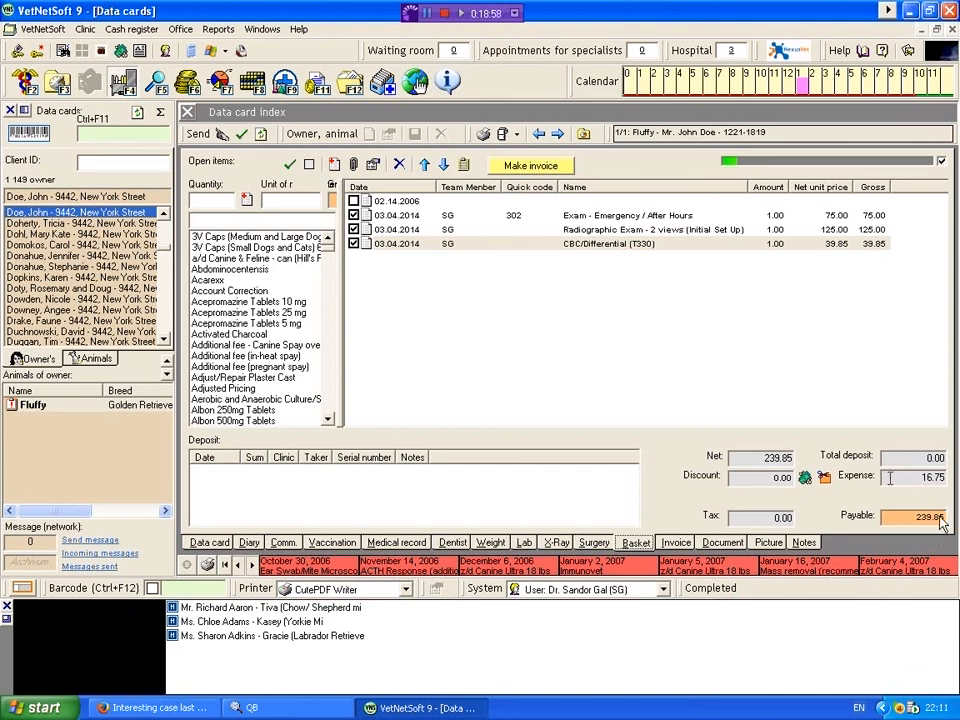
pyautogui.click(529, 170)
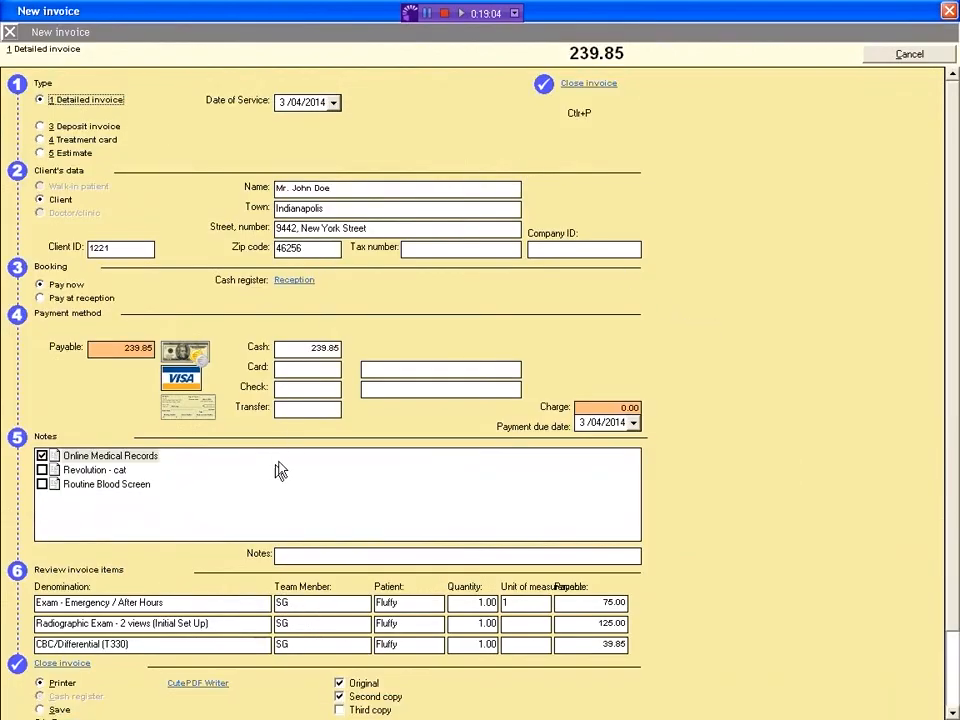
pyautogui.click(321, 368)
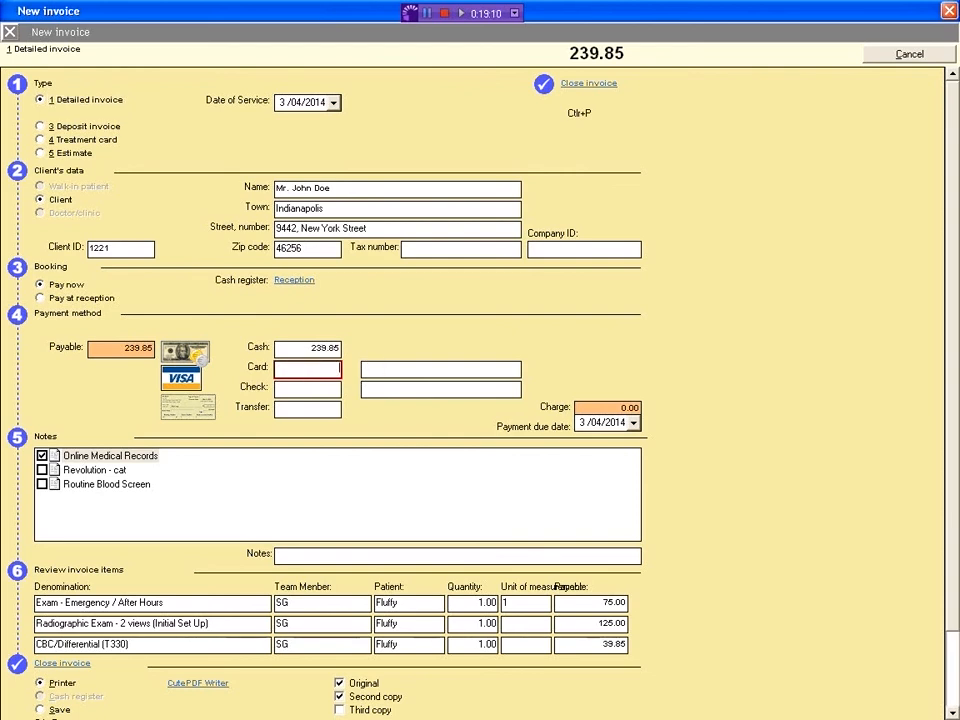
pyautogui.click(310, 350)
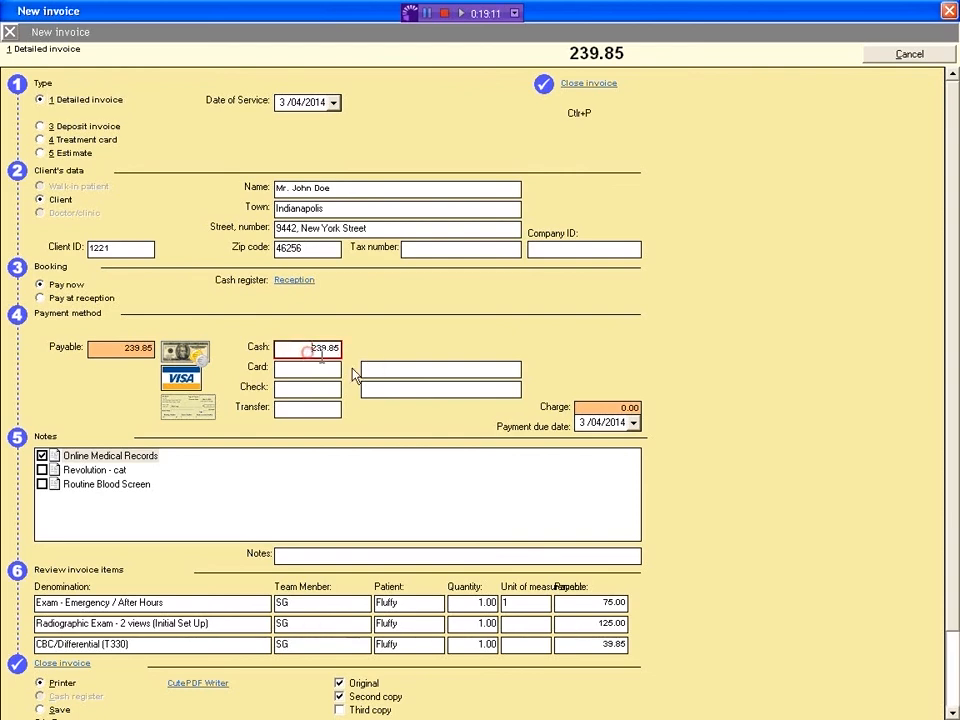
pyautogui.click(576, 88)
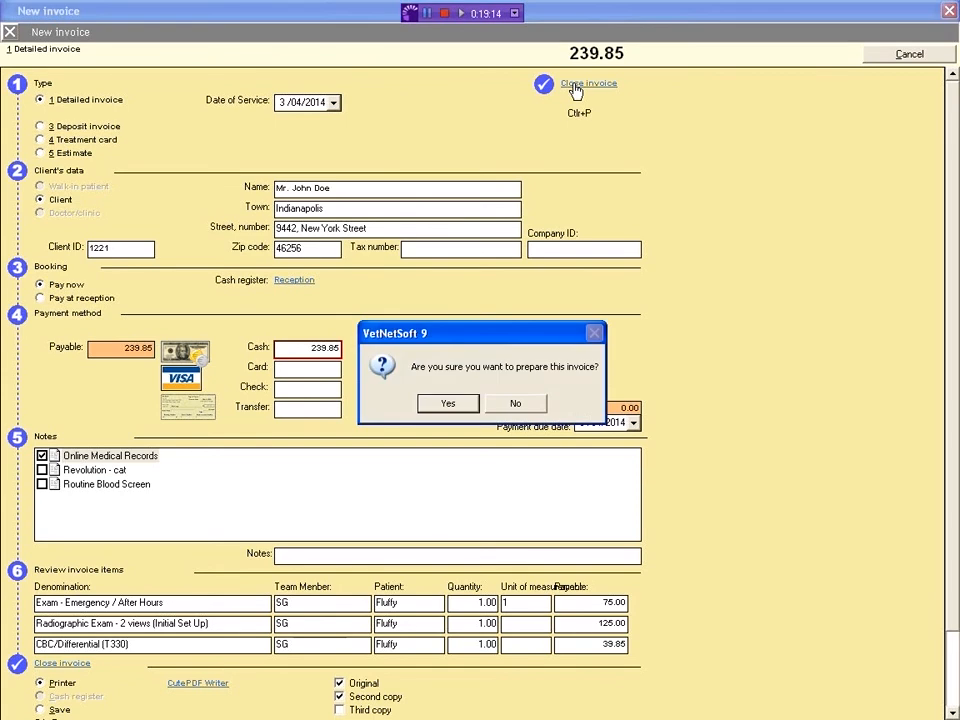
pyautogui.click(449, 404)
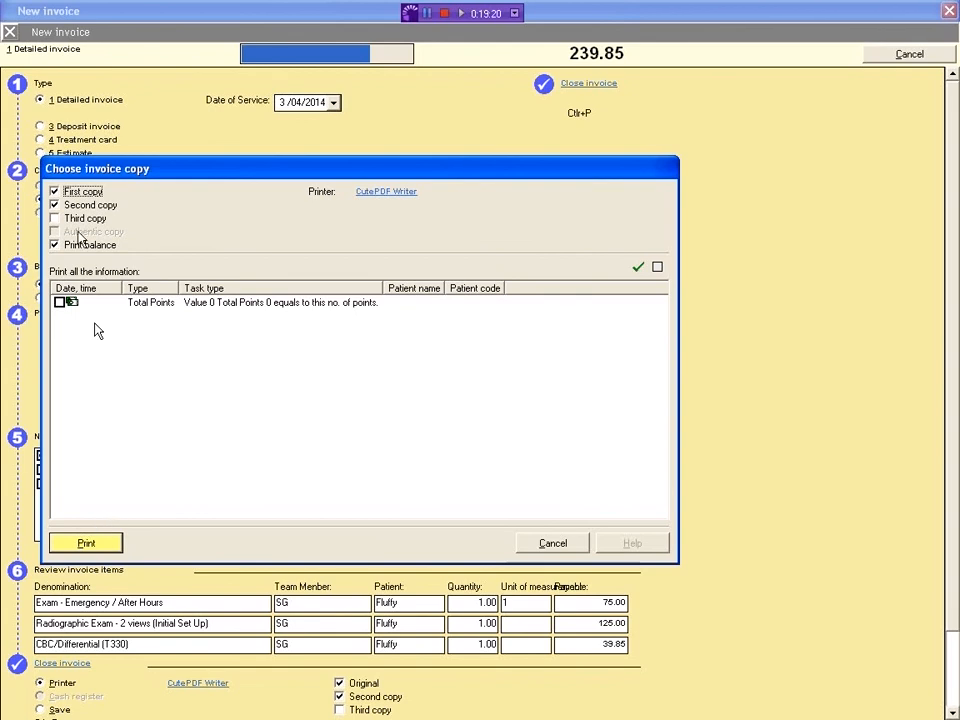
# Step: Print the invoice's first and second copies with CutePDF Writer, saving to "VetNetSoft 9" on the Desktop and replacing the existing file
pyautogui.click(92, 542)
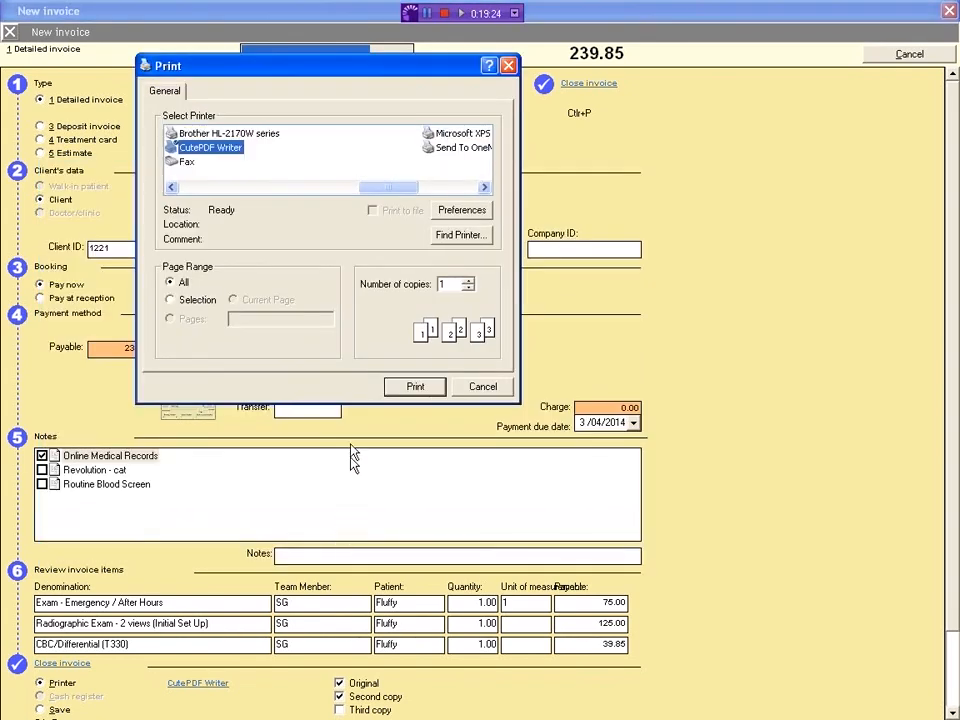
pyautogui.click(416, 388)
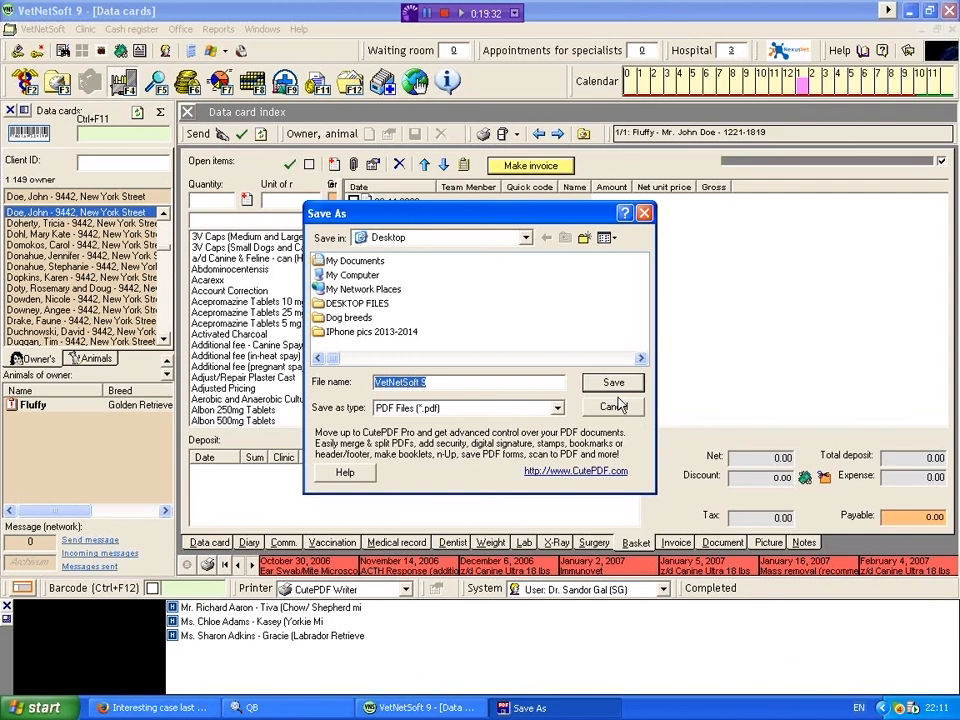
pyautogui.click(612, 385)
pyautogui.click(615, 381)
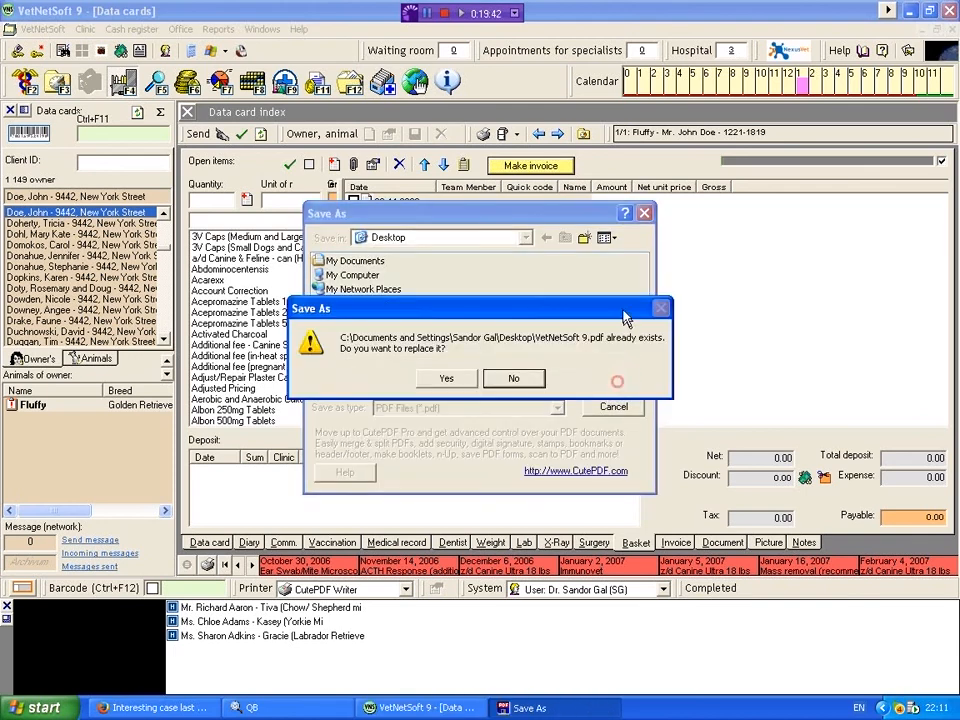
pyautogui.click(447, 378)
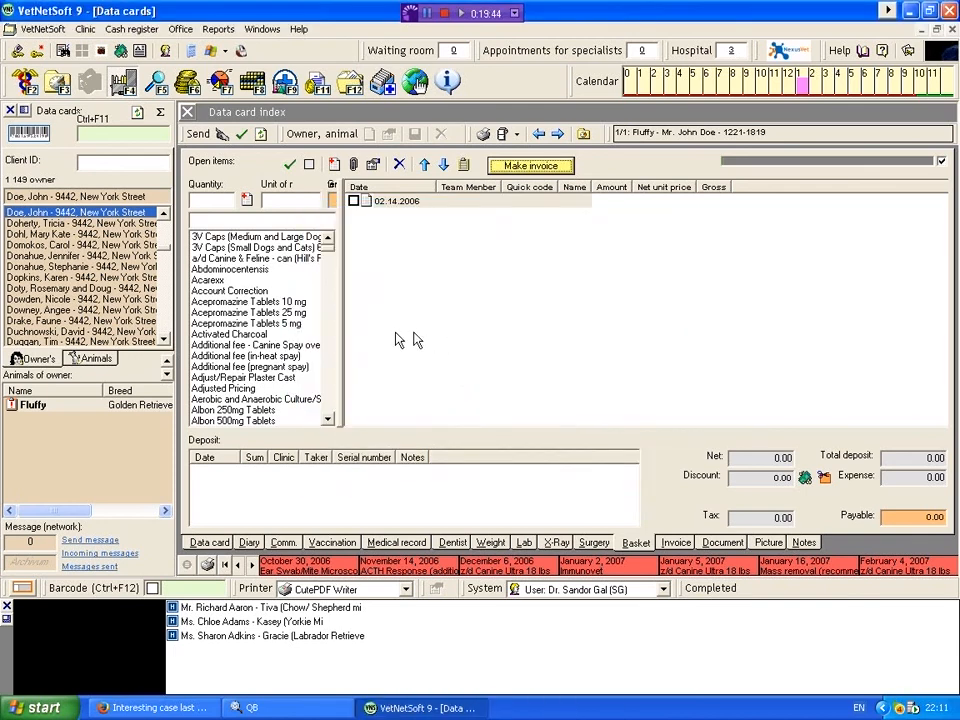
# Step: Review Fluffy's data card and the list of hospitalised patients, and open the data card of the Yorkie mix Kasey
pyautogui.click(208, 545)
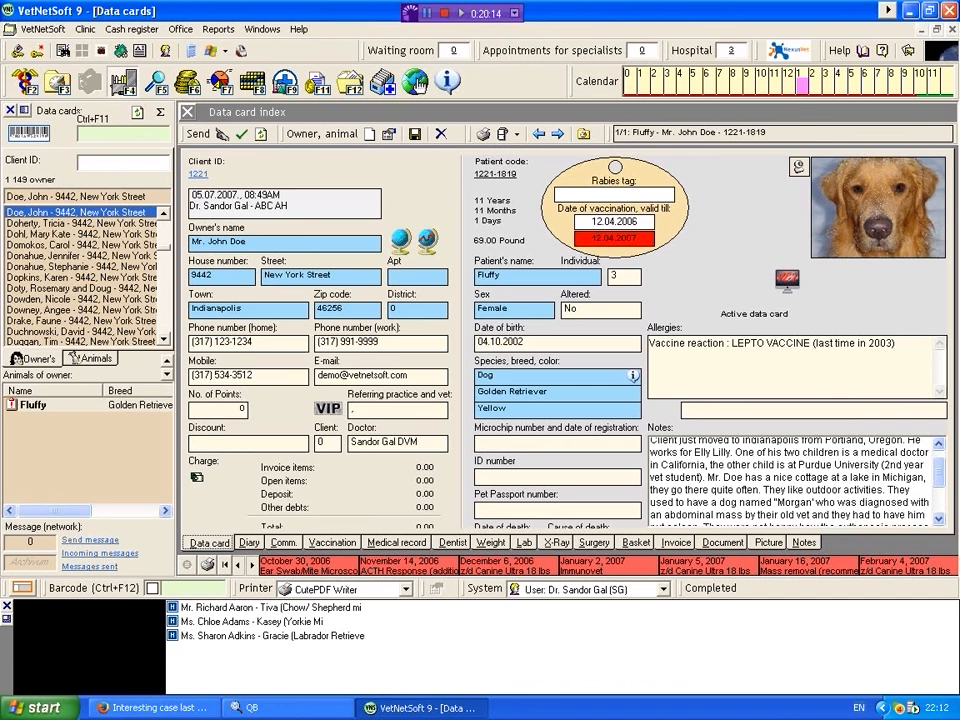
pyautogui.click(732, 50)
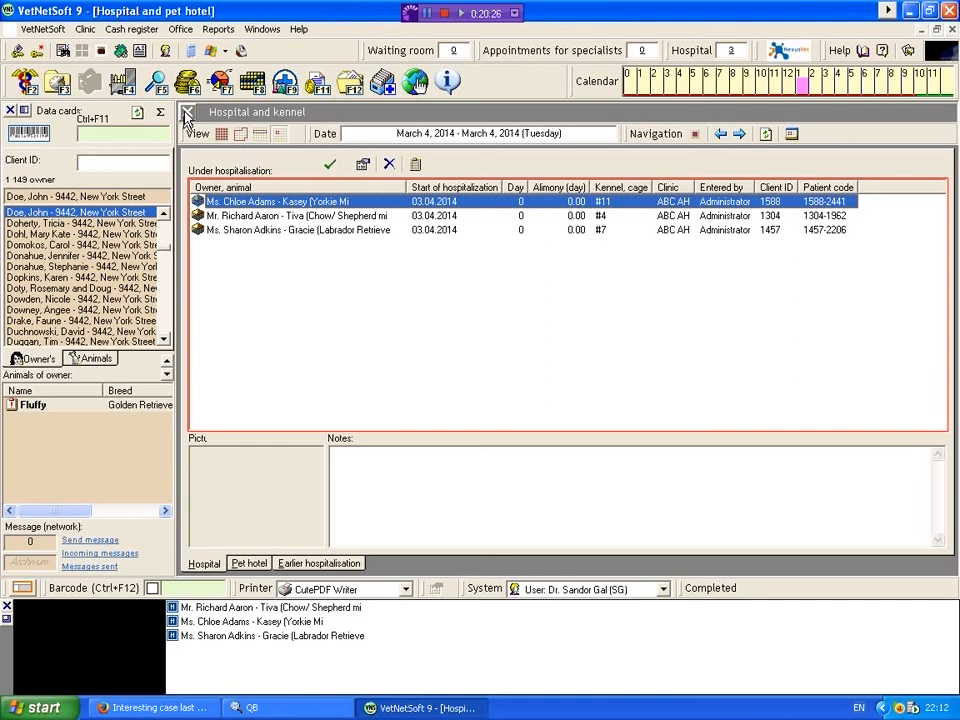
pyautogui.click(185, 114)
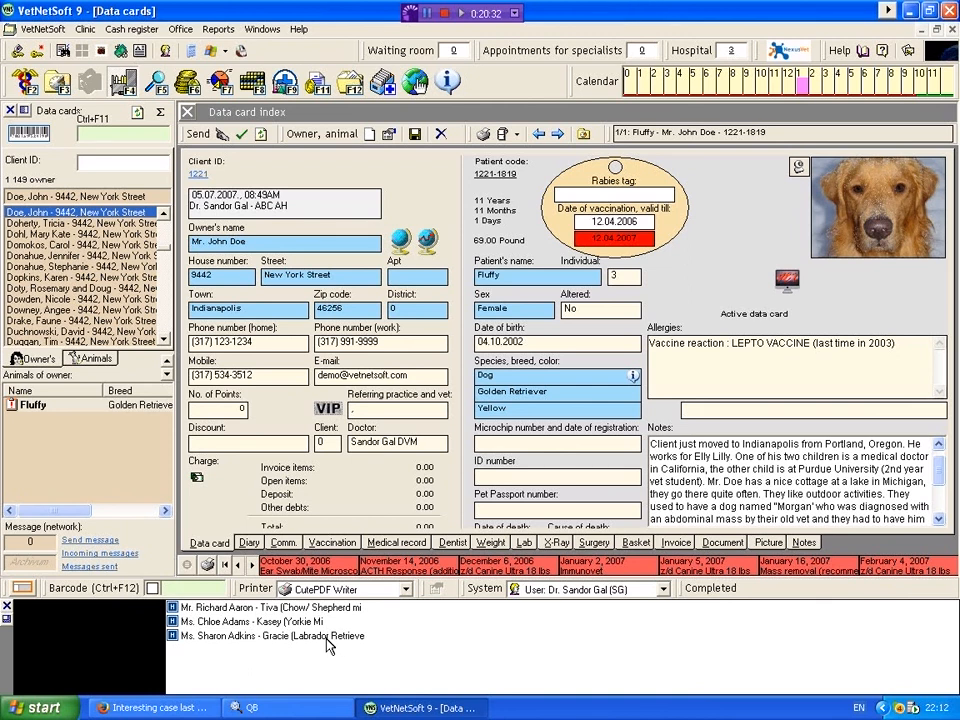
pyautogui.doubleClick(232, 622)
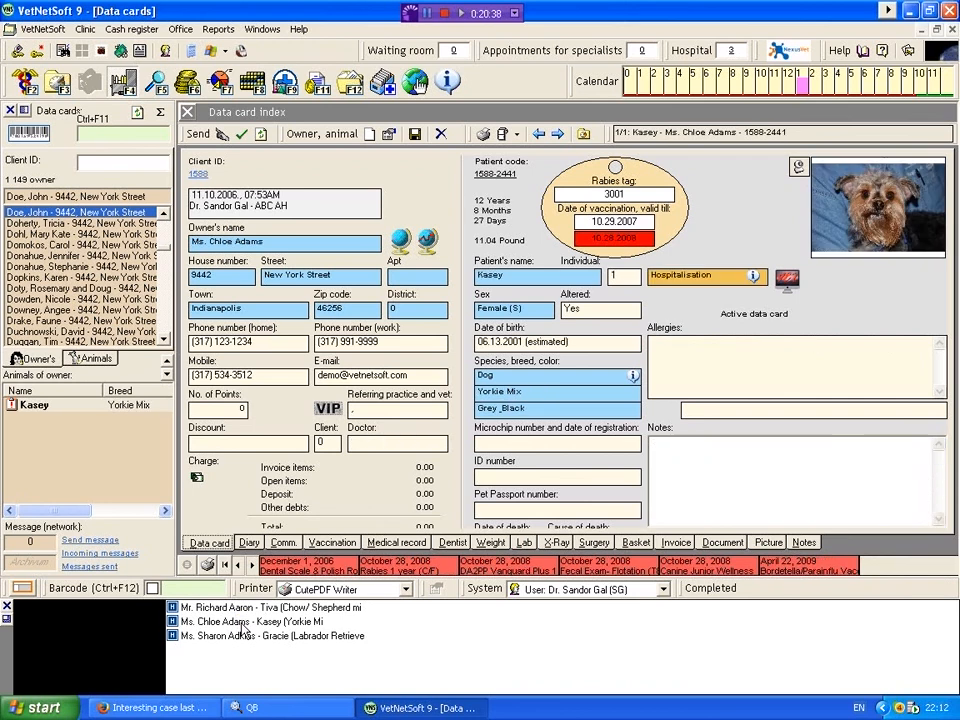